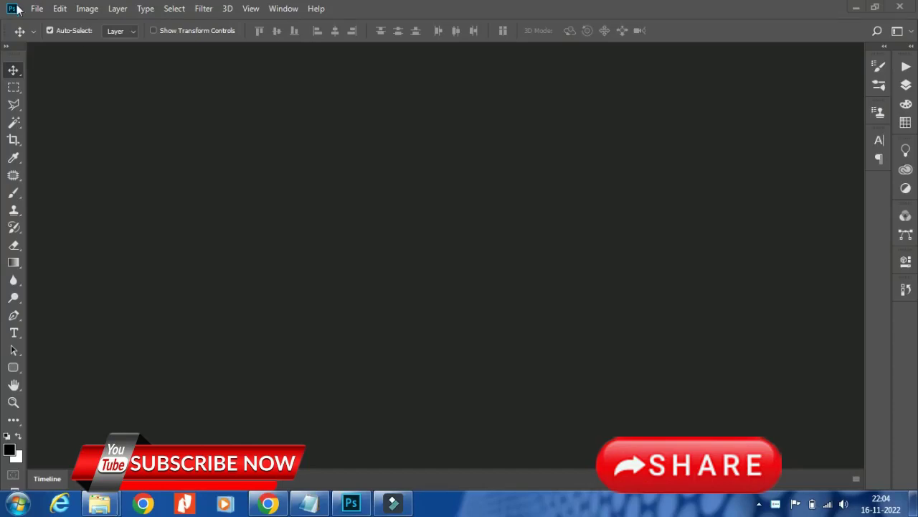
Create a new document, Untitled-1, 36 inches wide by 12 inches high at 300 pixels per inch.
click(36, 8)
click(54, 24)
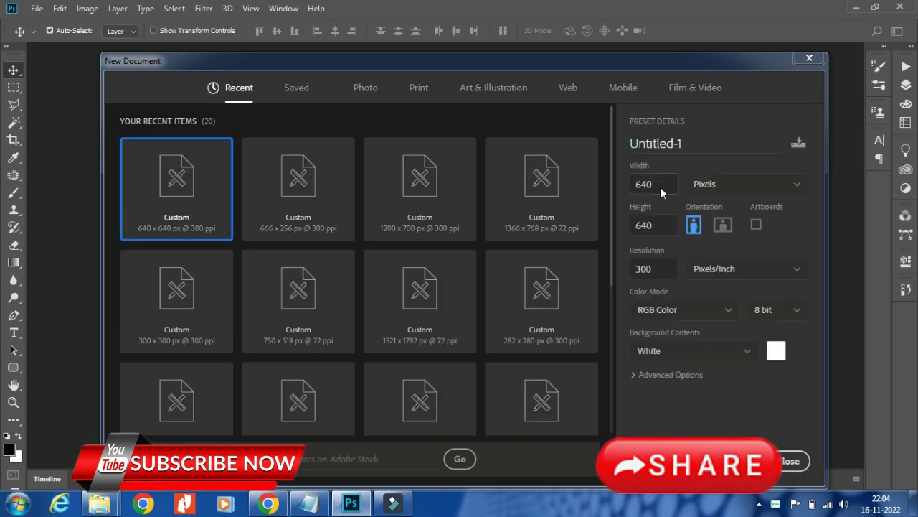
drag(661, 192, 640, 187)
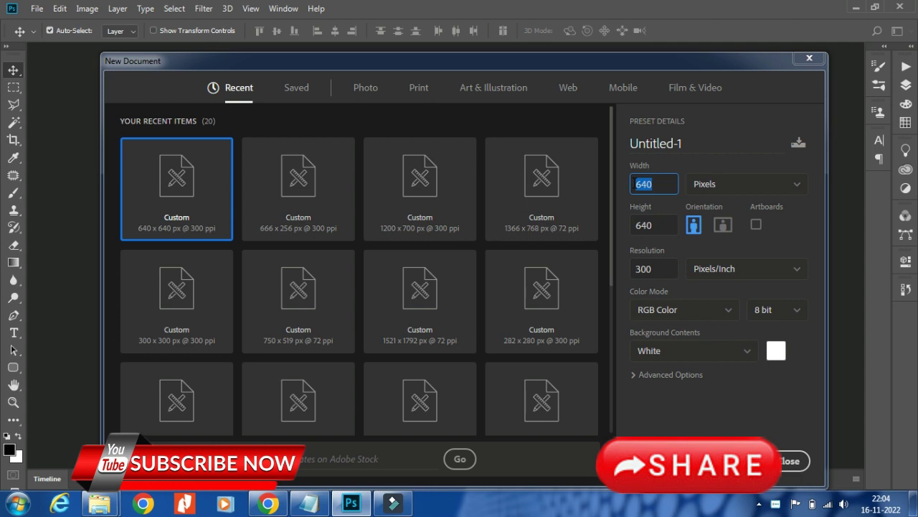
text(12)
click(707, 187)
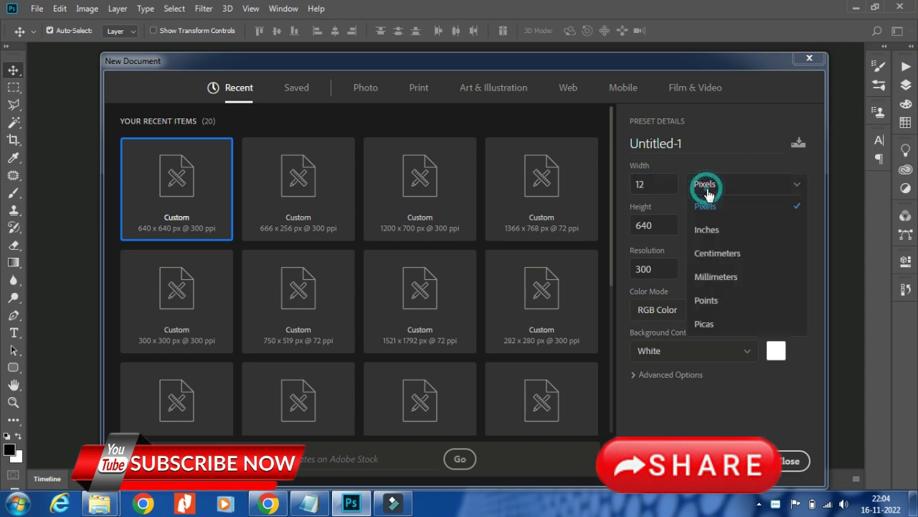
click(724, 237)
drag(654, 185, 627, 183)
text(36)
drag(660, 225, 638, 224)
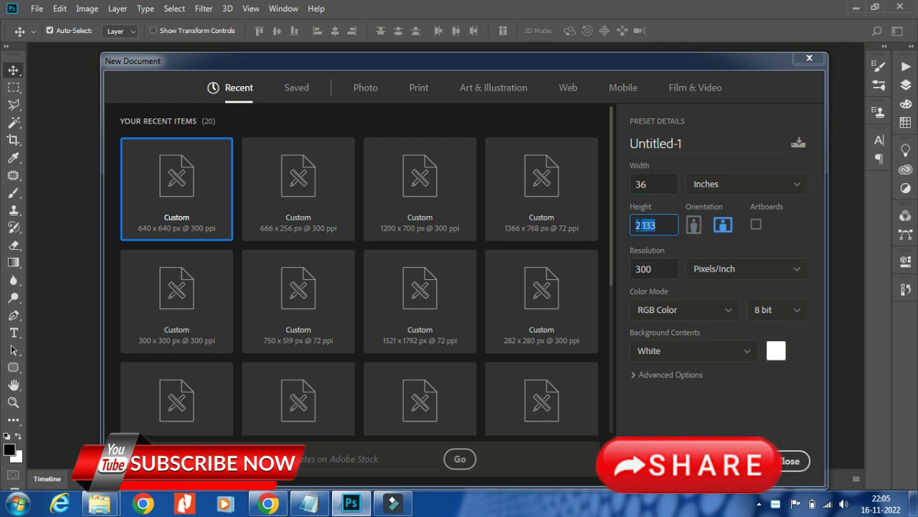
text(12)
key(Tab)
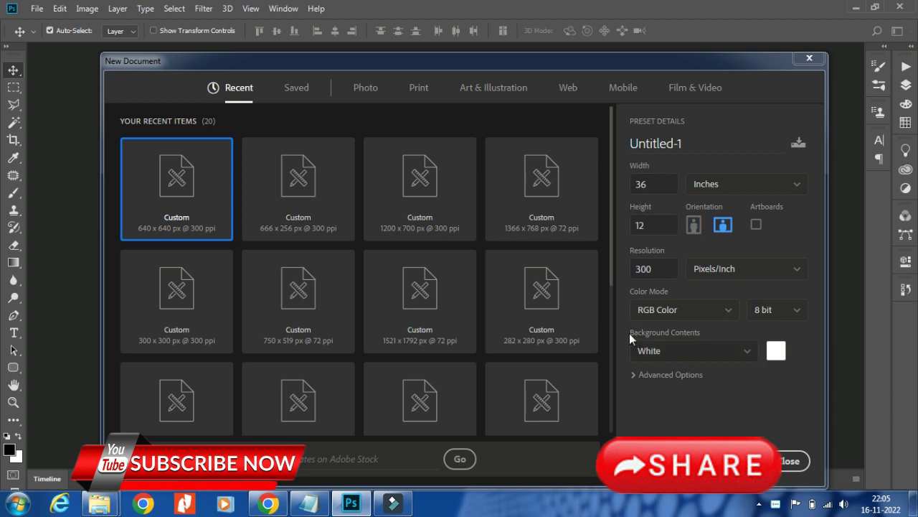
key(Return)
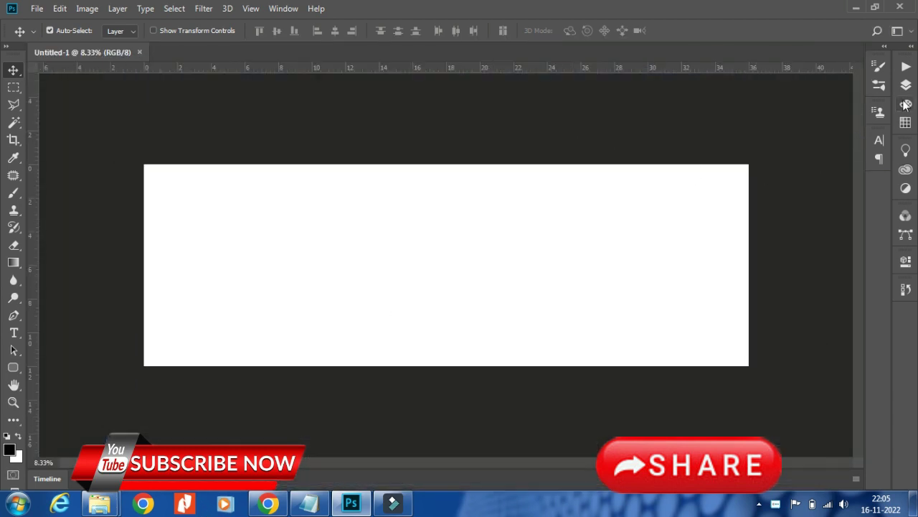
Add an empty Layer 1 above the white Background layer in the Layers panel.
click(905, 85)
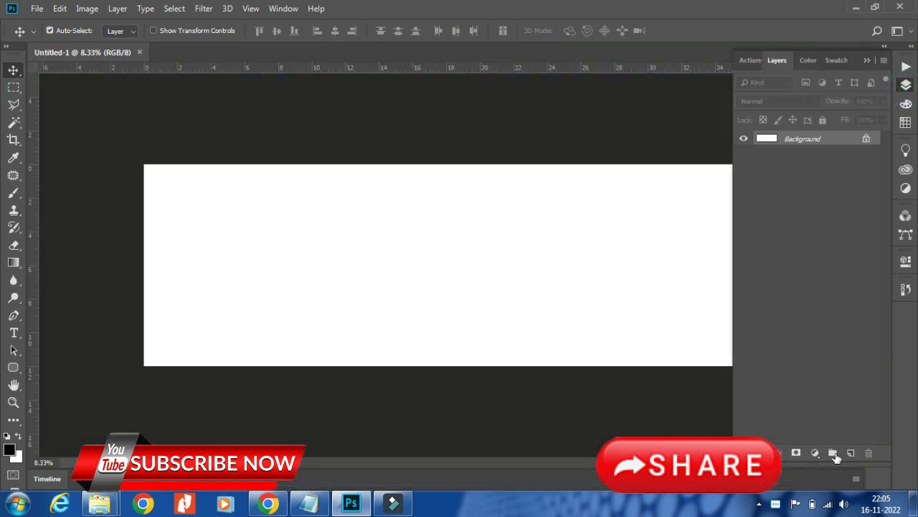
click(851, 452)
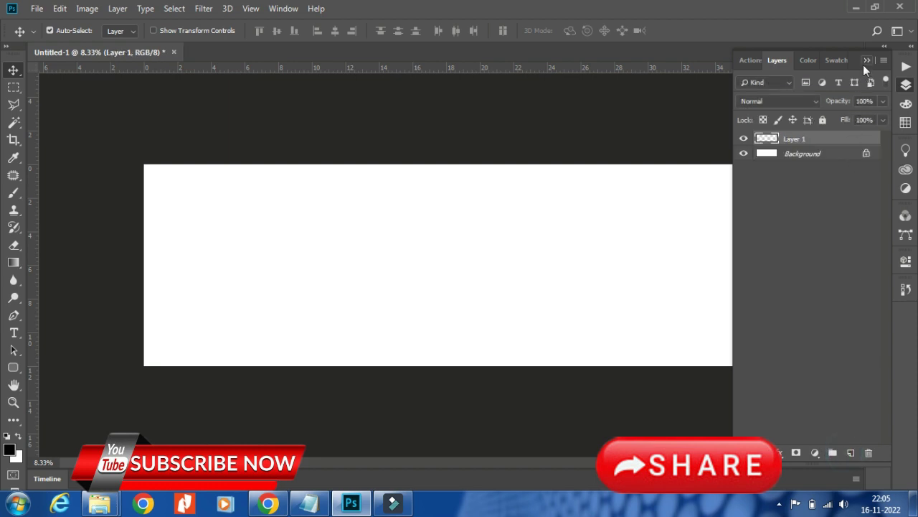
click(866, 60)
click(13, 262)
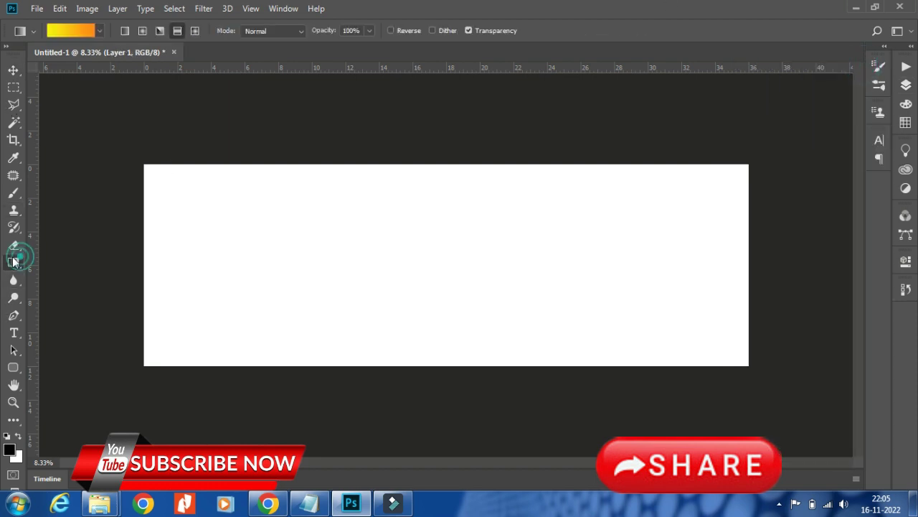
click(12, 71)
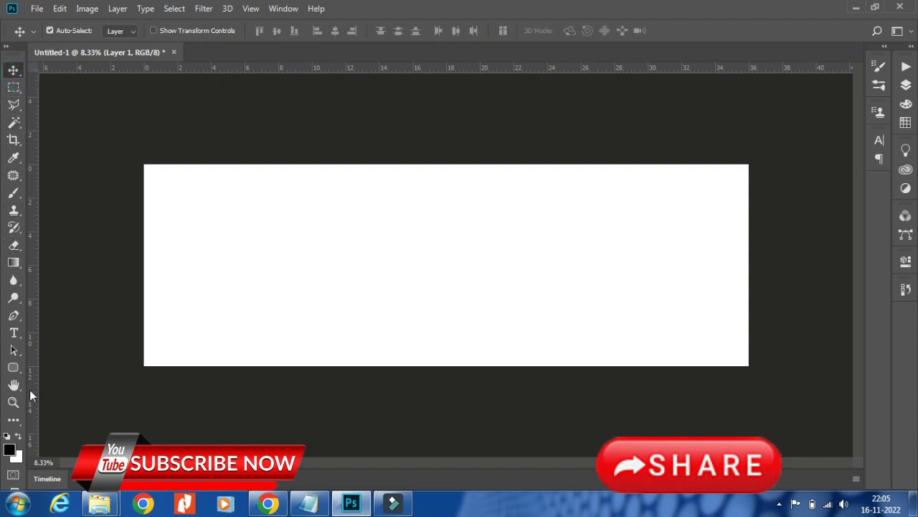
Draw the concave-sided banner custom shape across the canvas's upper left.
click(12, 366)
drag(13, 366, 66, 433)
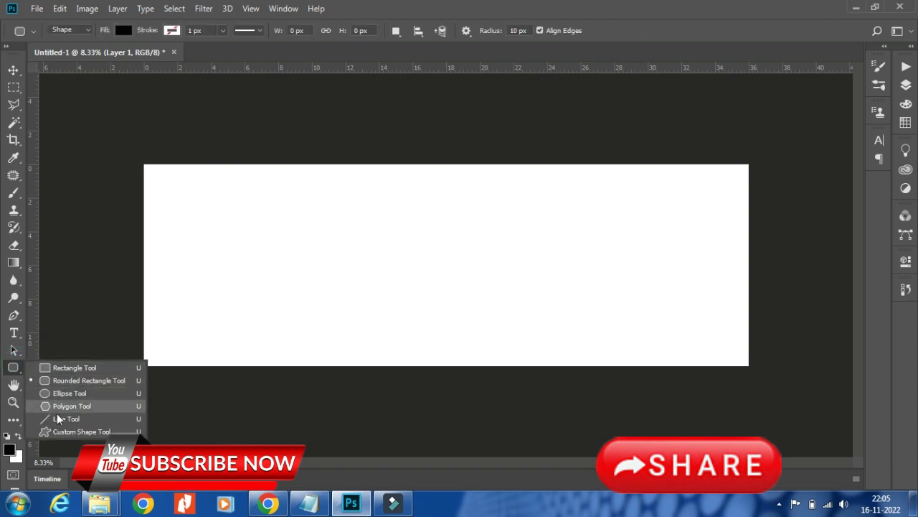
click(66, 434)
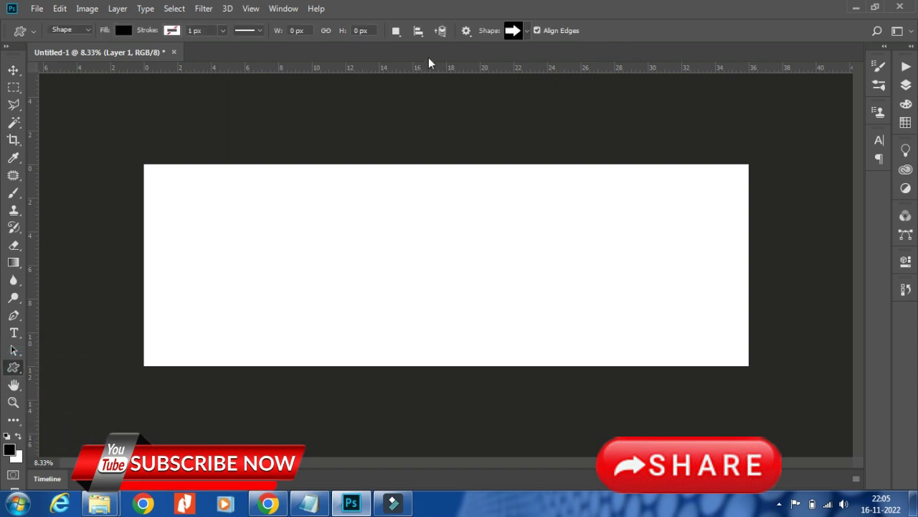
click(443, 33)
click(465, 33)
click(518, 33)
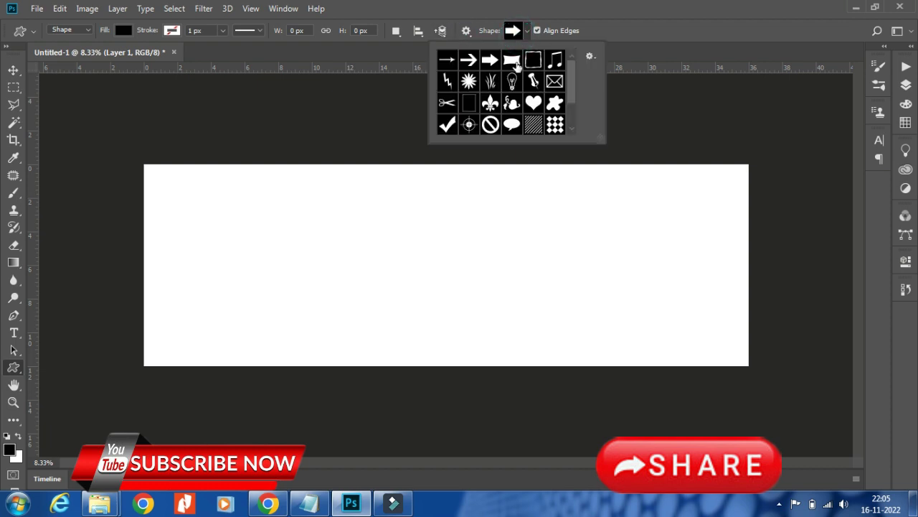
click(516, 64)
click(164, 185)
drag(164, 186, 301, 284)
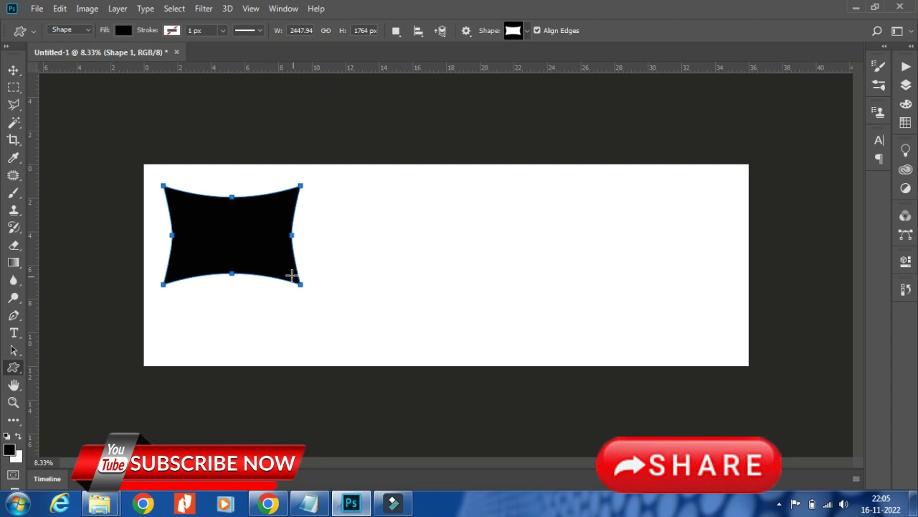
click(274, 256)
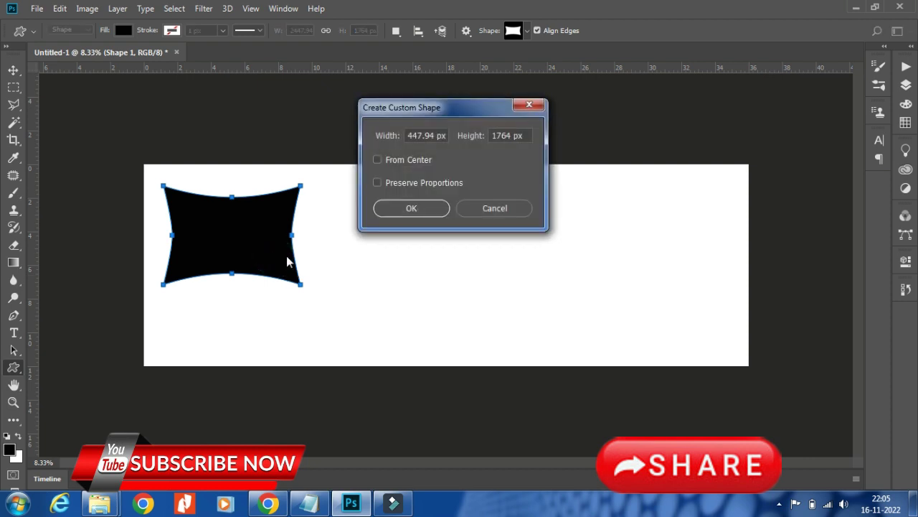
Give the banner shape a red 53.80 px outline stroke.
click(466, 208)
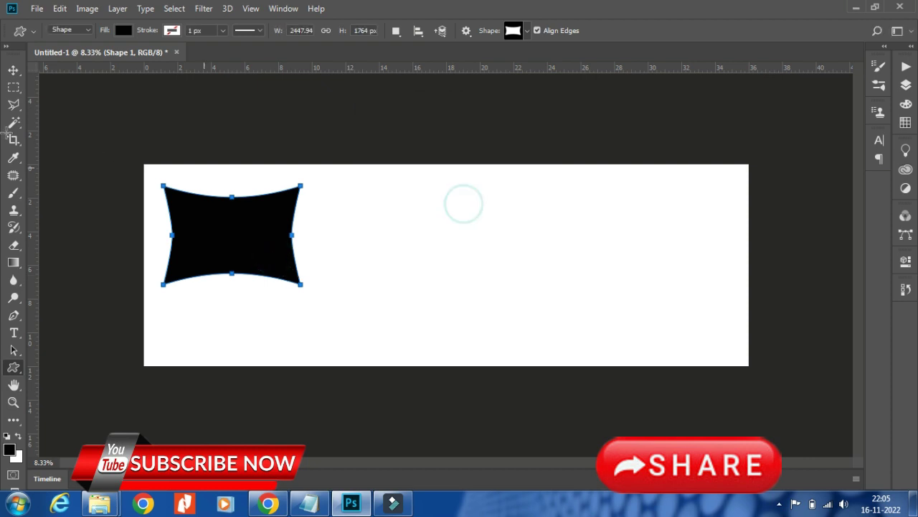
click(173, 30)
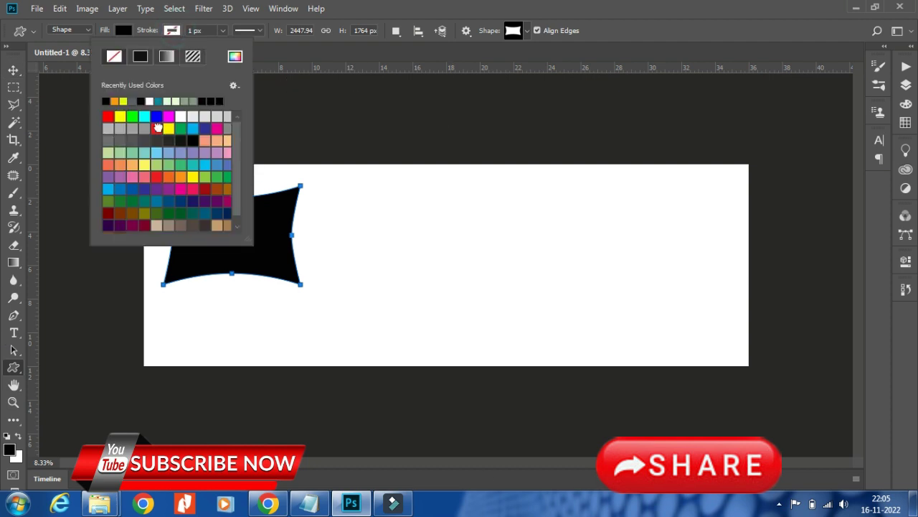
click(157, 128)
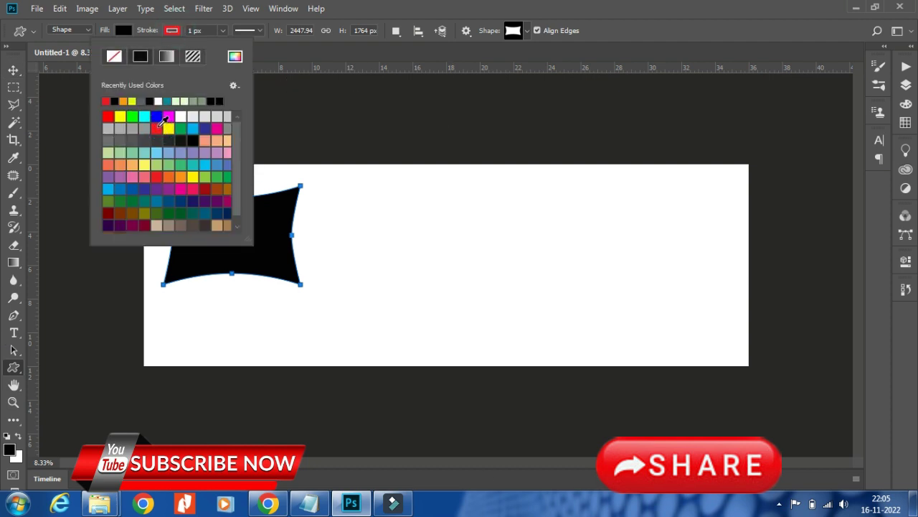
click(222, 33)
drag(223, 46, 234, 46)
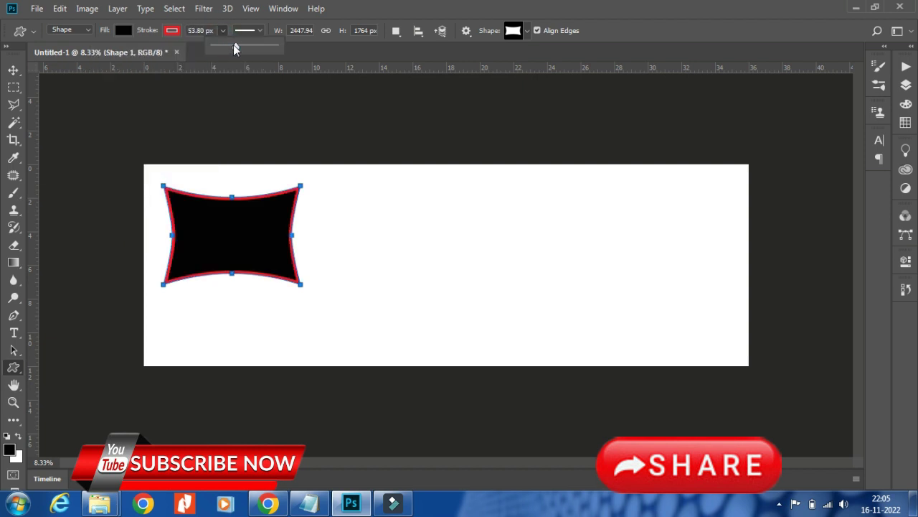
Fill the banner shape white and change its outline to dark red.
click(123, 31)
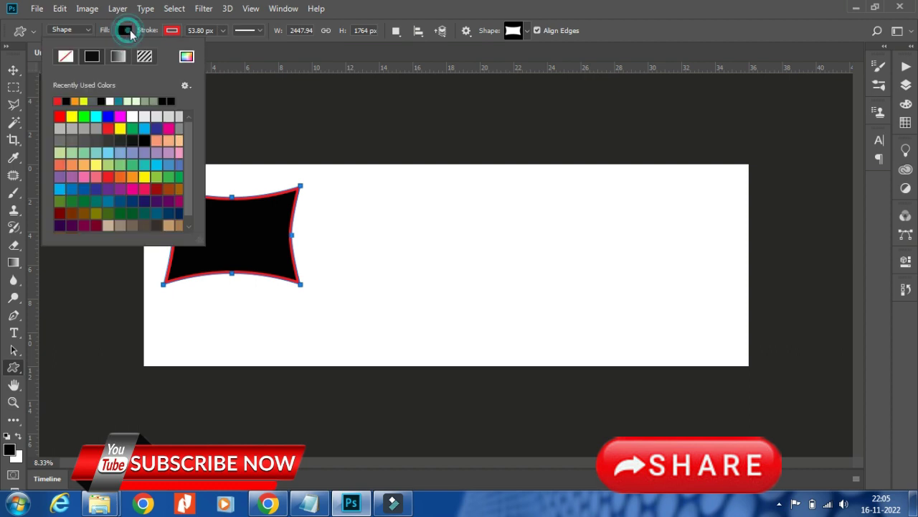
click(94, 117)
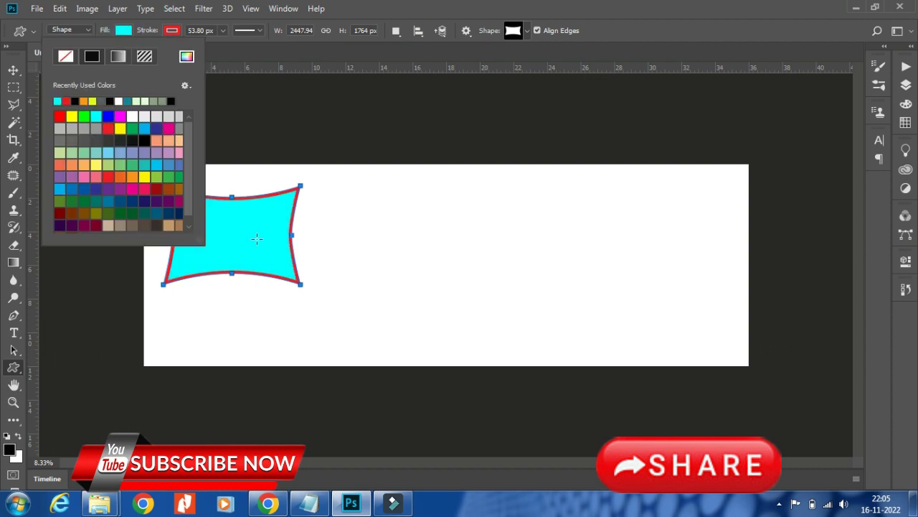
click(125, 101)
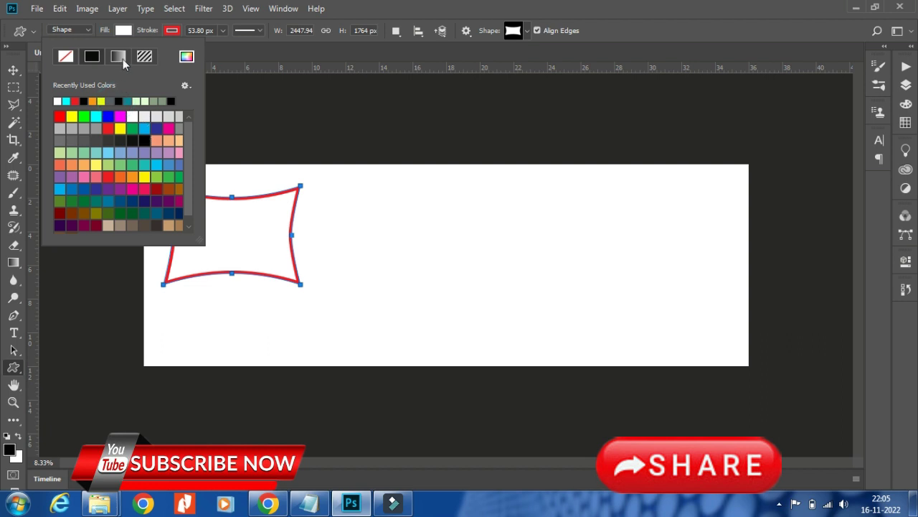
click(171, 31)
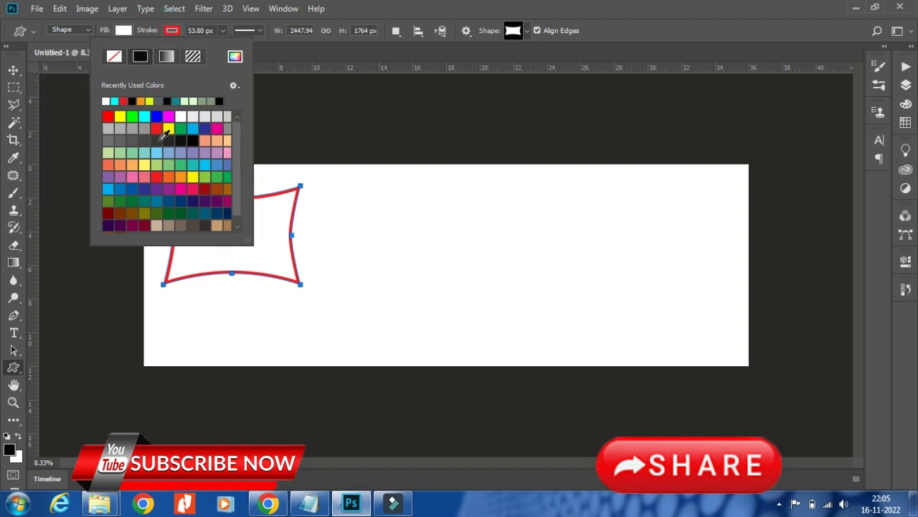
click(205, 187)
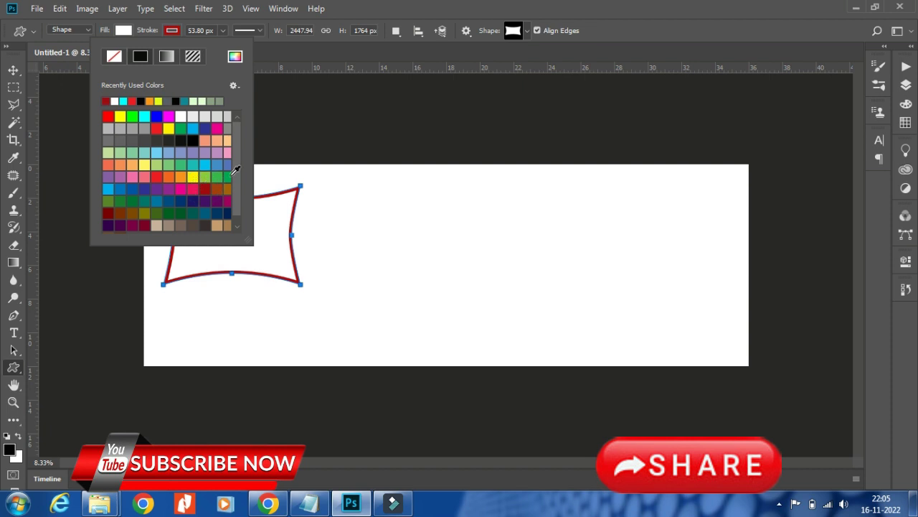
click(268, 141)
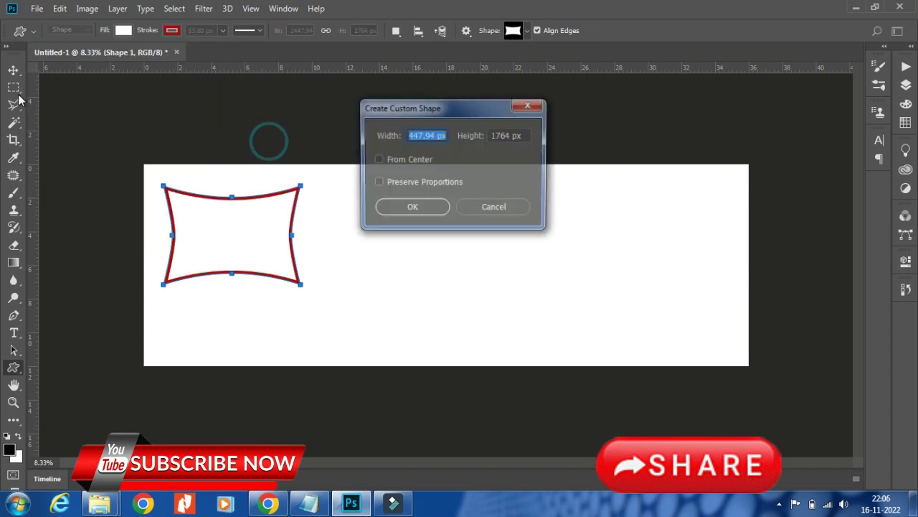
click(474, 210)
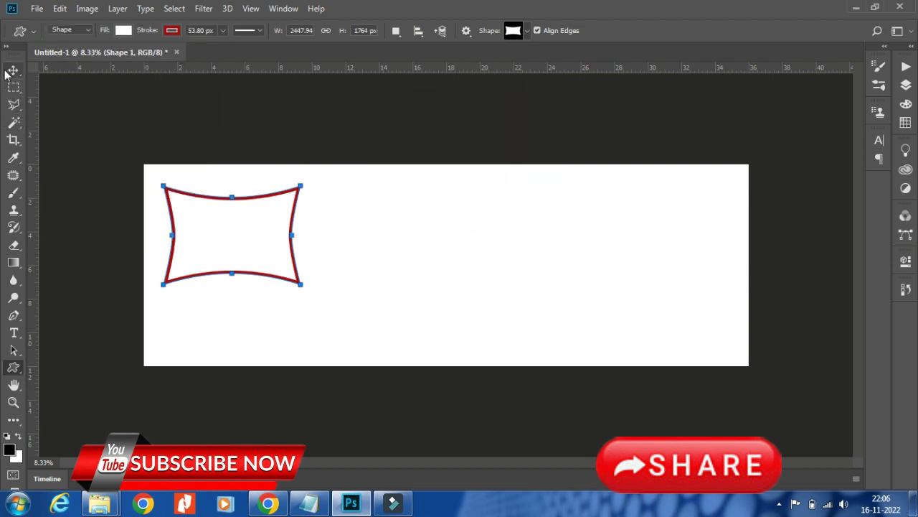
click(13, 69)
Add a vertical guide at 18 in and a horizontal guide at 6 in.
drag(32, 239, 446, 267)
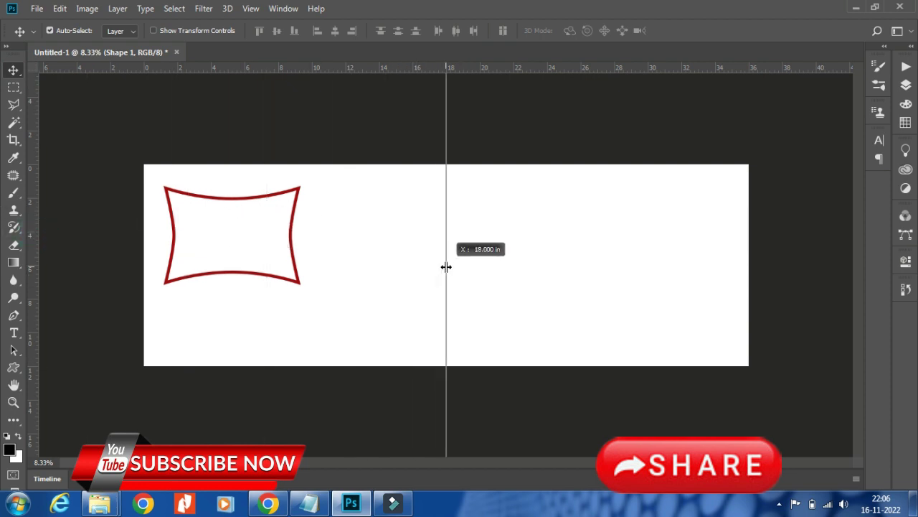
drag(446, 267, 446, 267)
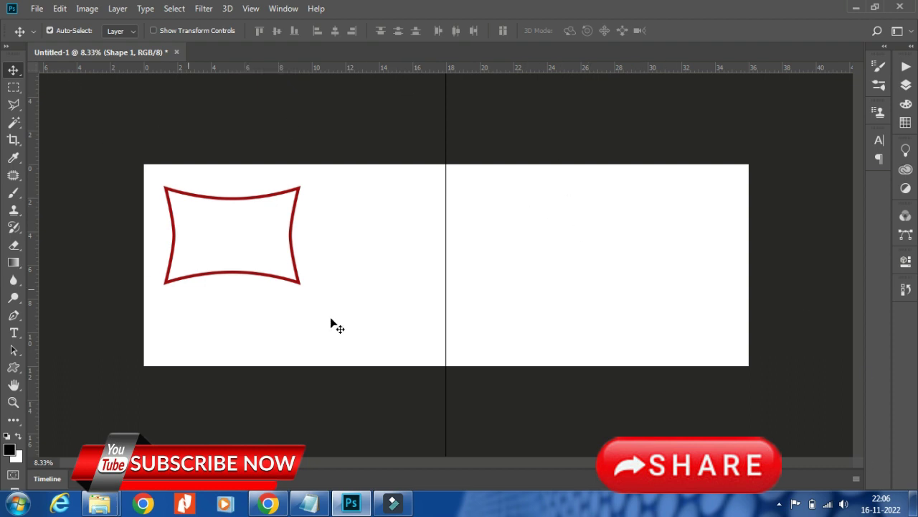
mouse_move(307, 70)
mouse_down()
mouse_move(358, 270)
mouse_move(426, 275)
mouse_up()
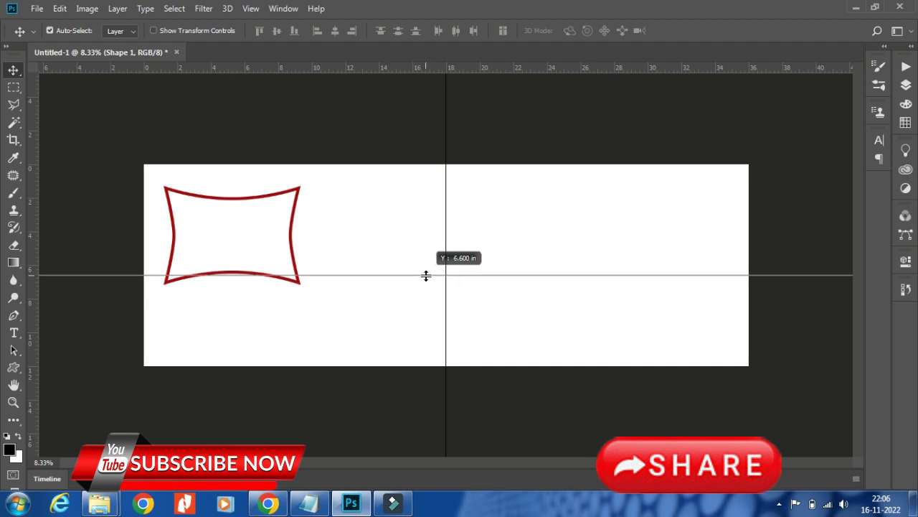
drag(426, 276, 422, 270)
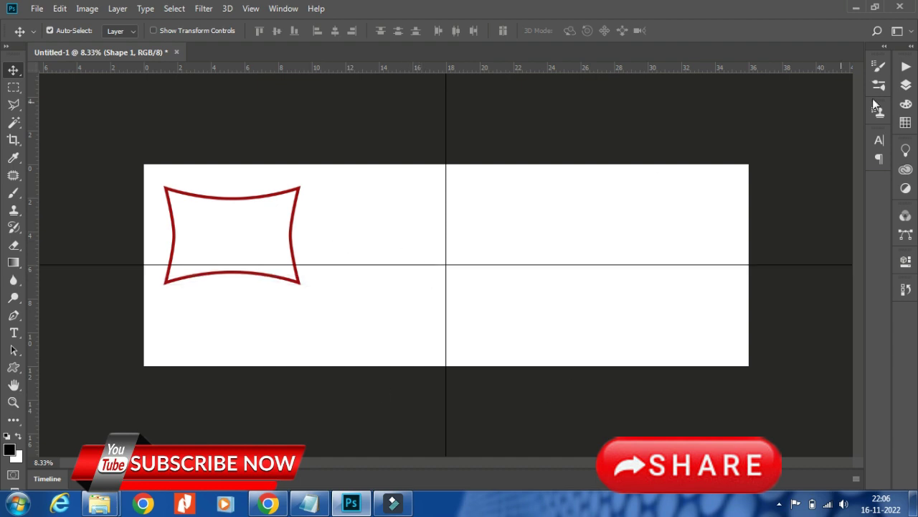
click(907, 85)
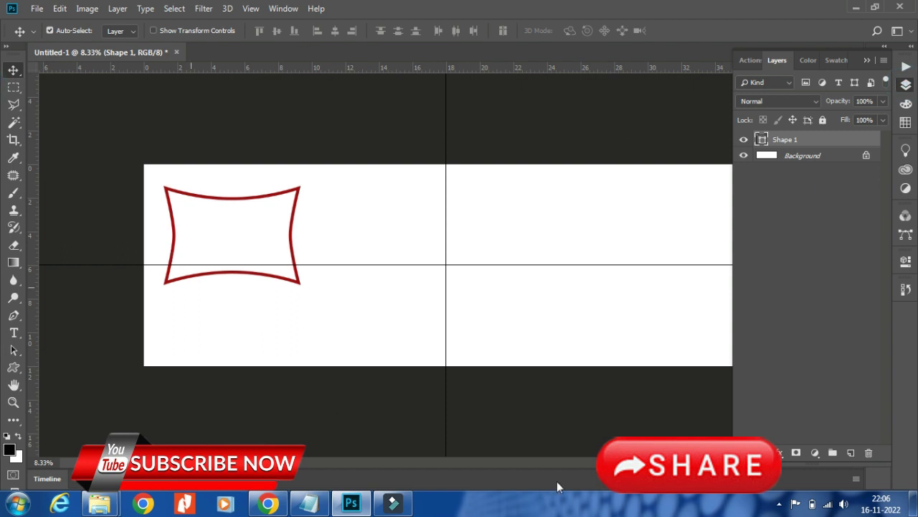
Add a new empty layer for the ornaments and pick the Brush tool.
click(803, 156)
click(851, 452)
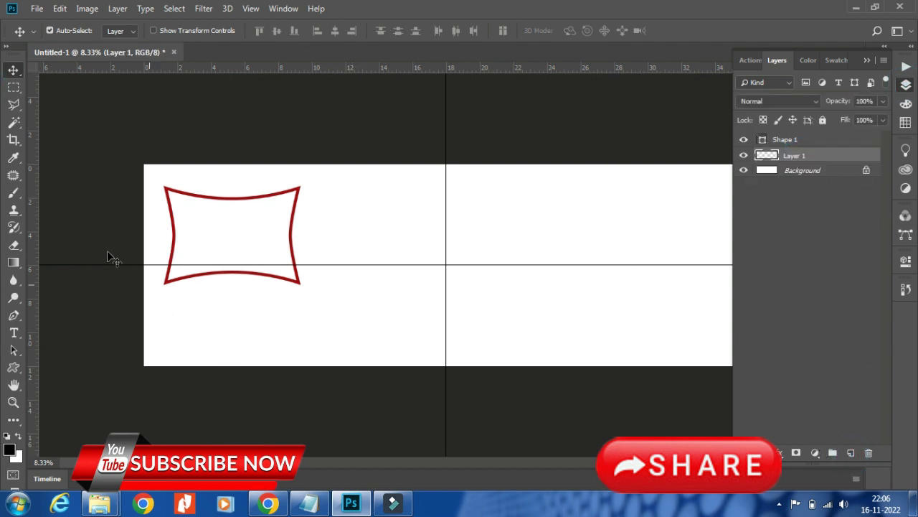
click(12, 193)
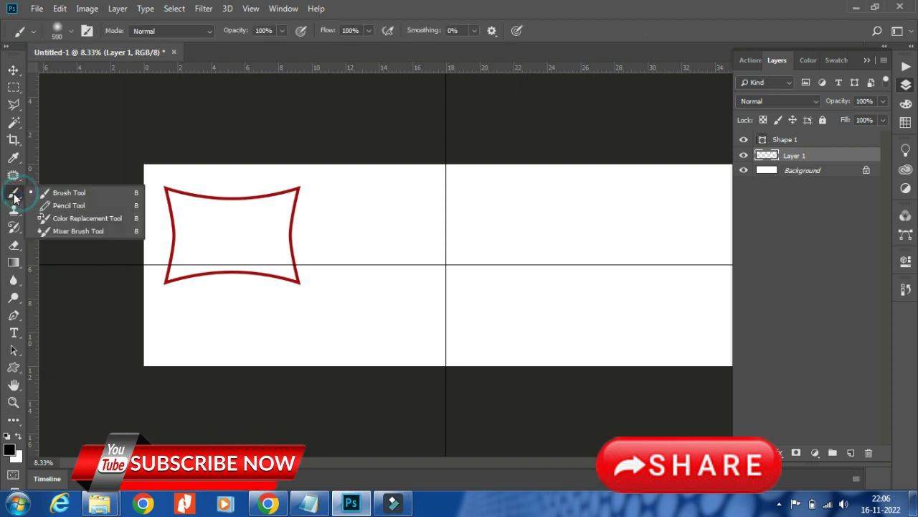
click(69, 193)
Load the 1116 px flawer brush #2 ornament preset, undoing the test stamp.
click(70, 30)
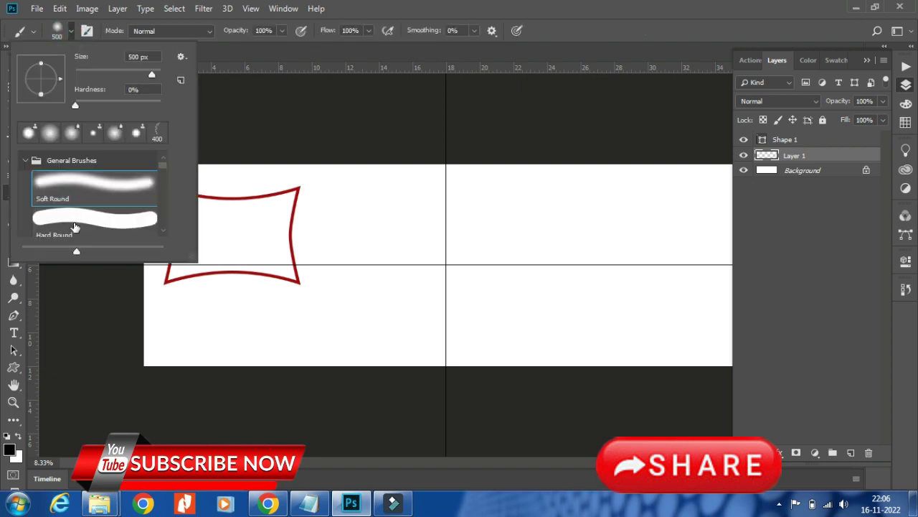
click(25, 159)
scroll(61, 190, down, 1)
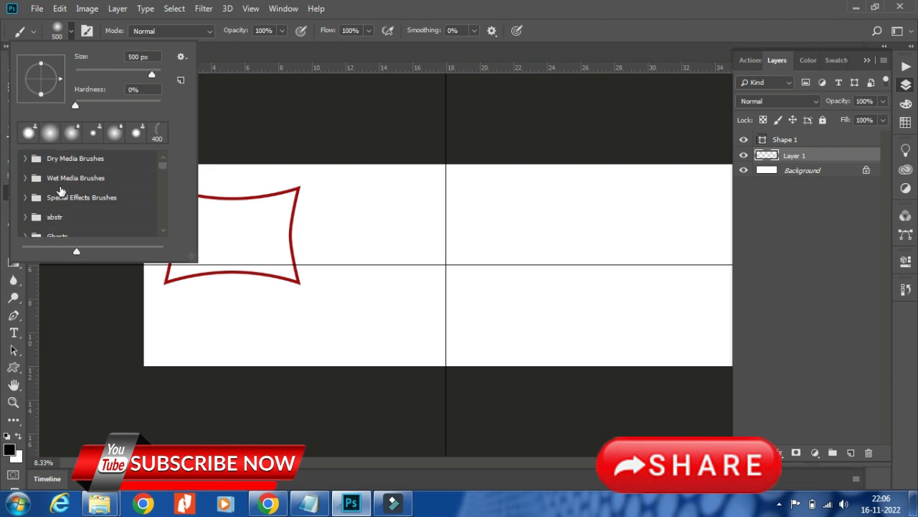
scroll(77, 207, down, 1)
scroll(77, 207, down, 2)
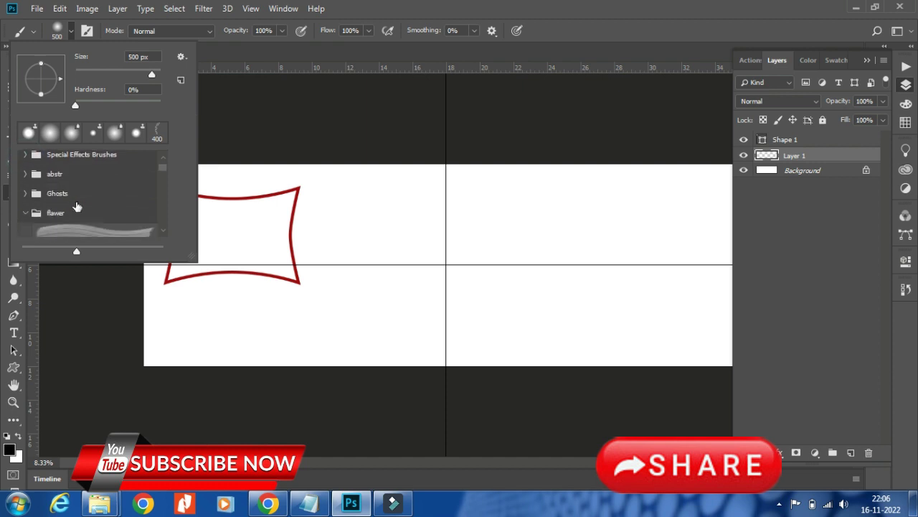
scroll(75, 206, down, 1)
scroll(75, 205, down, 1)
click(80, 203)
scroll(78, 207, down, 1)
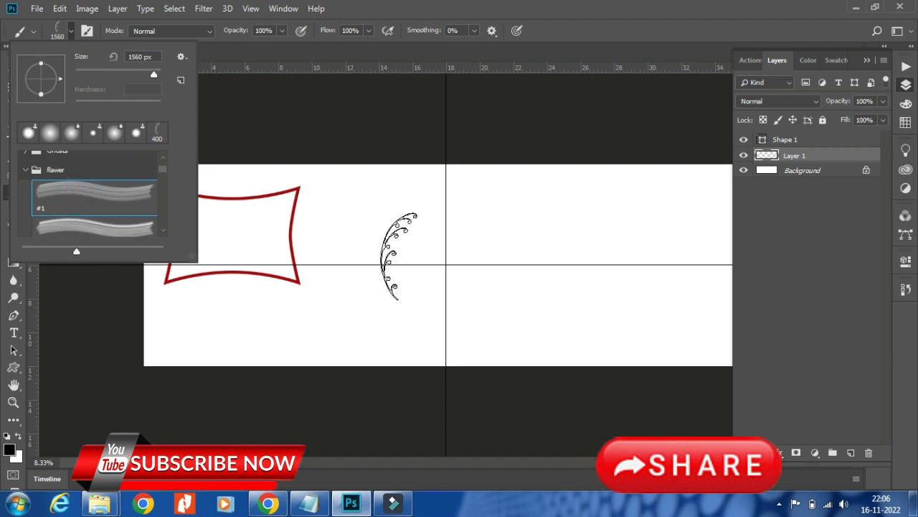
scroll(85, 214, down, 1)
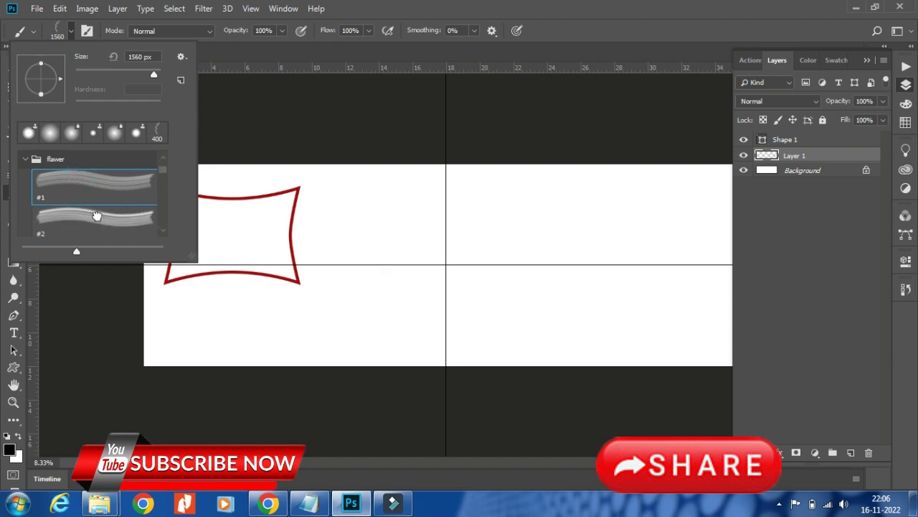
click(94, 212)
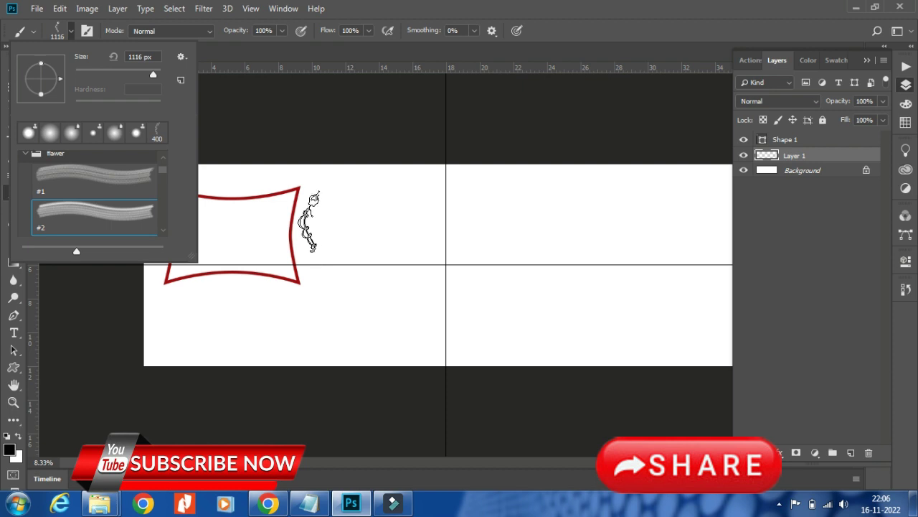
click(340, 117)
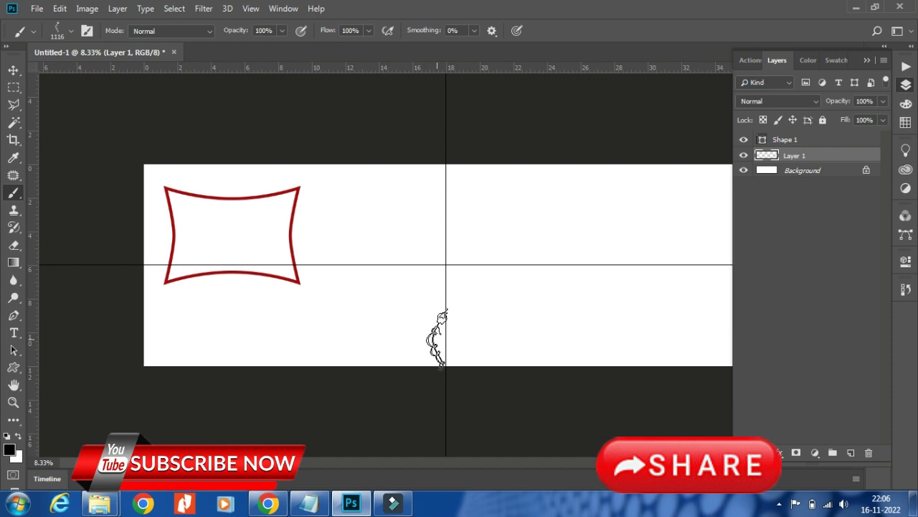
click(437, 337)
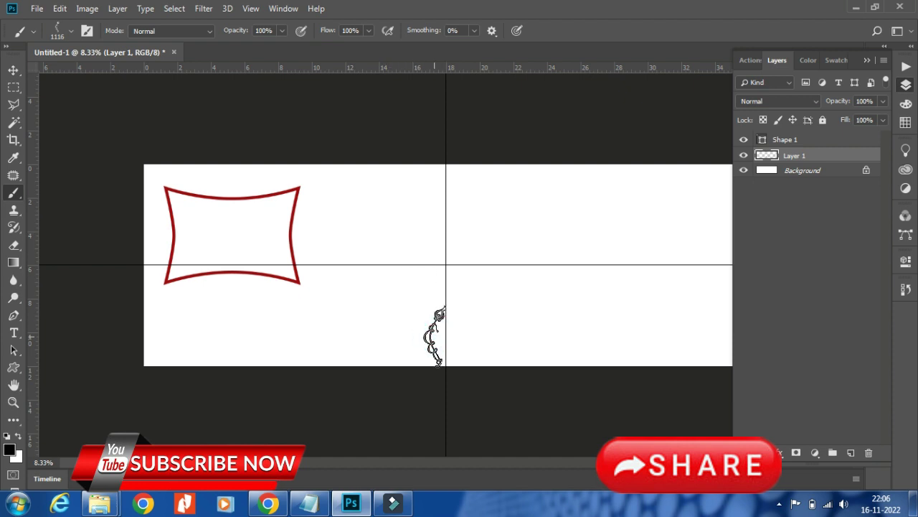
key(ctrl+z)
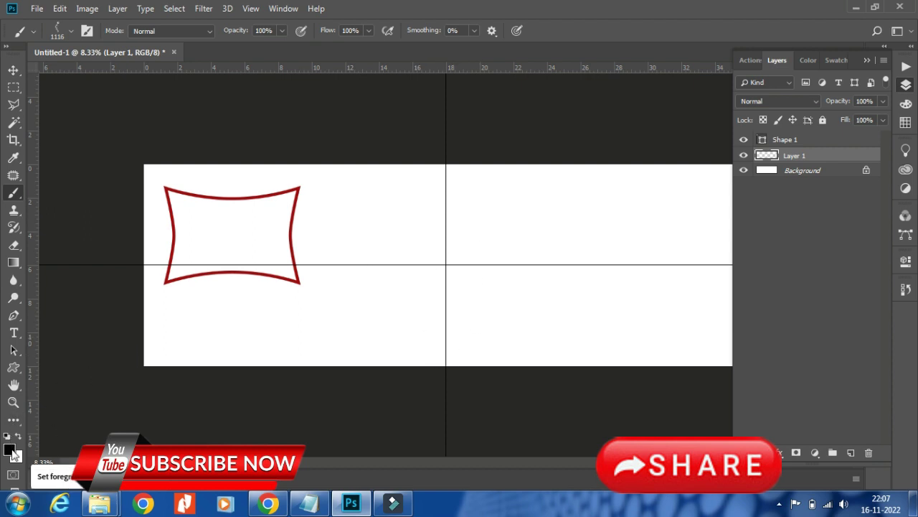
Set the foreground colour to crimson #c40837.
click(9, 449)
click(718, 66)
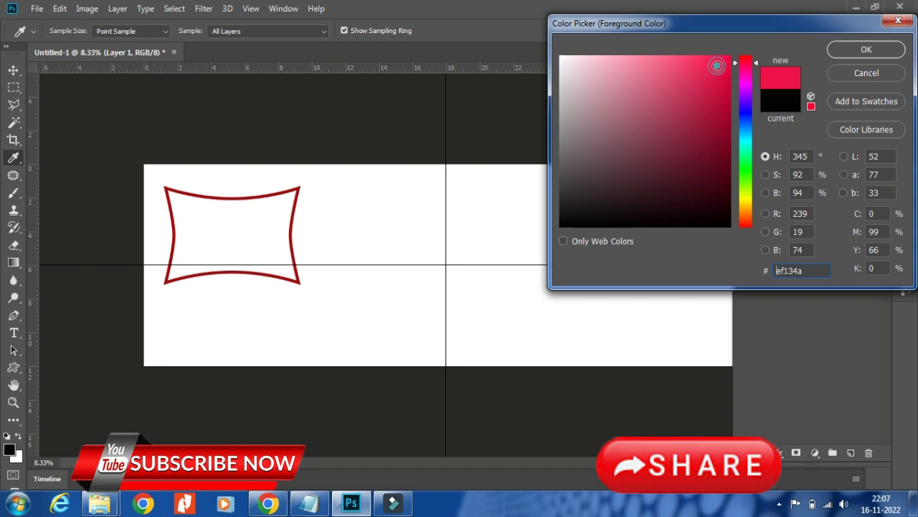
click(724, 86)
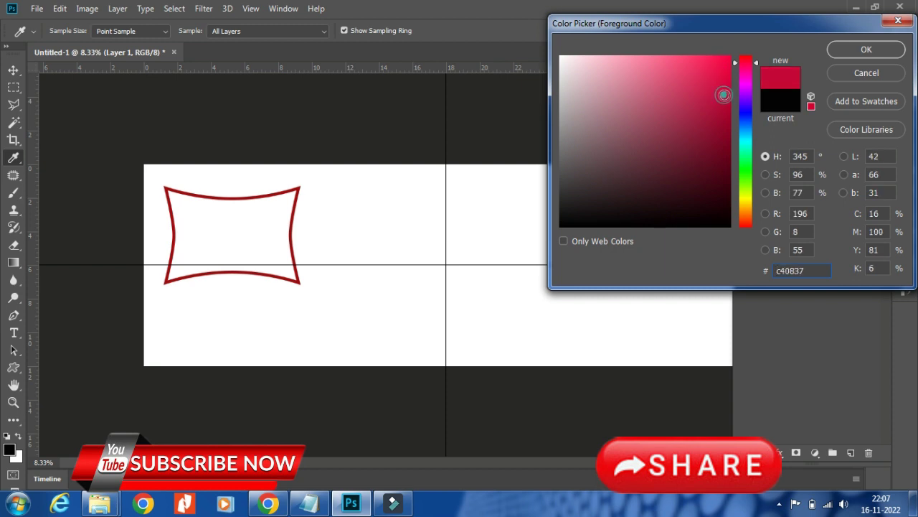
click(832, 52)
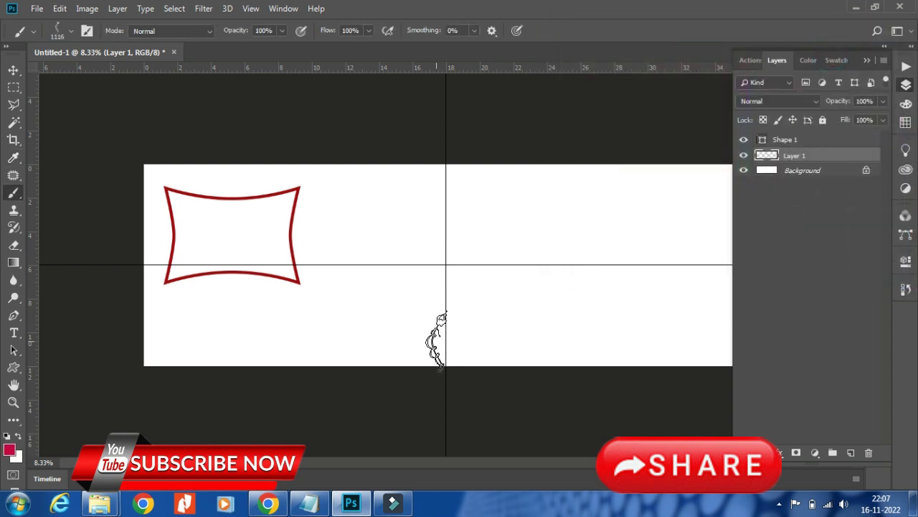
Stamp three crimson ornaments up the vertical centre guide.
click(436, 340)
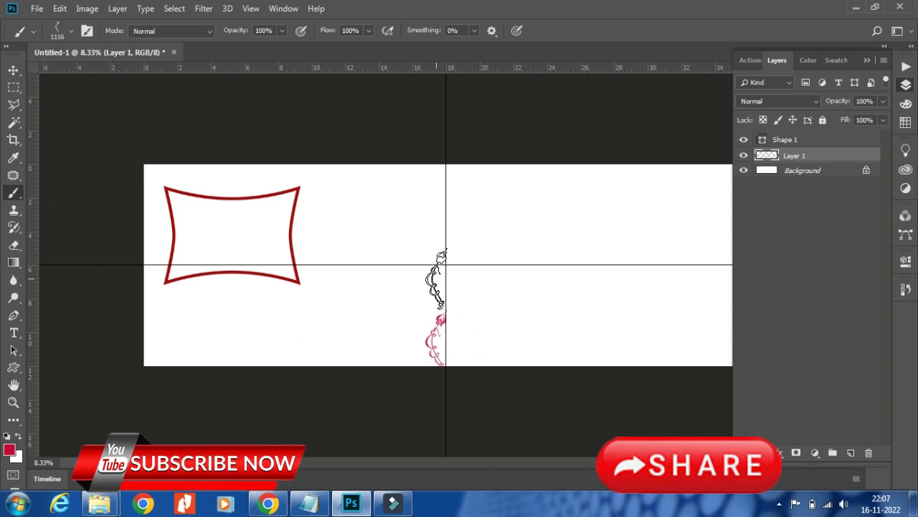
click(437, 280)
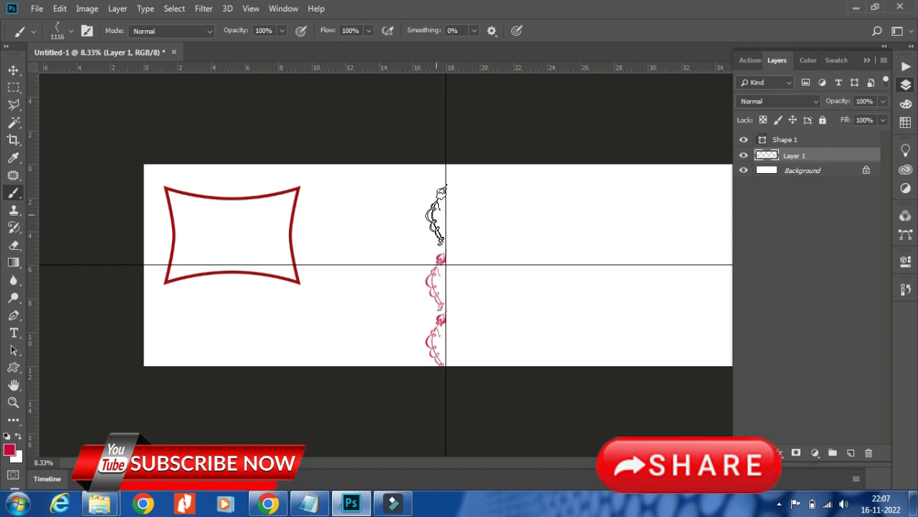
click(435, 220)
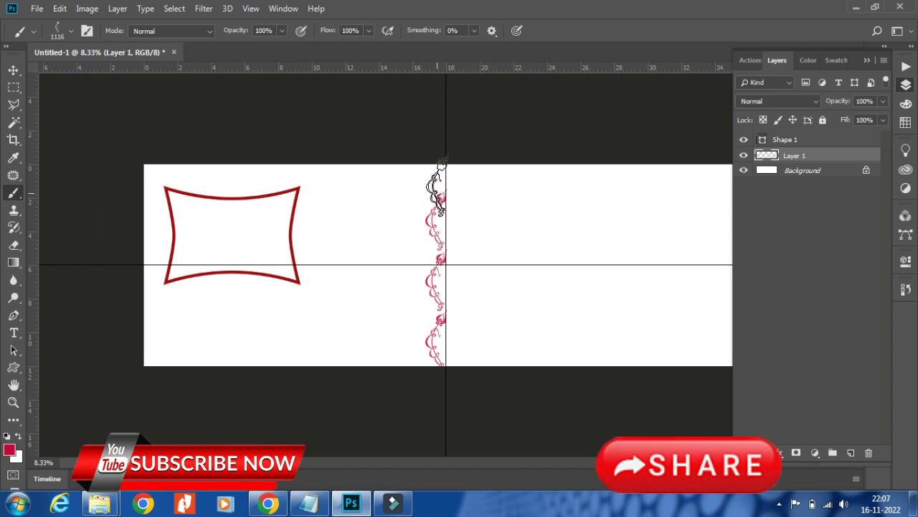
Scale the ornament column to about 114% and drag out a copy.
click(13, 70)
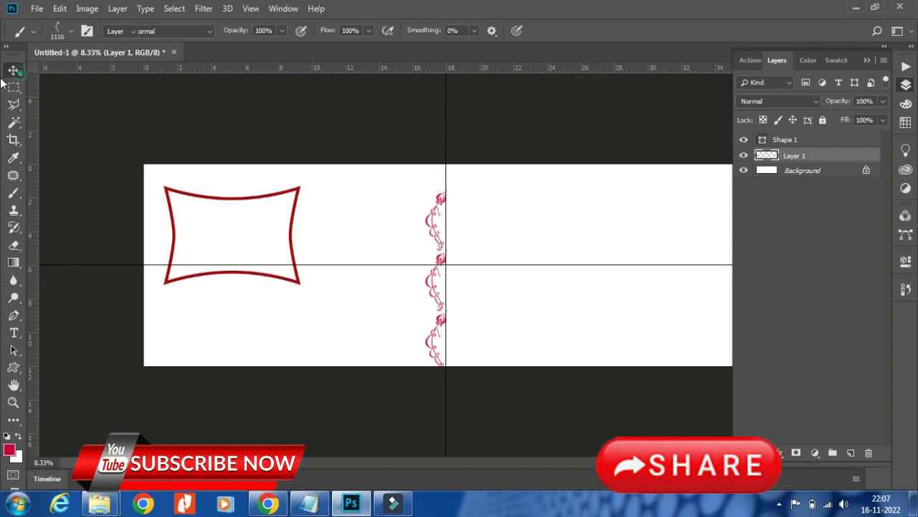
click(448, 189)
drag(450, 191, 450, 165)
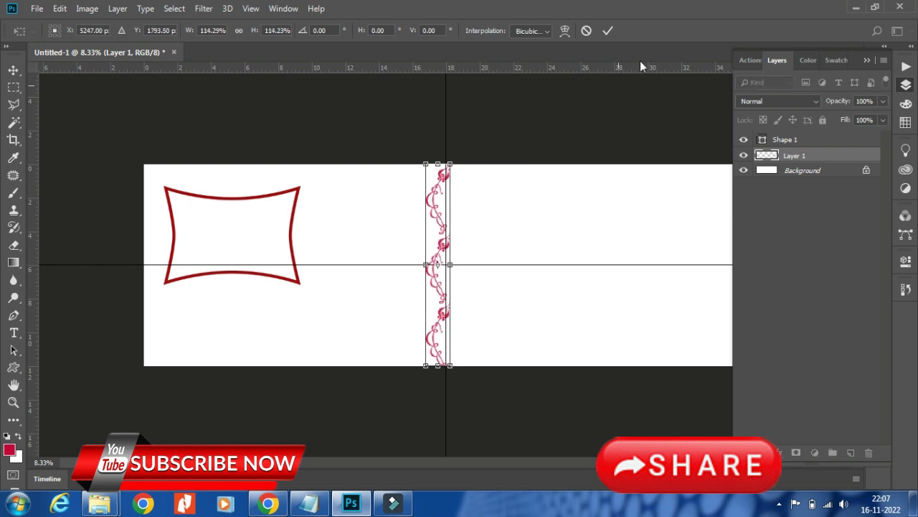
click(607, 31)
scroll(435, 272, up, 1)
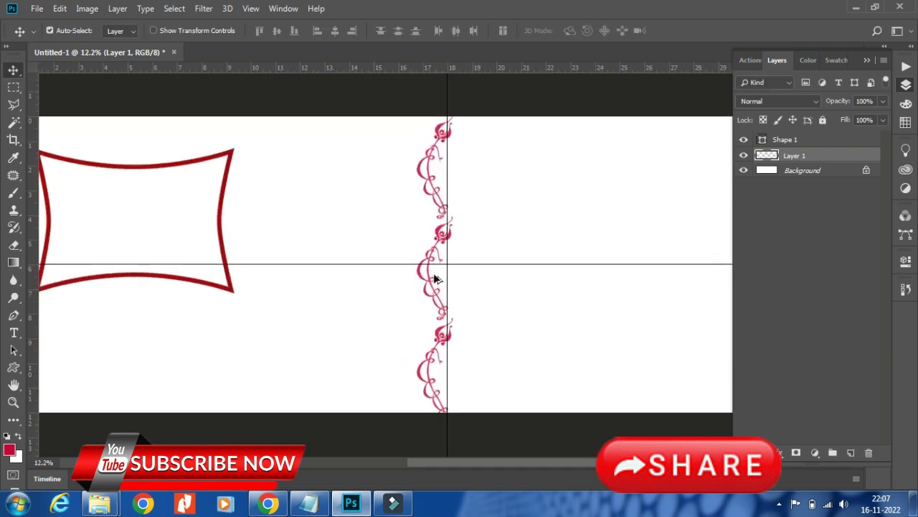
scroll(431, 237, up, 1)
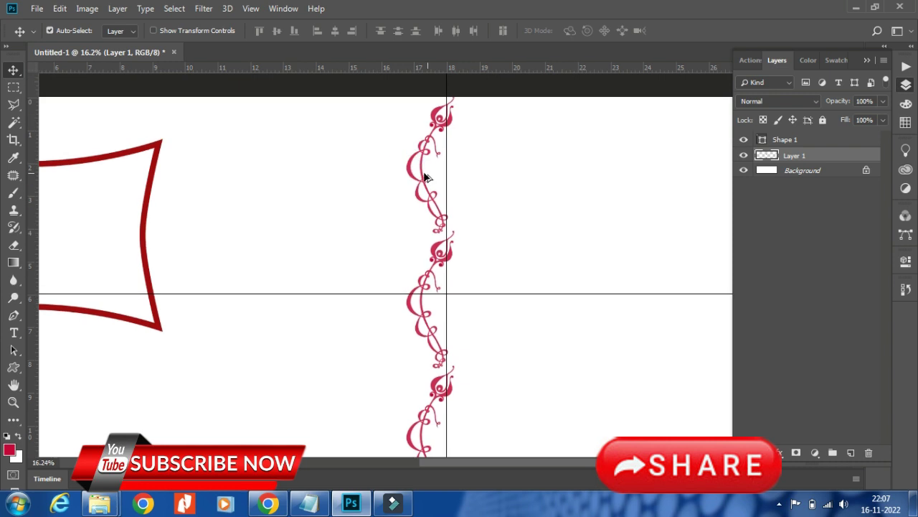
scroll(424, 215, down, 1)
mouse_move(426, 280)
mouse_down()
mouse_move(414, 279)
mouse_move(445, 272)
mouse_up()
Place the copied column beside the original and flip it horizontally.
click(423, 282)
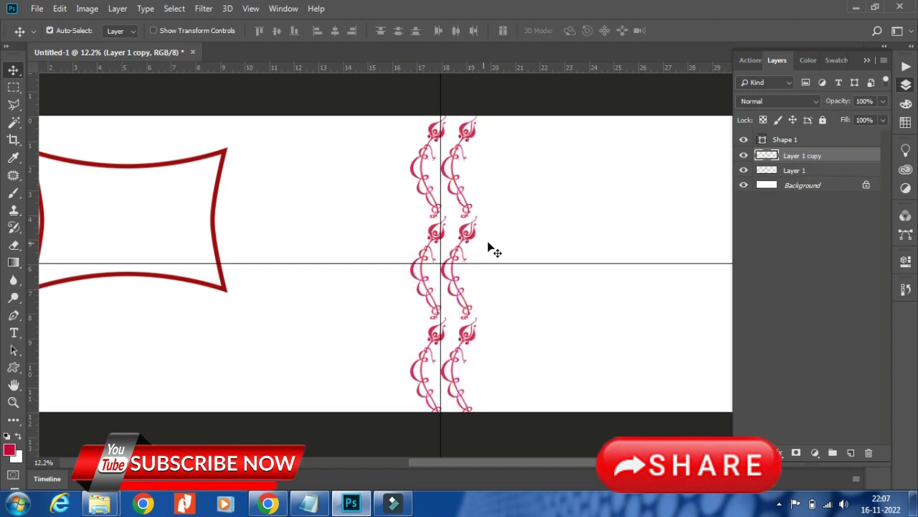
scroll(444, 303, down, 1)
scroll(538, 305, down, 1)
scroll(498, 240, up, 1)
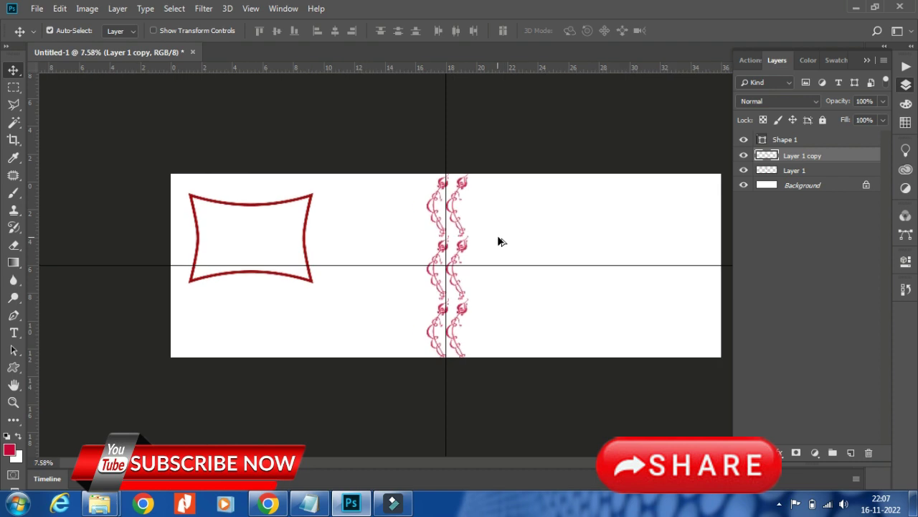
click(60, 8)
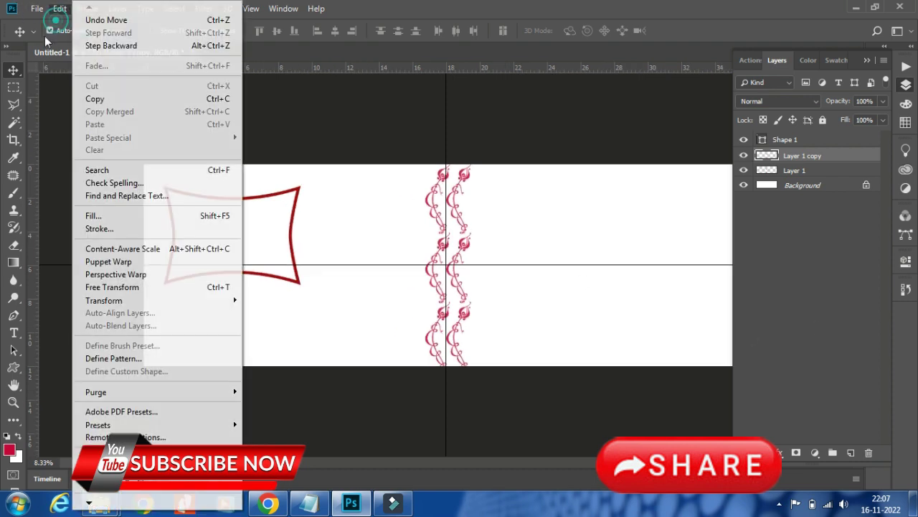
mouse_move(104, 300)
click(303, 457)
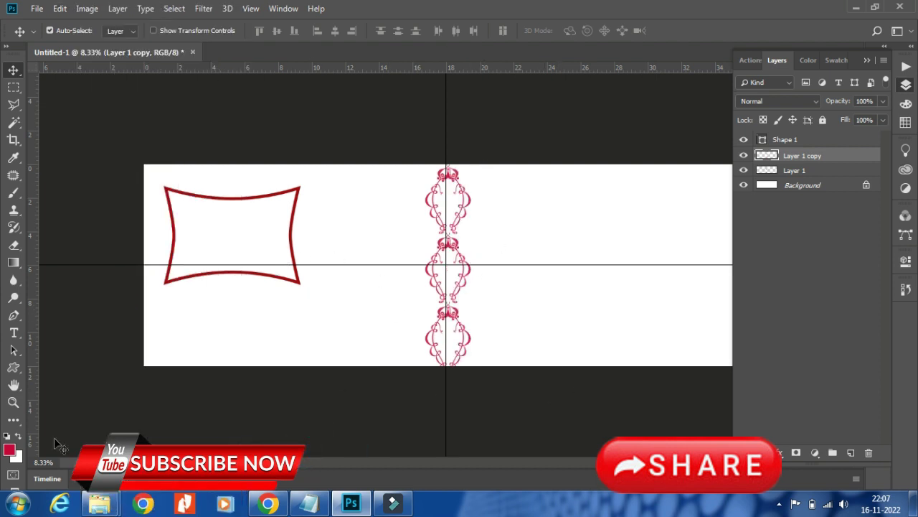
Select the red curved frame's Shape 1 layer.
scroll(467, 239, up, 1)
scroll(500, 211, down, 1)
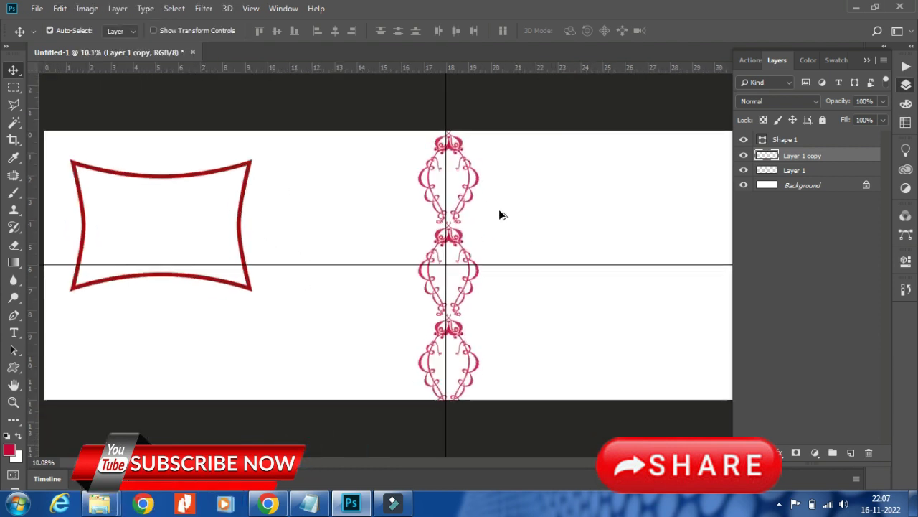
scroll(500, 211, down, 1)
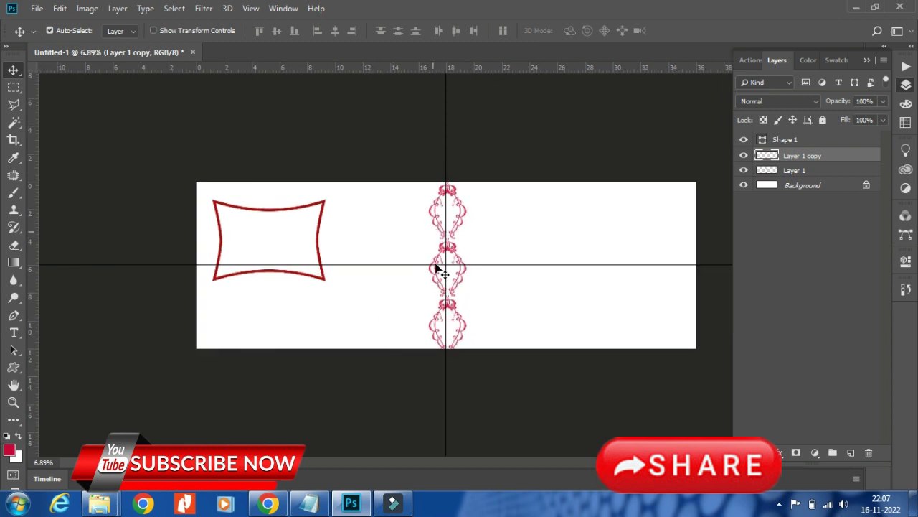
scroll(466, 252, up, 1)
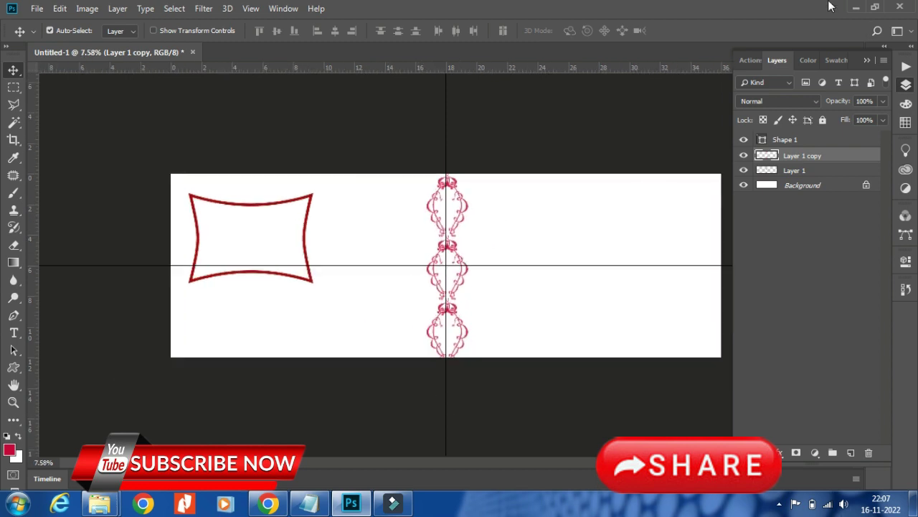
click(264, 225)
scroll(178, 235, up, 1)
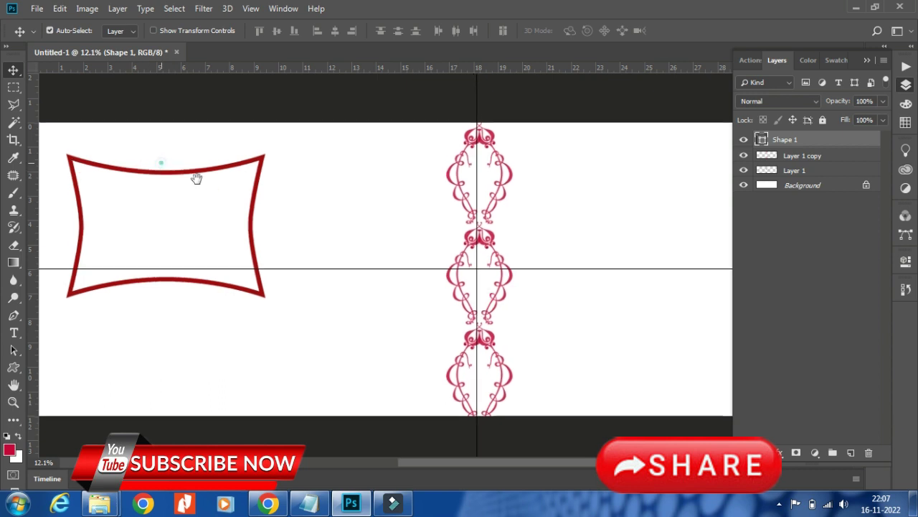
Move the red frame toward the lower middle of the canvas.
scroll(216, 216, up, 1)
scroll(216, 215, left, 2)
mouse_move(236, 239)
mouse_down()
mouse_move(255, 221)
mouse_move(240, 220)
mouse_up()
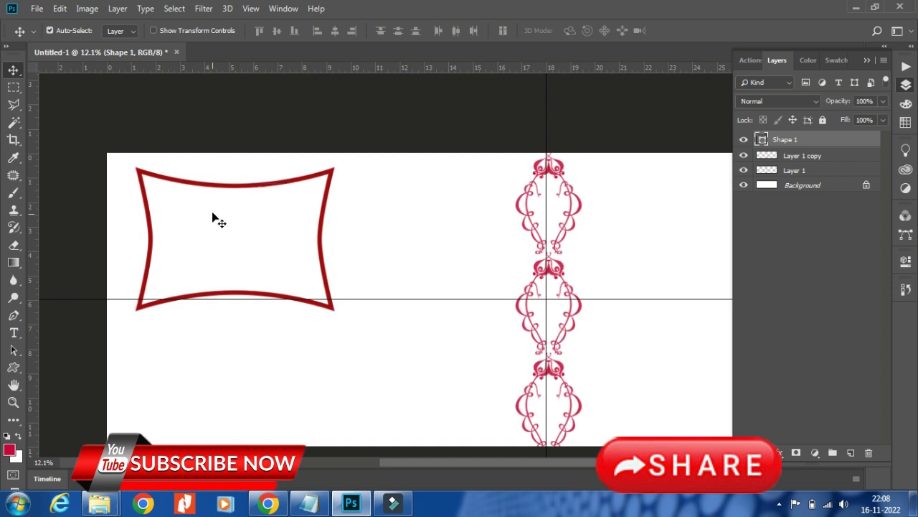
drag(213, 212, 359, 340)
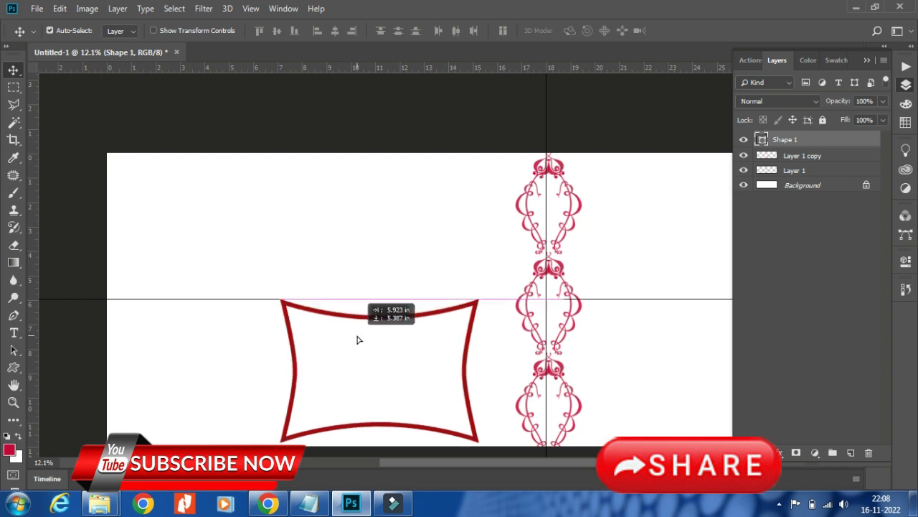
Shrink the red frame to about 86% and drag out an overlapping copy.
key(ctrl+t)
drag(279, 298, 307, 318)
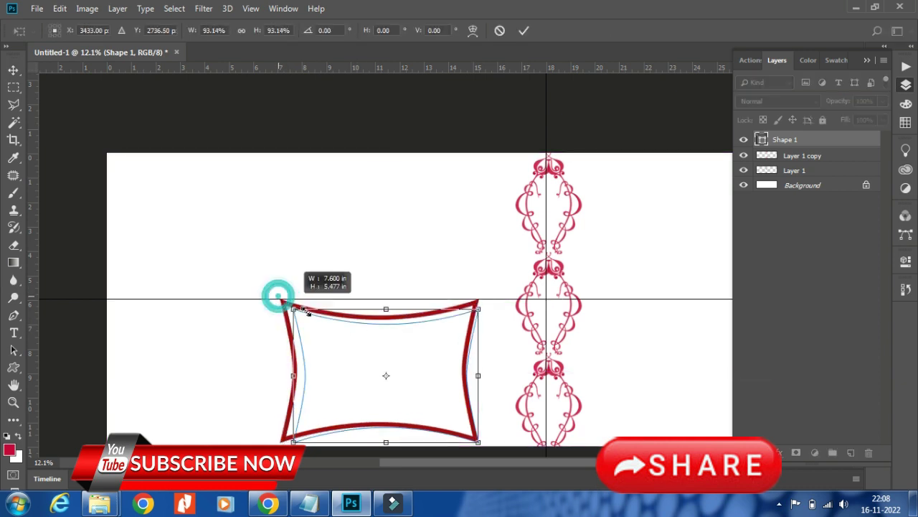
click(524, 30)
mouse_move(385, 356)
mouse_down()
mouse_move(265, 294)
mouse_move(223, 299)
mouse_move(232, 299)
mouse_up()
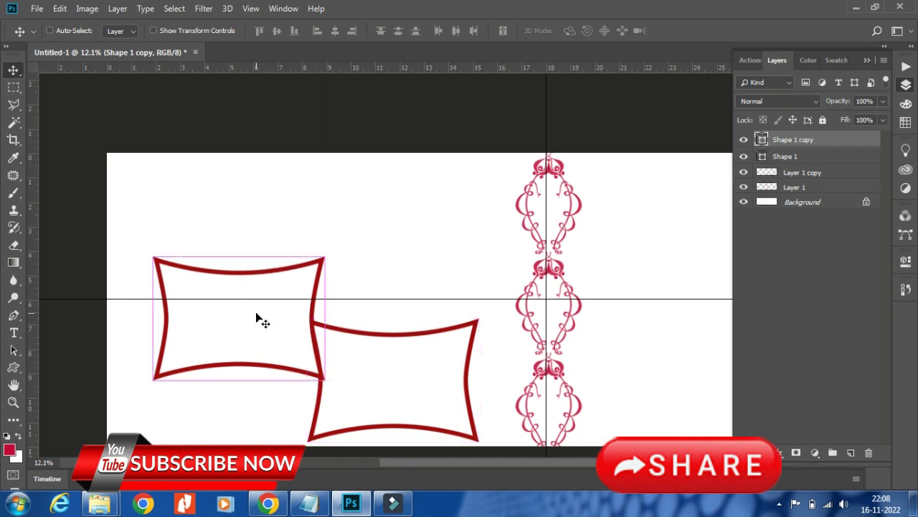
key(ctrl+t)
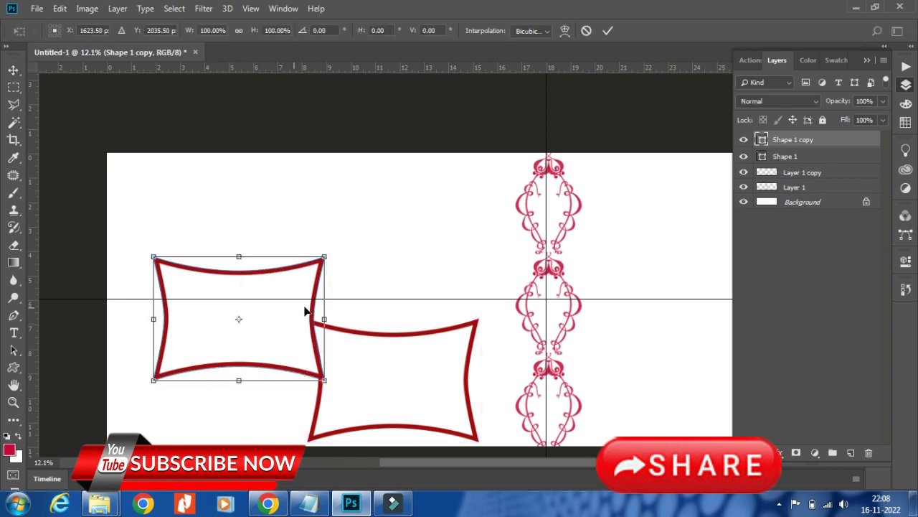
Shrink both red frames slightly together and shift them a little left.
click(608, 30)
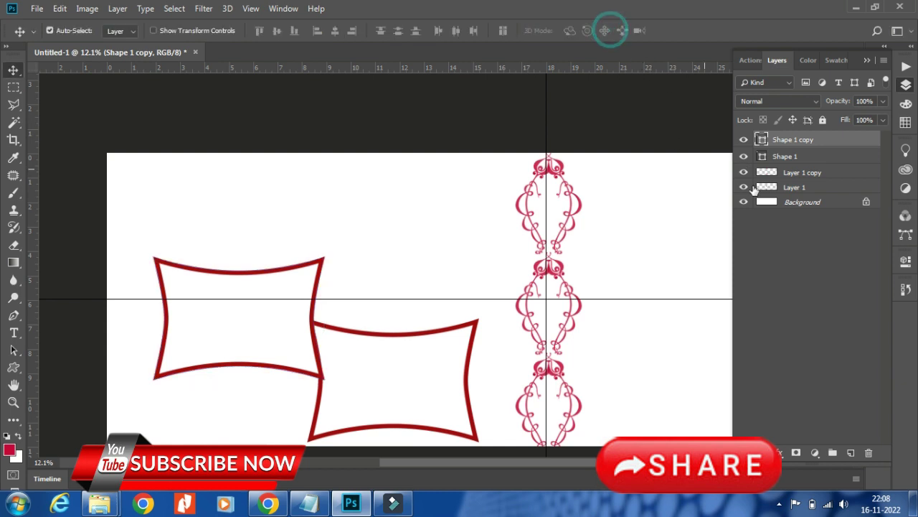
shift+click(814, 157)
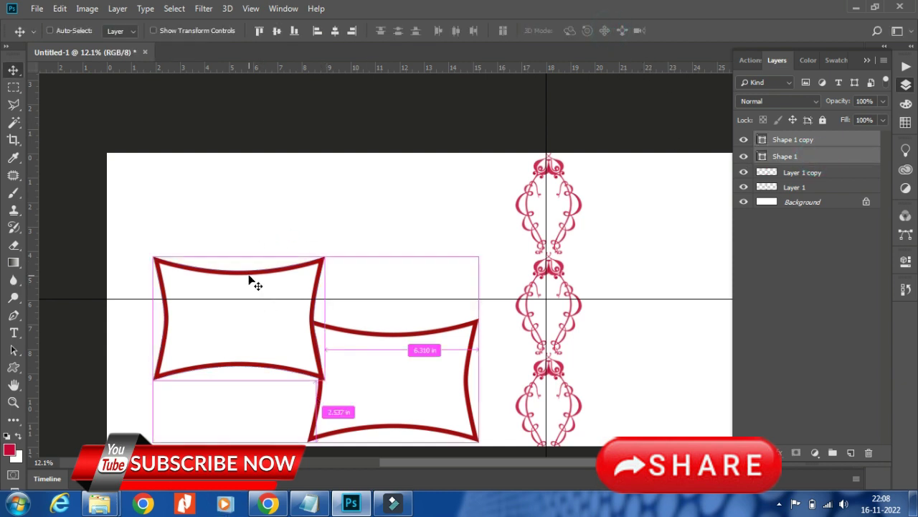
key(ctrl+t)
drag(149, 253, 162, 263)
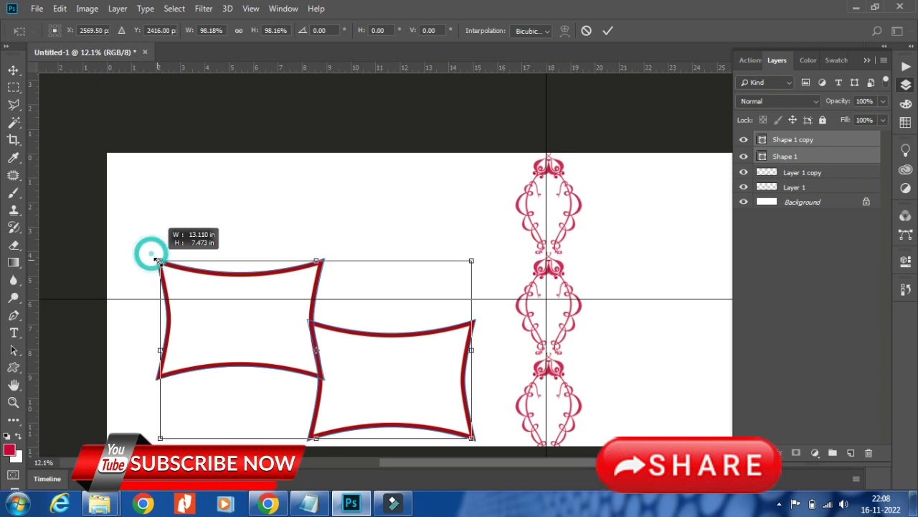
click(604, 31)
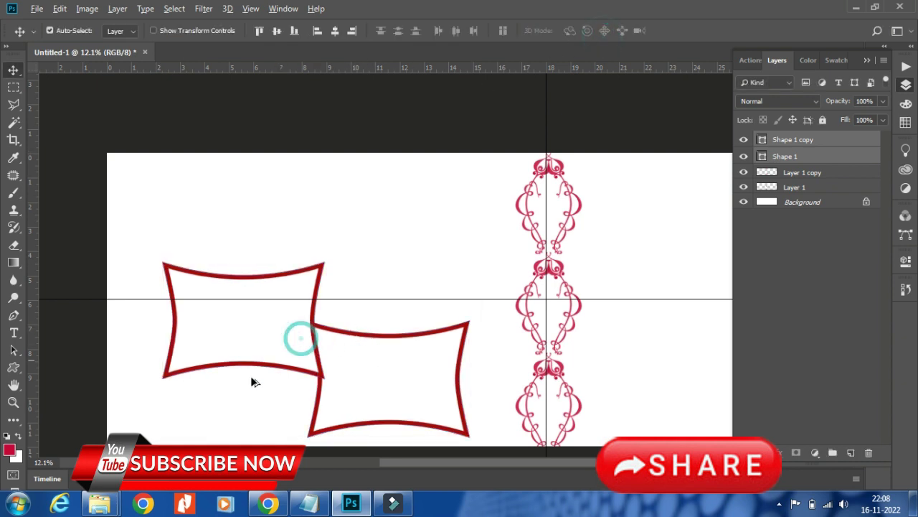
scroll(252, 379, up, 5)
drag(322, 320, 321, 315)
scroll(342, 297, down, 4)
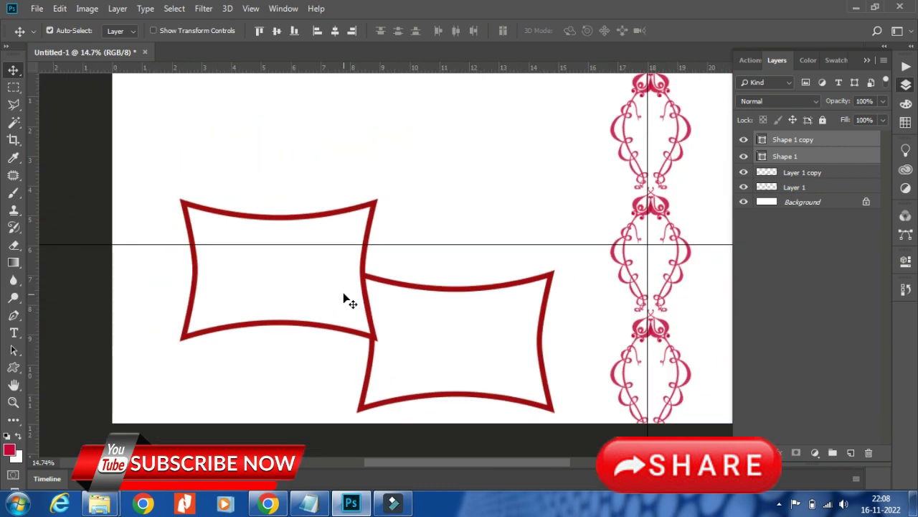
Slide the copied frame left to sit snugly against the first frame.
click(402, 349)
click(328, 308)
scroll(277, 305, up, 2)
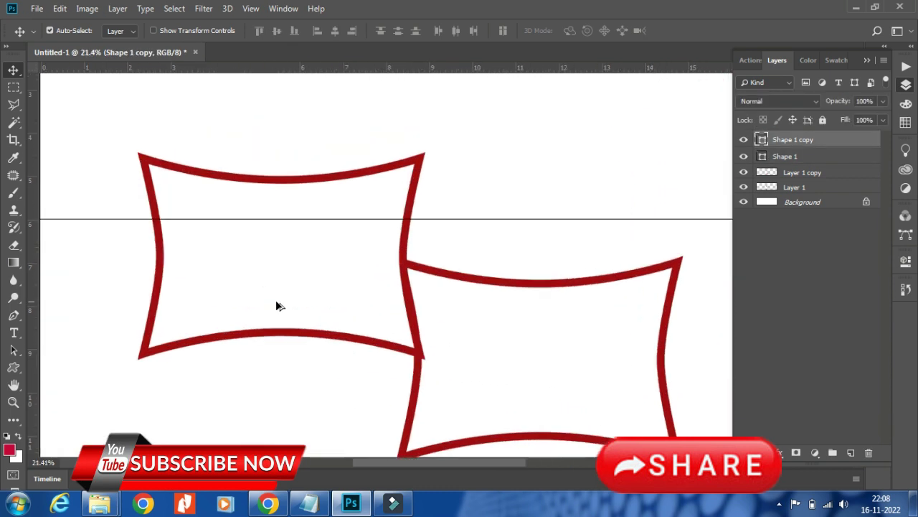
scroll(303, 309, up, 2)
drag(302, 309, 288, 308)
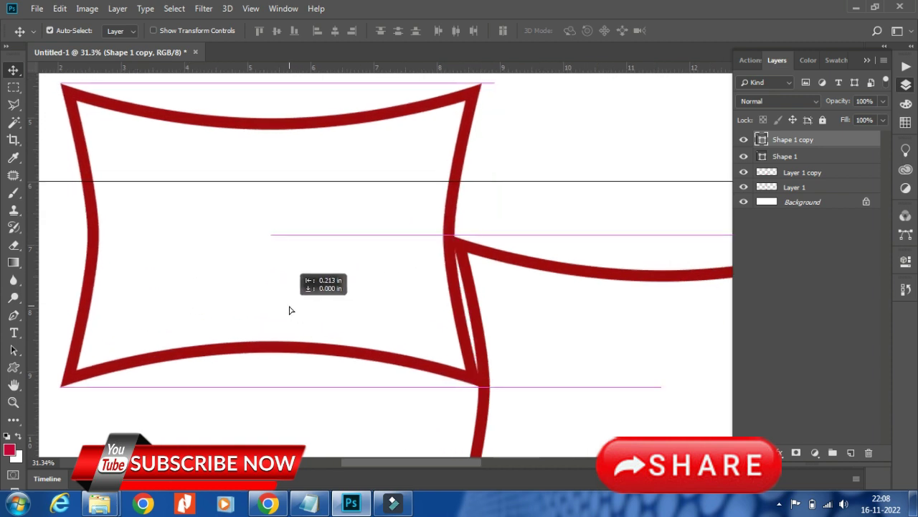
drag(288, 305, 296, 306)
scroll(301, 313, down, 2)
scroll(394, 380, down, 2)
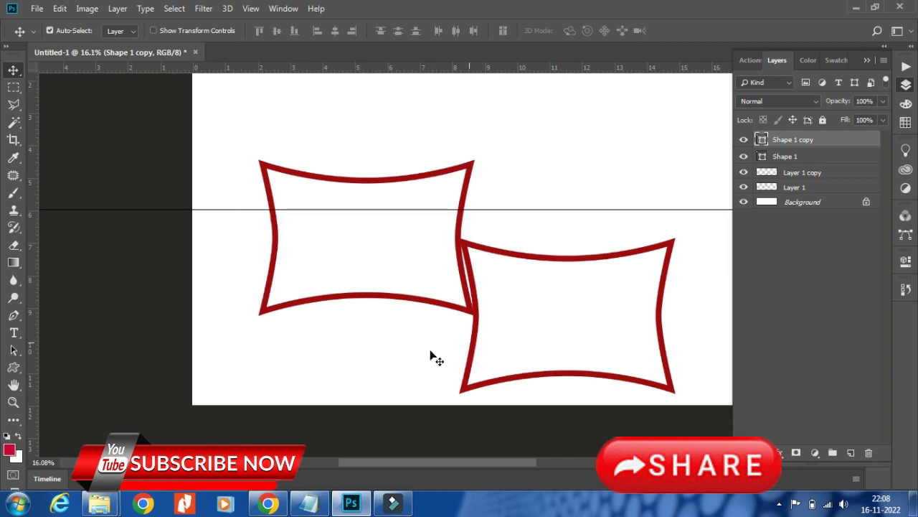
scroll(385, 280, down, 1)
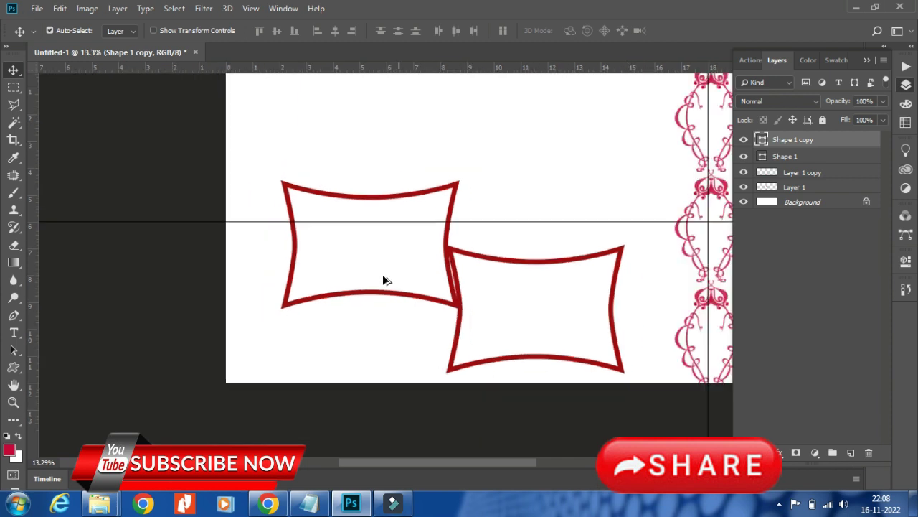
scroll(385, 281, down, 1)
click(14, 334)
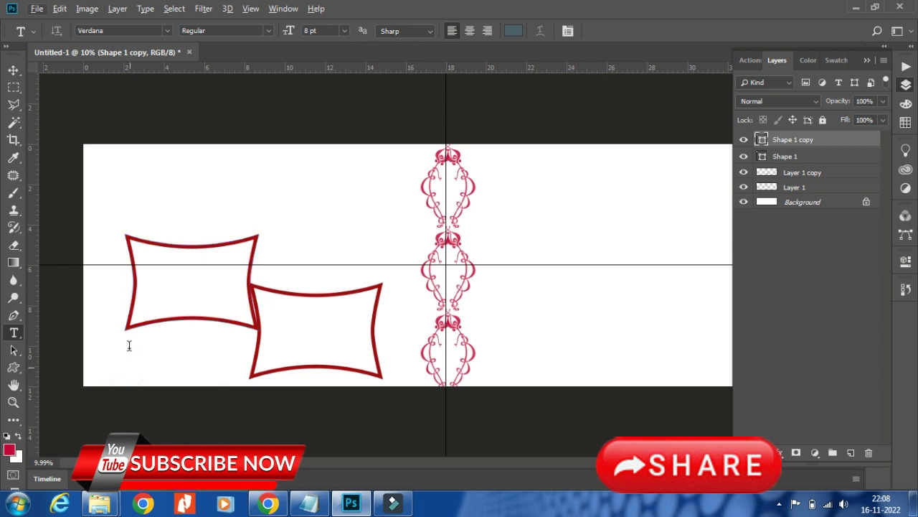
Type the word BEST in 60 pt Verdana below the left red frame.
click(129, 345)
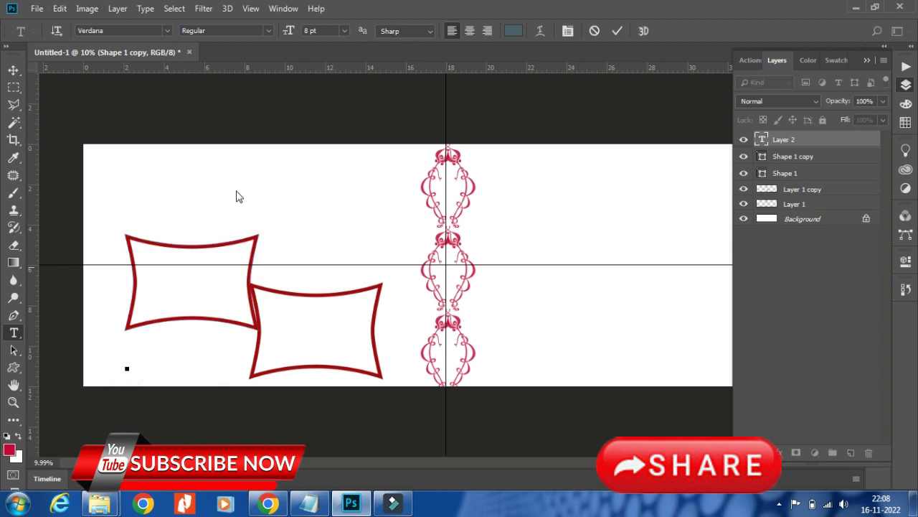
click(344, 31)
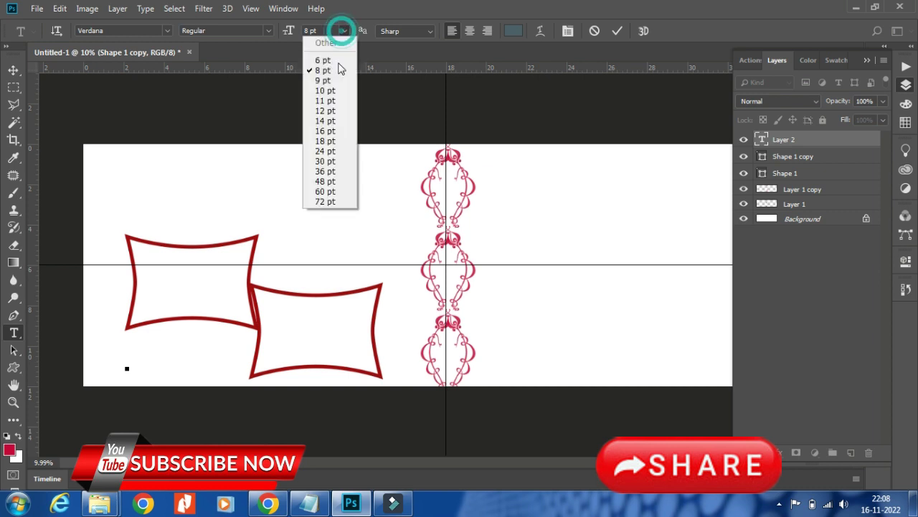
click(330, 150)
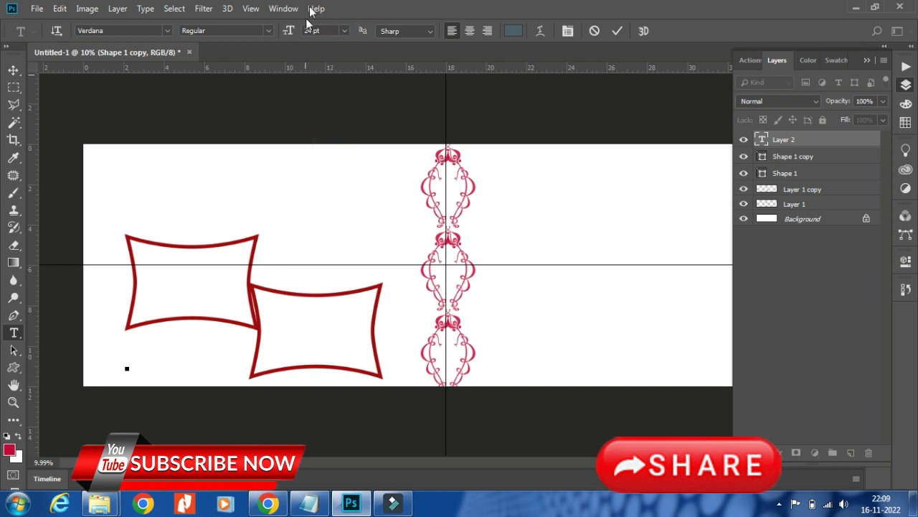
click(344, 31)
click(329, 182)
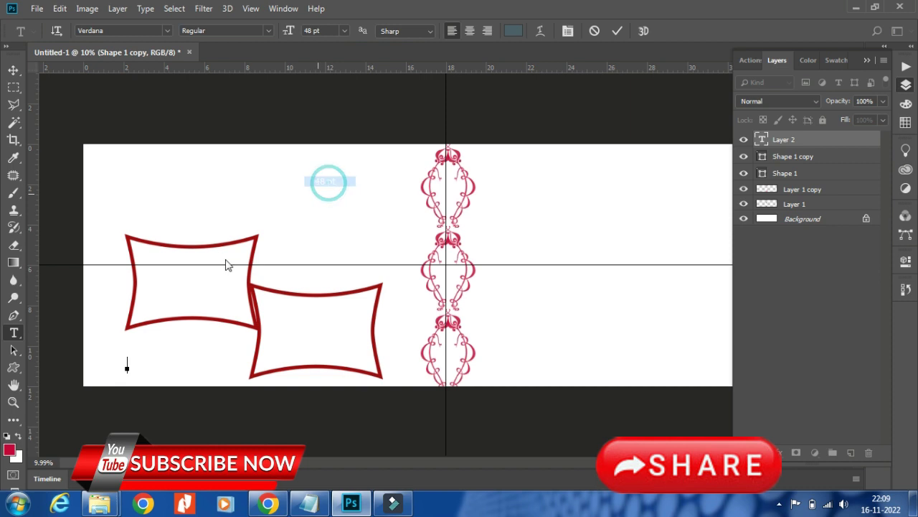
click(344, 31)
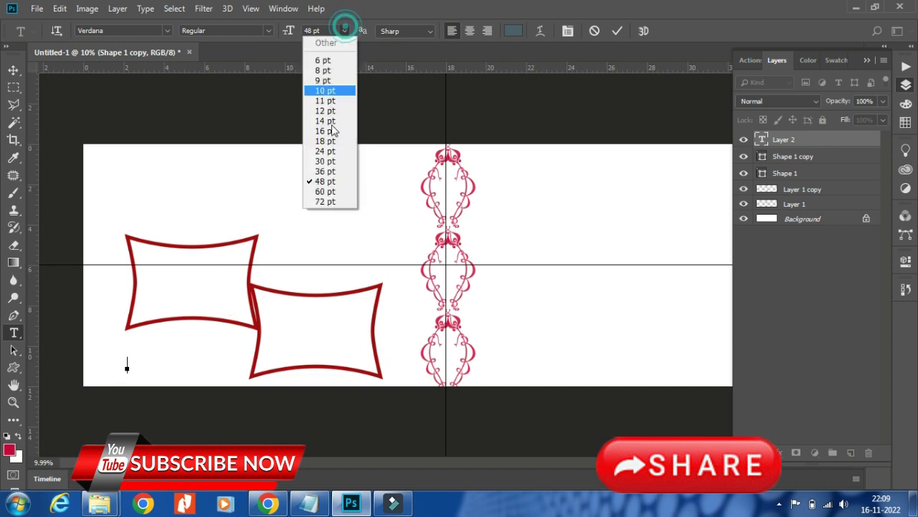
click(329, 191)
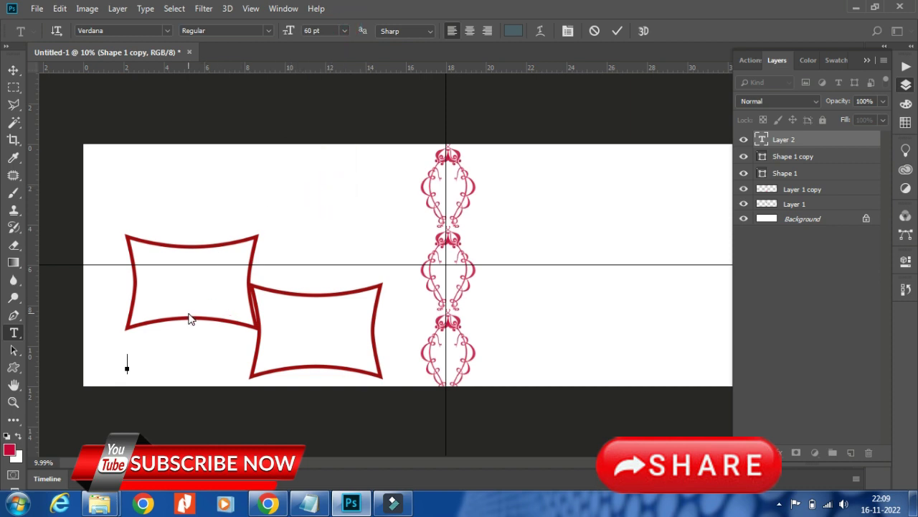
text(BEST)
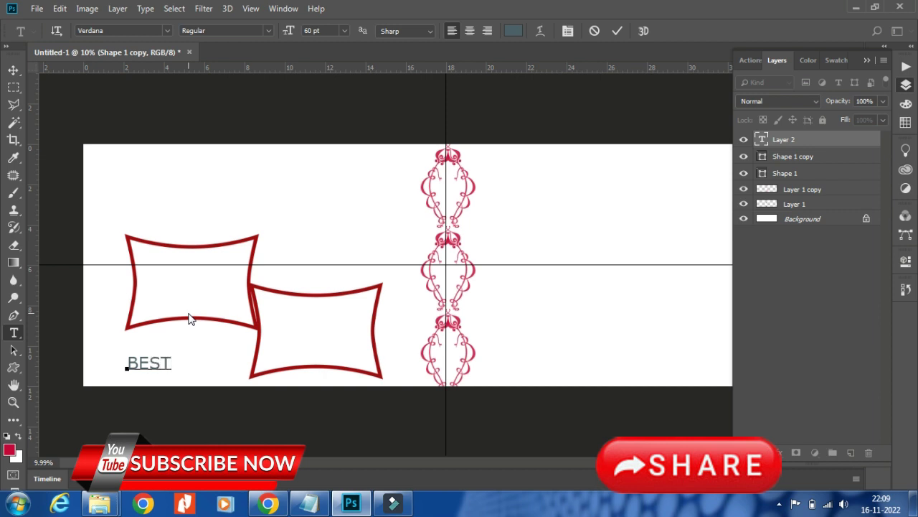
click(613, 31)
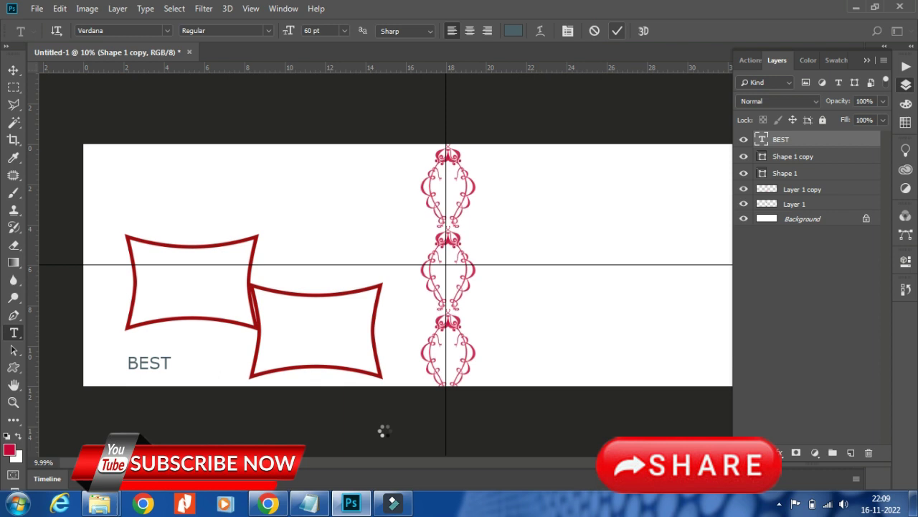
Move the BEST text up and left into the upper-left red frame.
key(v)
scroll(163, 386, up, 2)
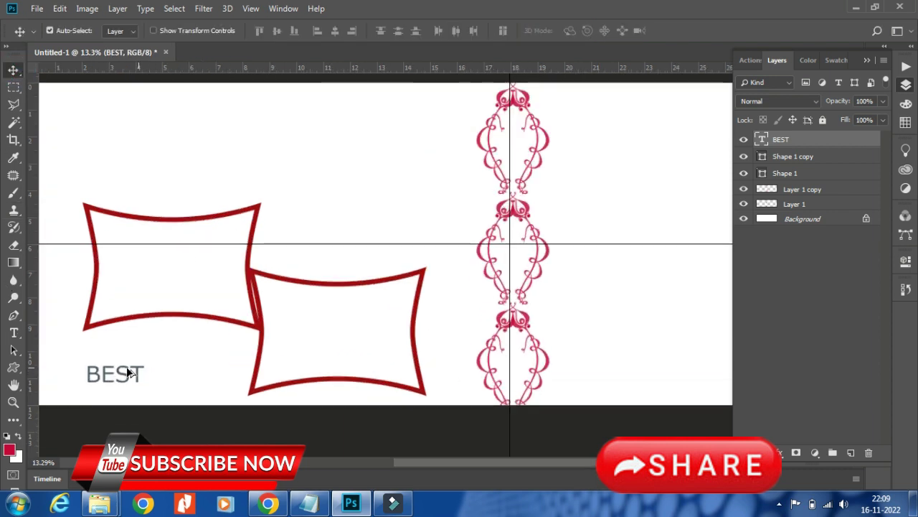
scroll(144, 376, up, 1)
scroll(160, 375, up, 2)
scroll(280, 250, up, 1)
scroll(223, 257, up, 2)
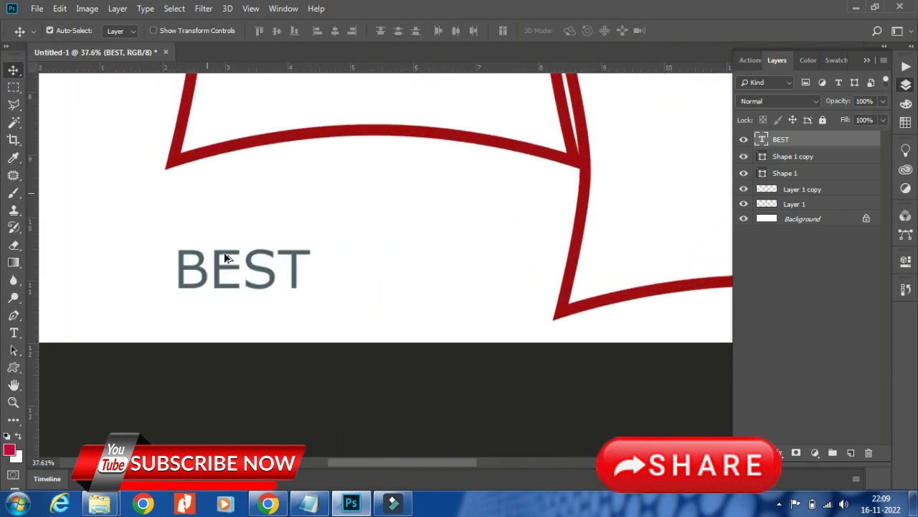
scroll(224, 252, up, 1)
mouse_move(216, 267)
mouse_down()
mouse_move(200, 251)
mouse_move(285, 265)
mouse_move(270, 252)
mouse_up()
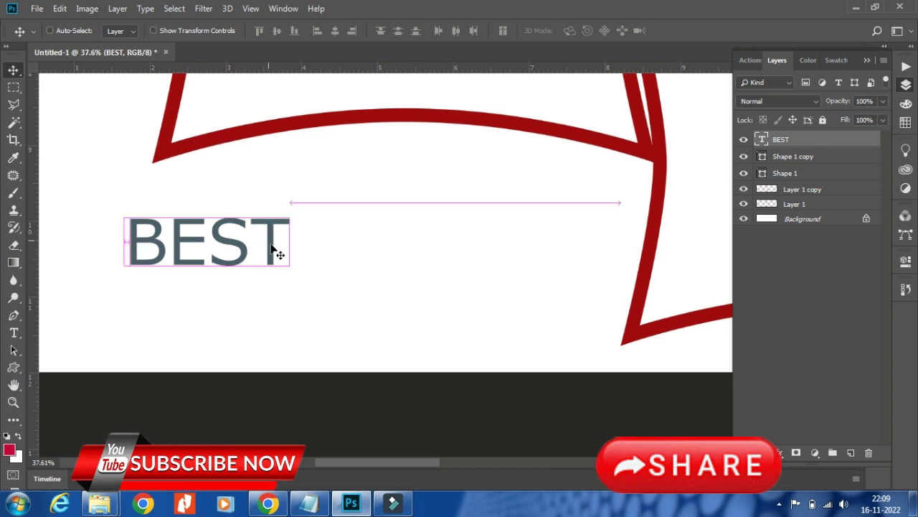
Enlarge BEST to about 122% with Free Transform.
key(ctrl+t)
drag(289, 284, 316, 290)
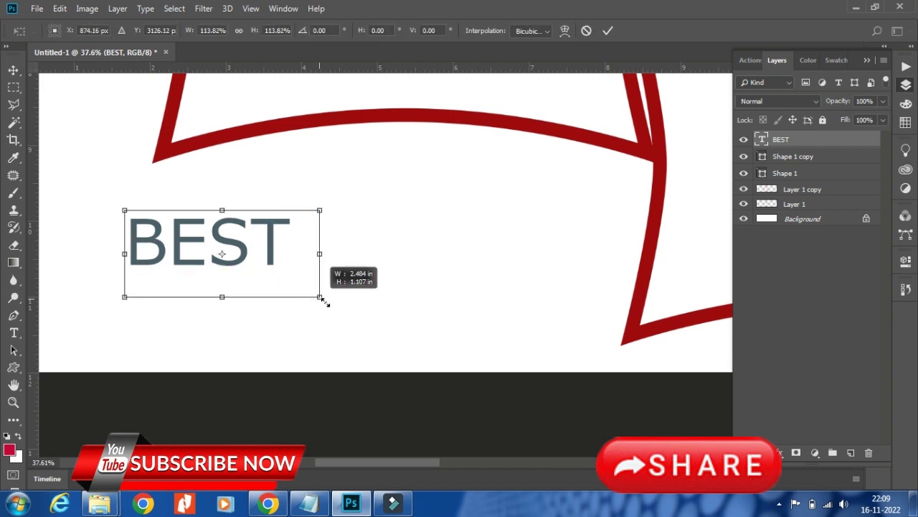
click(607, 31)
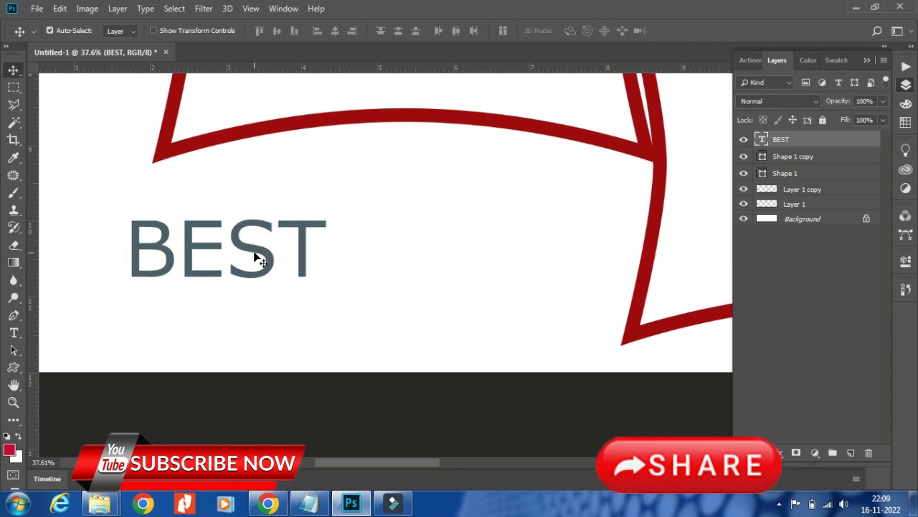
Duplicate BEST to its right and retype the copy as MOOMETN.
drag(265, 259, 467, 265)
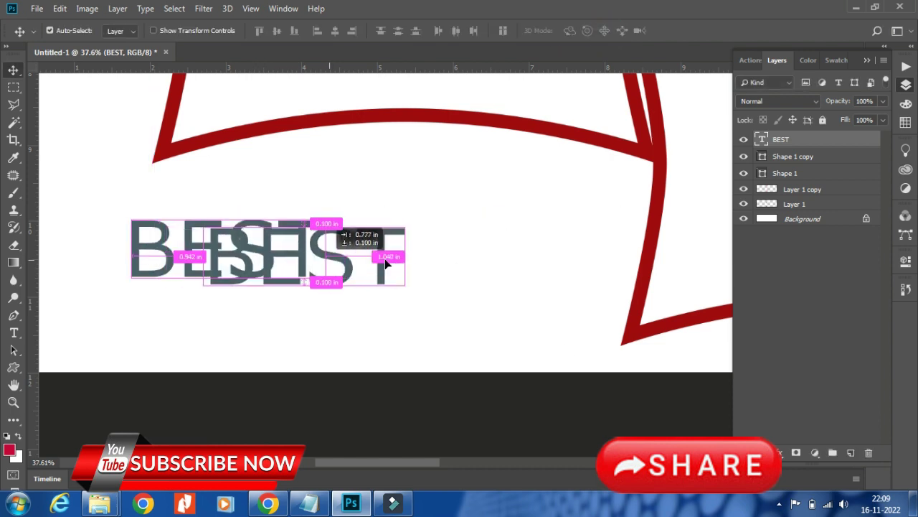
double_click(762, 140)
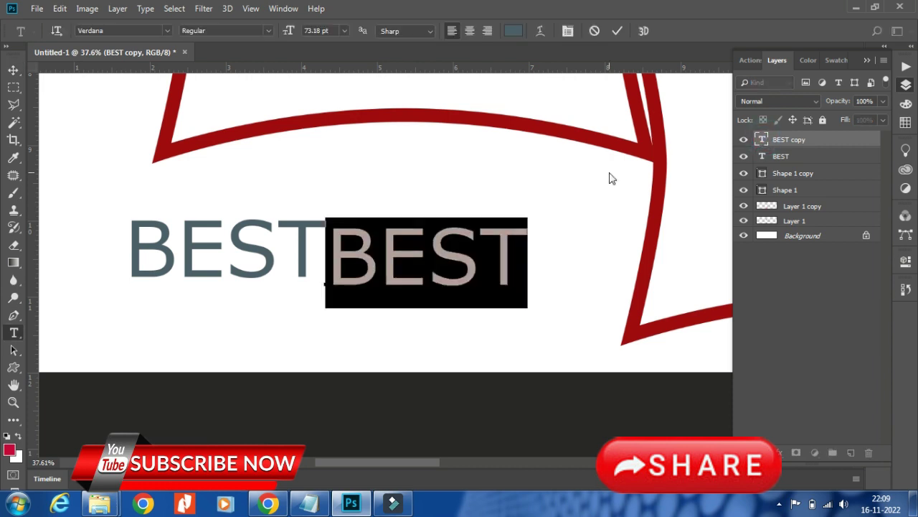
text(MOO)
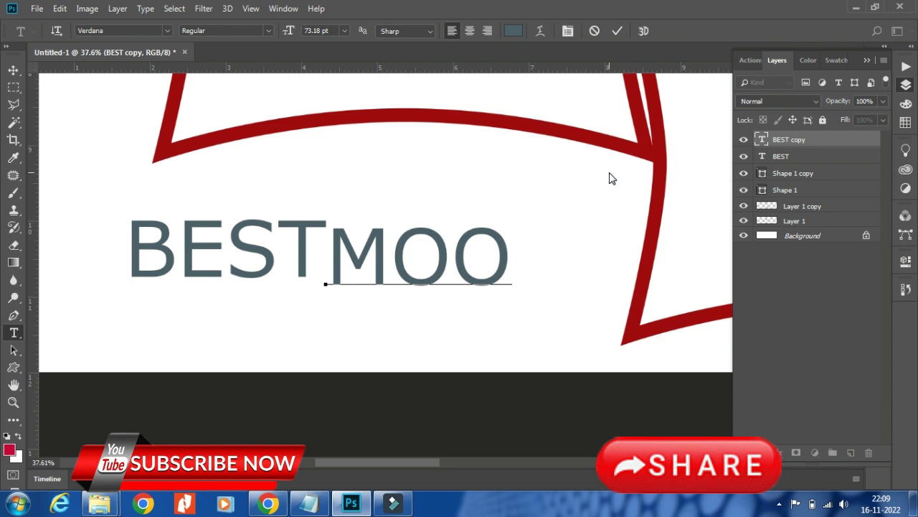
text(METN)
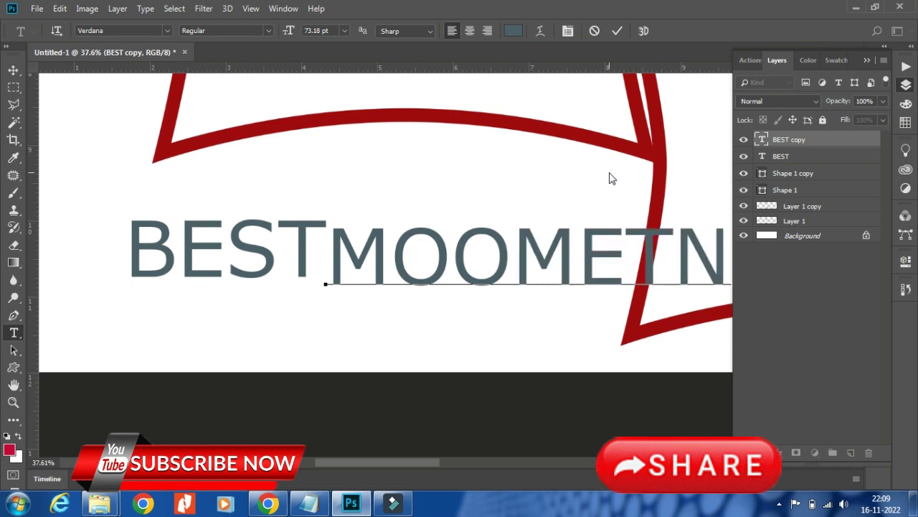
click(616, 34)
key(v)
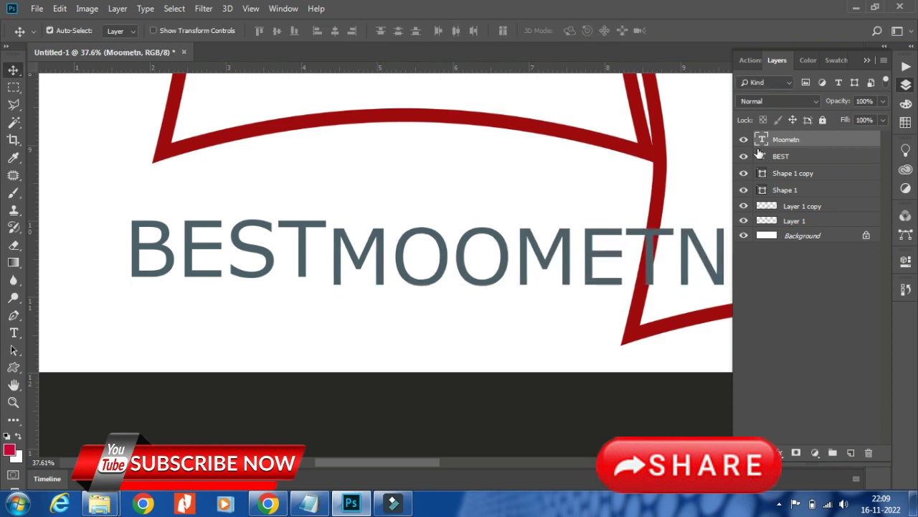
Correct the copied word to MOMETN by deleting the extra O.
double_click(762, 141)
click(508, 250)
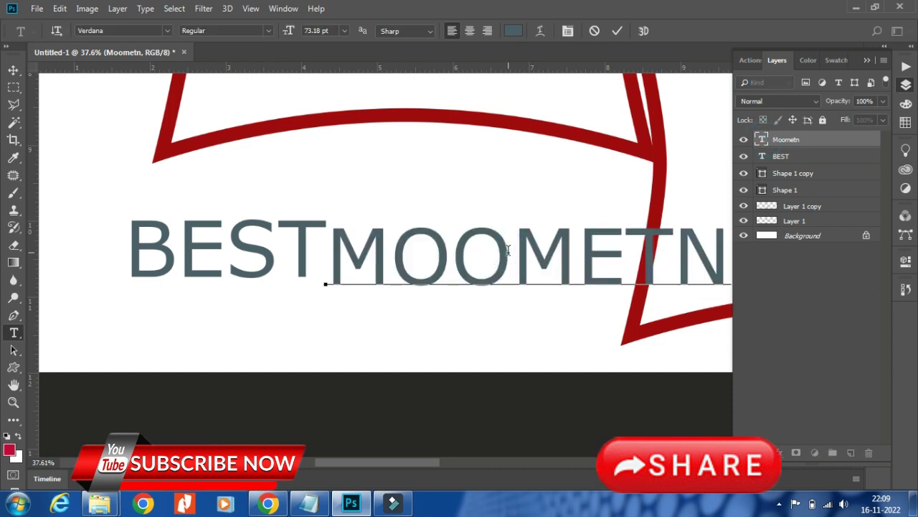
key(BackSpace)
click(617, 30)
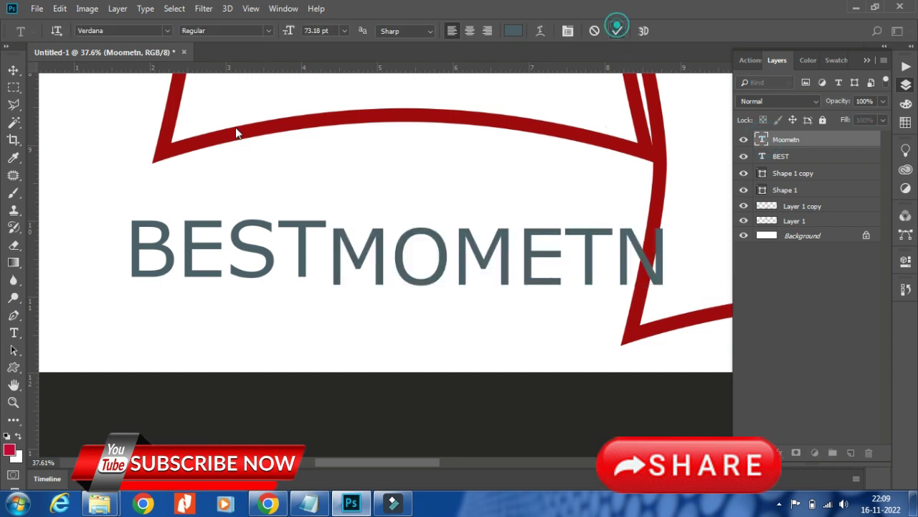
key(v)
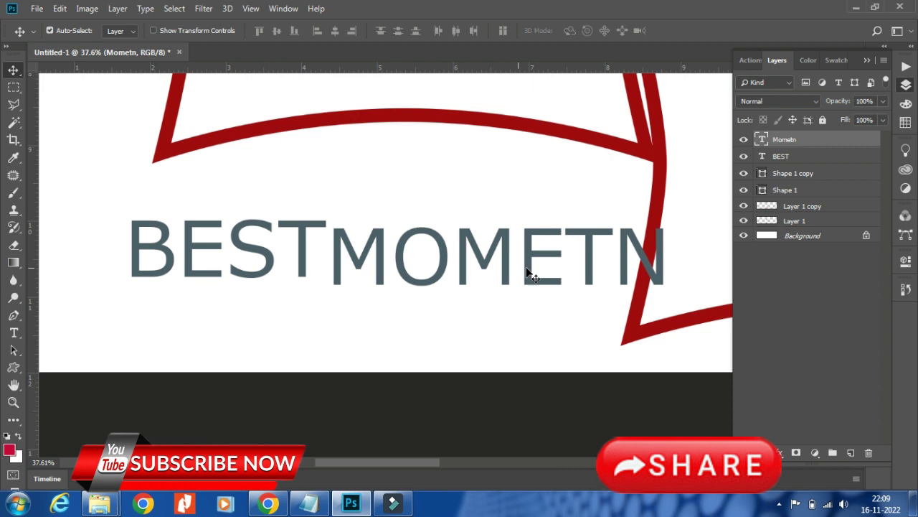
Scale the MOMETN text down to about 52%.
key(ctrl+t)
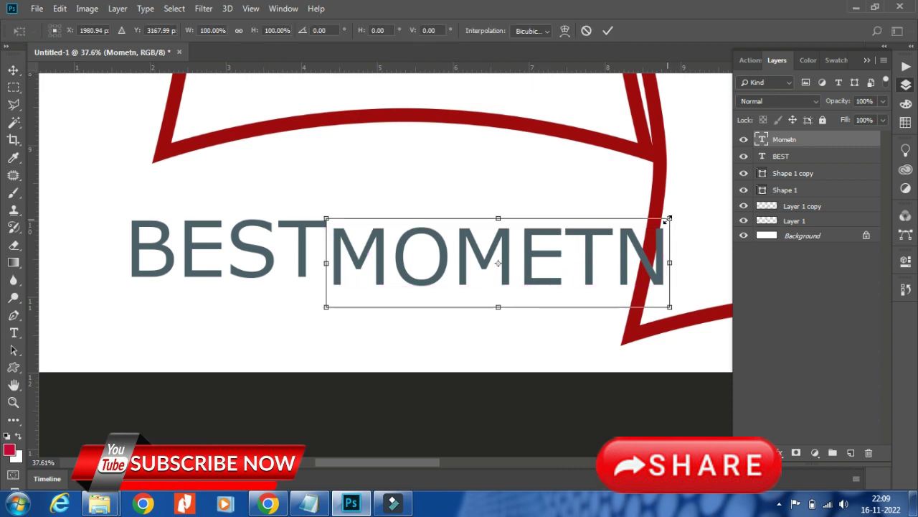
drag(669, 218, 490, 244)
click(606, 31)
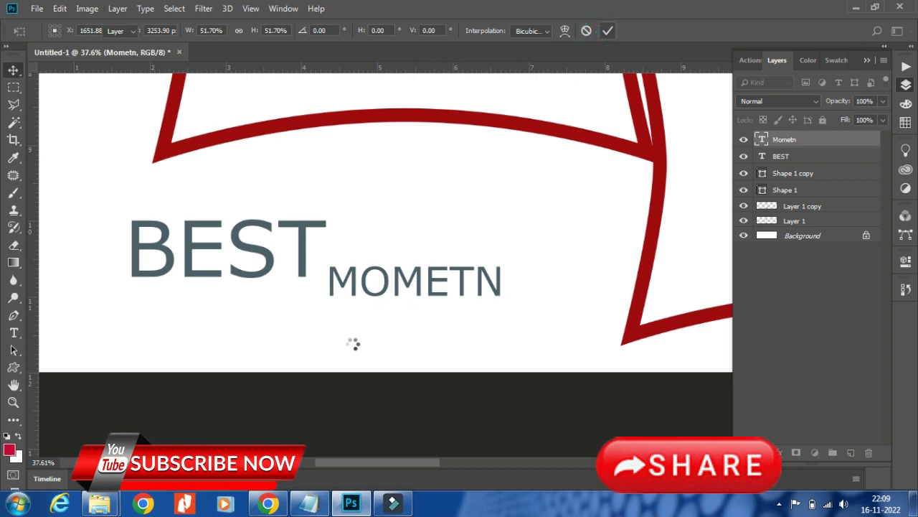
Change the MOMETN text's font to Brush Script MT.
double_click(759, 142)
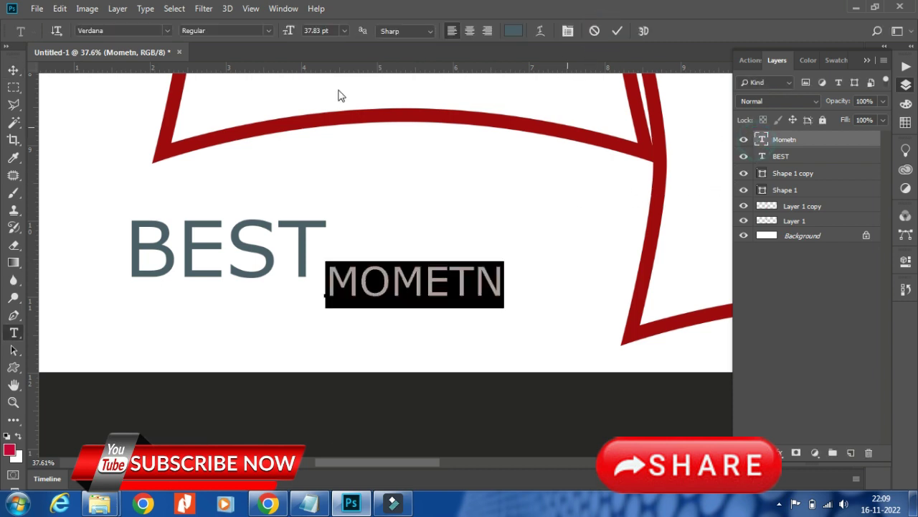
click(169, 31)
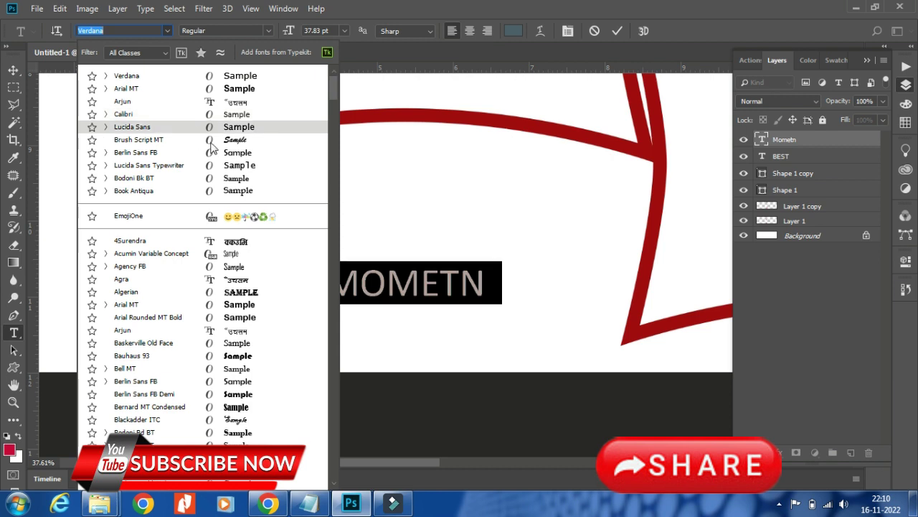
click(210, 140)
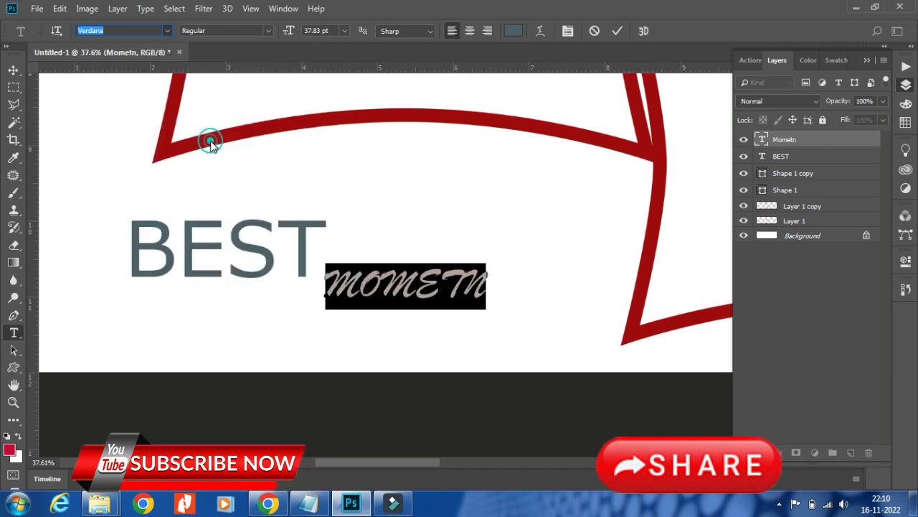
click(619, 31)
key(v)
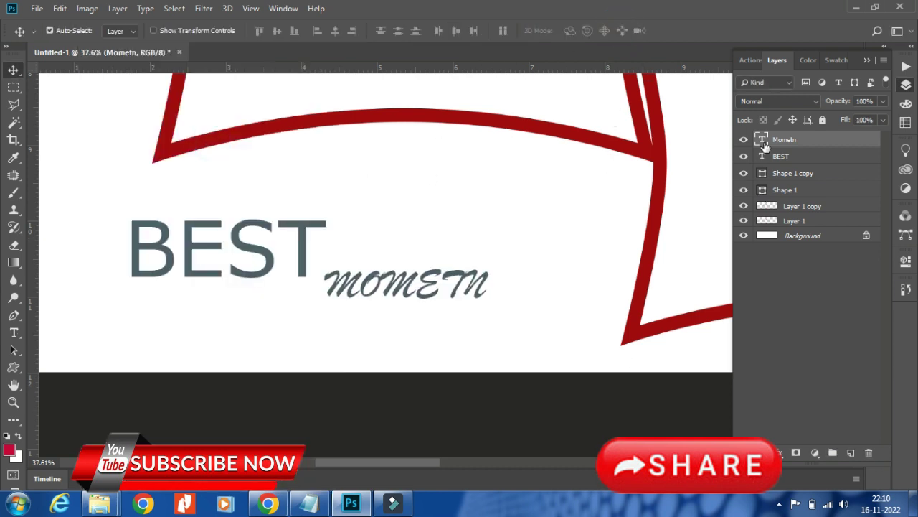
Turn off All Caps so it reads Mometn, and move it onto BEST's baseline.
double_click(762, 139)
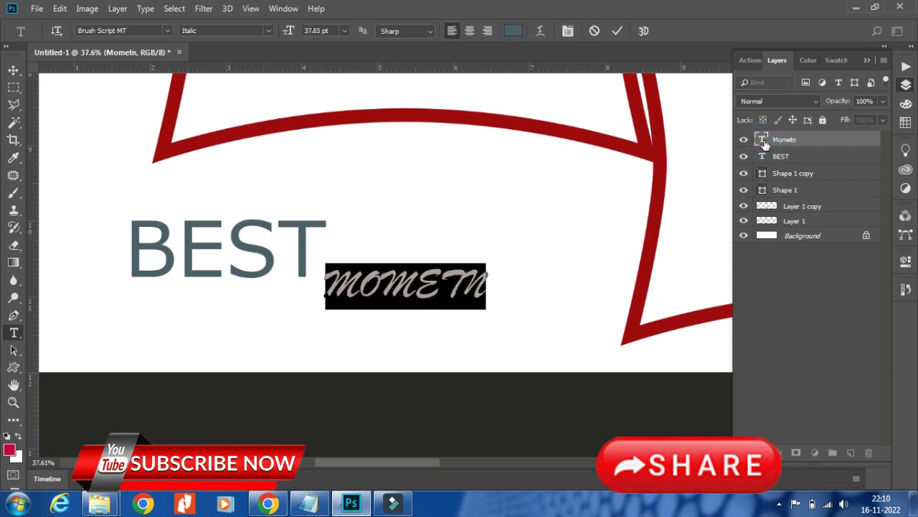
key(ctrl+t)
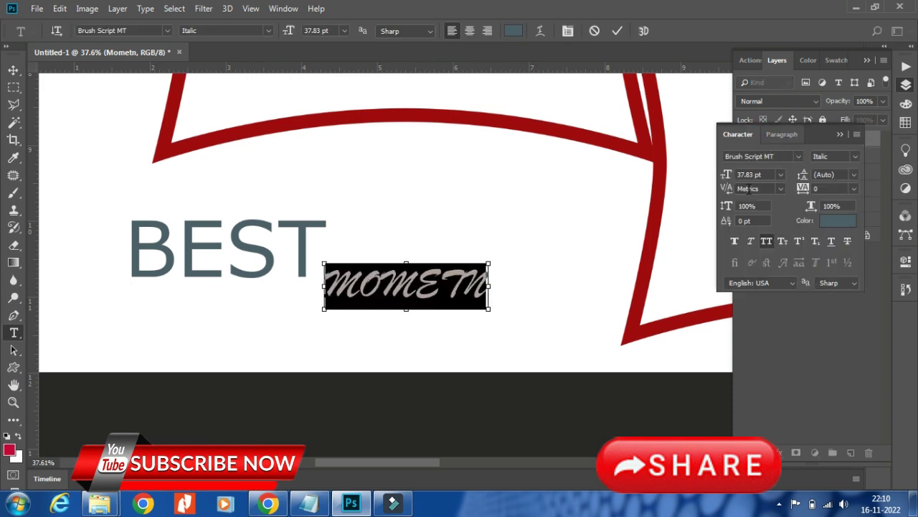
click(766, 243)
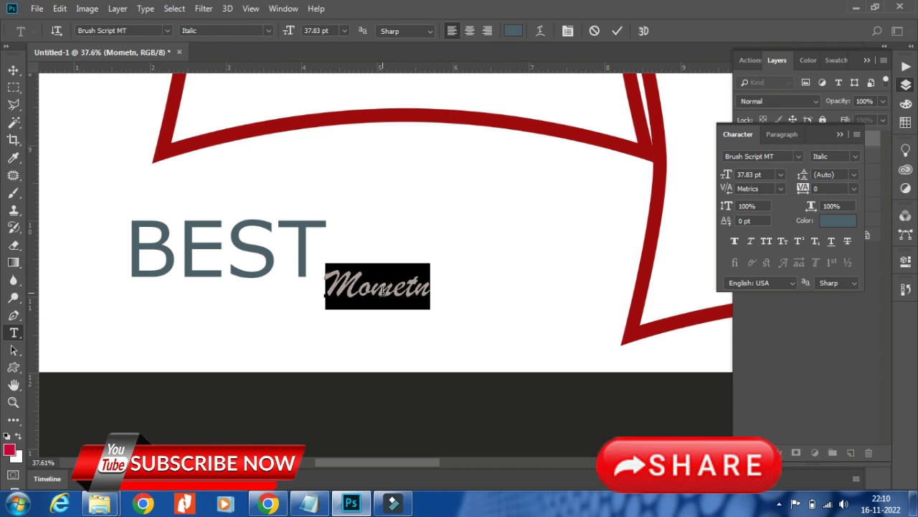
click(384, 289)
click(617, 30)
key(v)
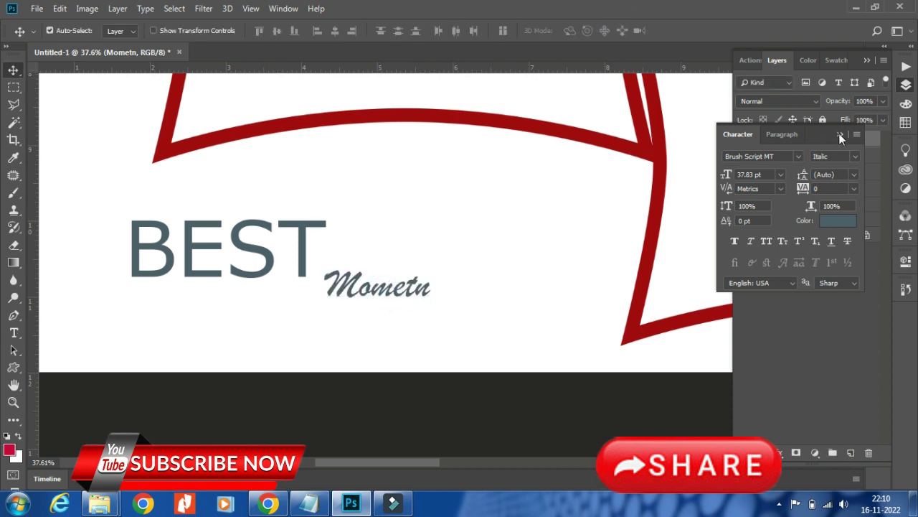
click(841, 135)
drag(380, 290, 376, 259)
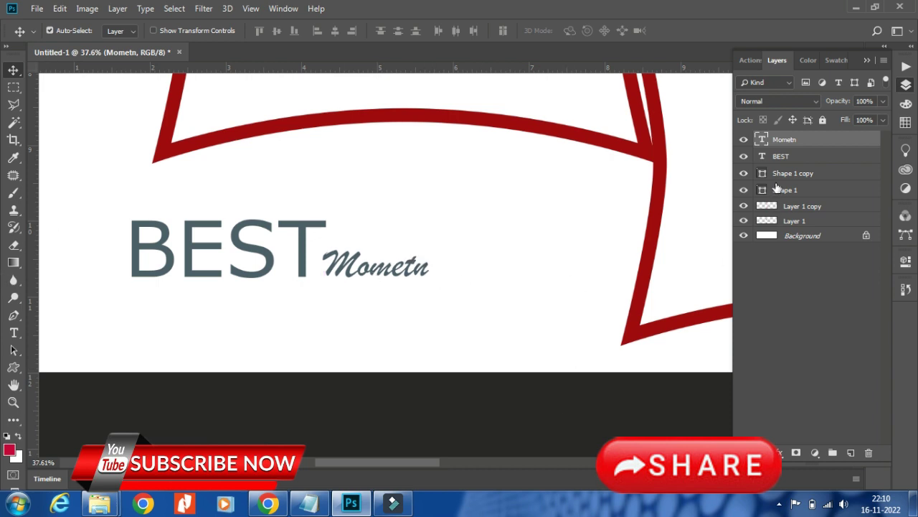
Rasterize the Shape 1 and Shape 1 copy frame layers together.
click(786, 158)
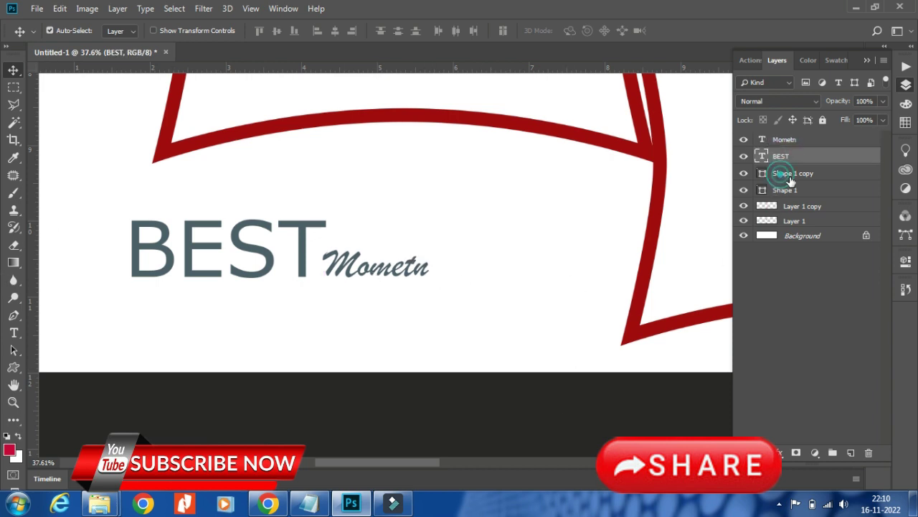
click(786, 174)
shift+click(798, 190)
right_click(835, 180)
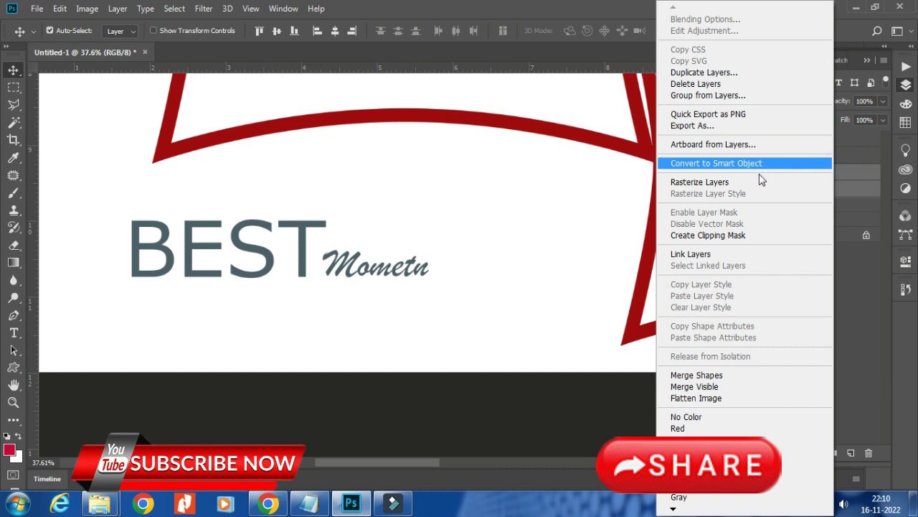
click(771, 181)
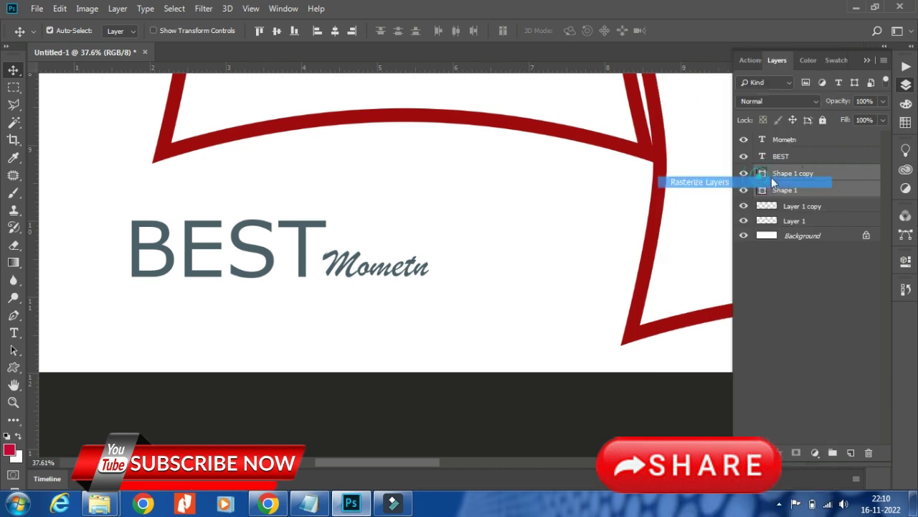
click(800, 141)
click(803, 156)
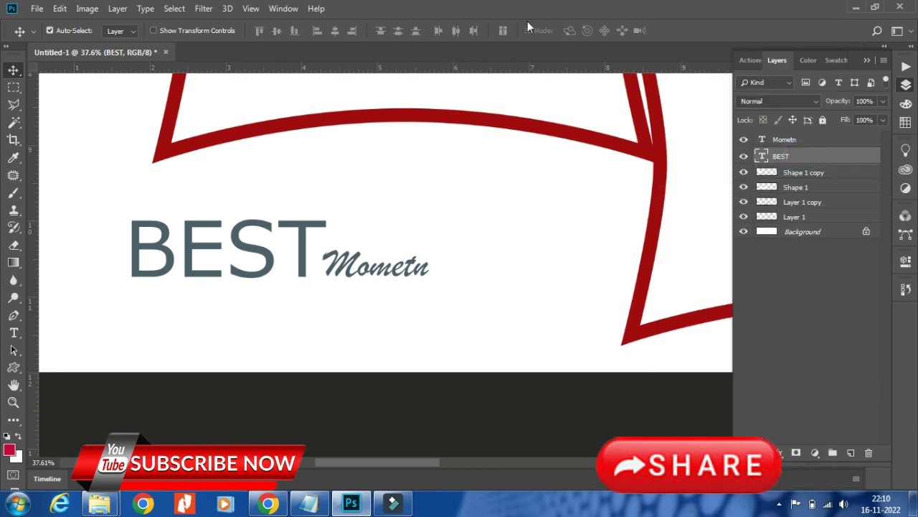
Give BEST a Drop Shadow and a dark maroon #60071c Color Overlay.
click(764, 156)
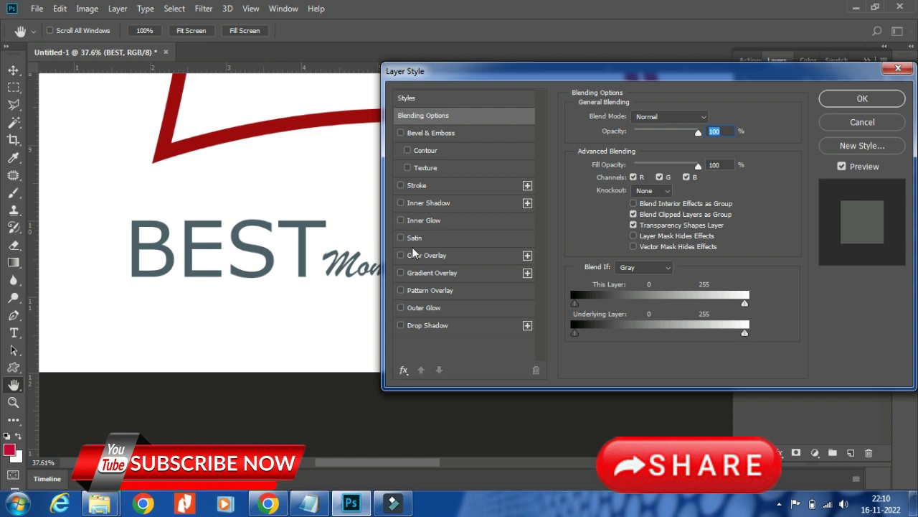
click(429, 326)
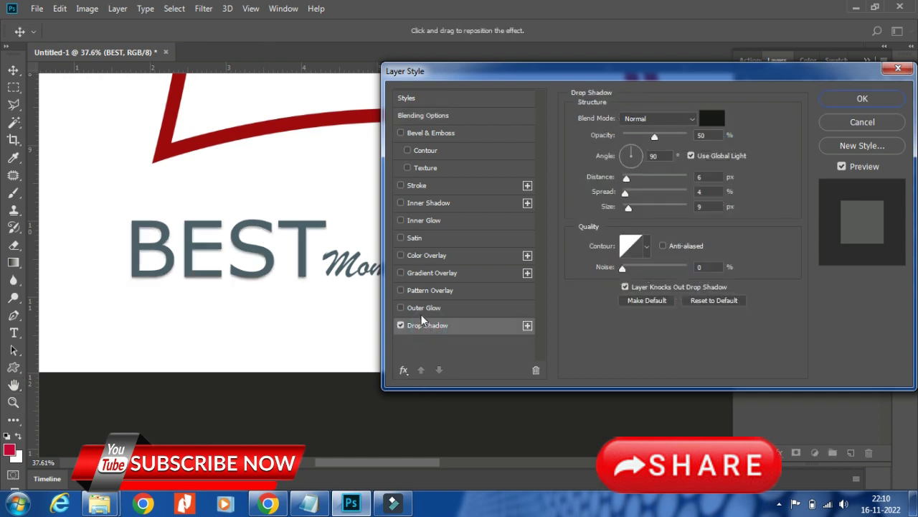
click(413, 310)
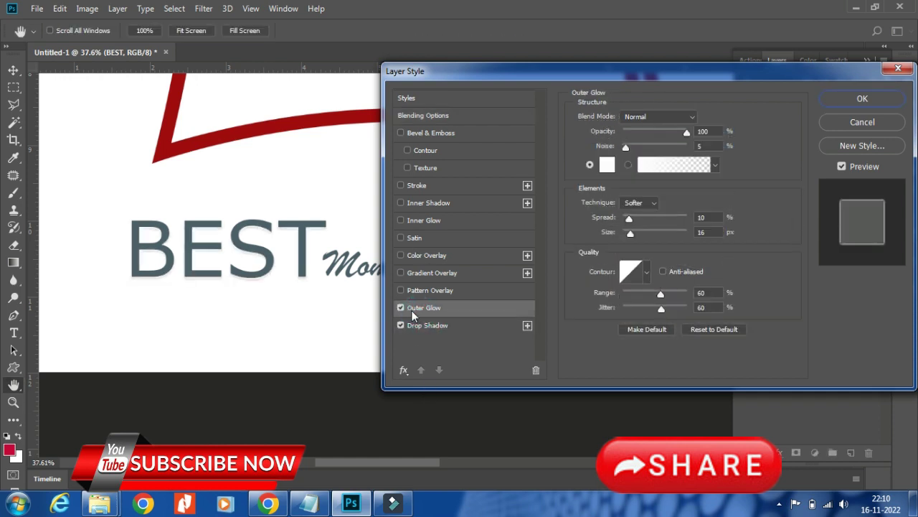
click(401, 308)
click(427, 254)
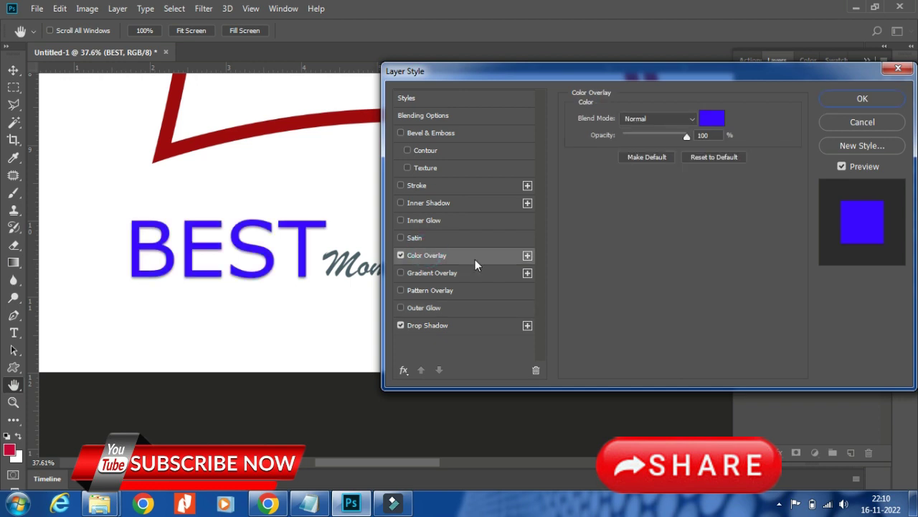
click(708, 126)
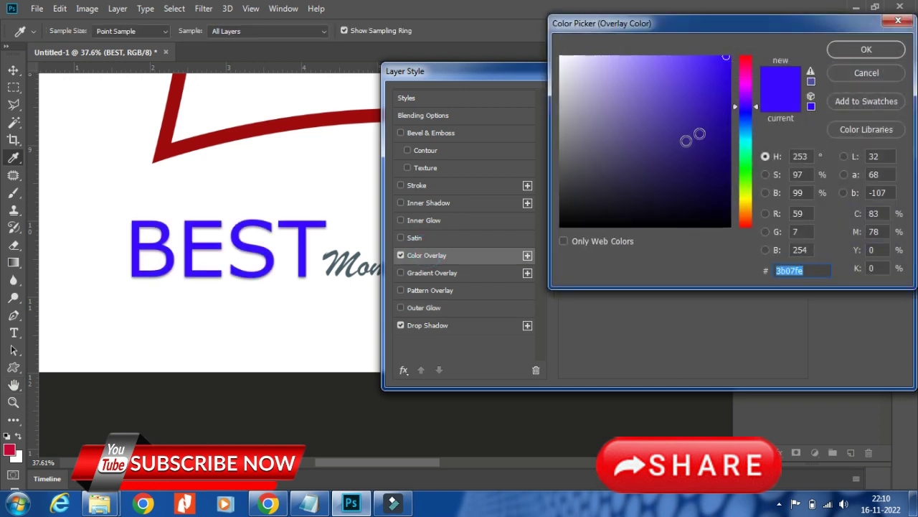
click(745, 63)
drag(719, 96, 723, 163)
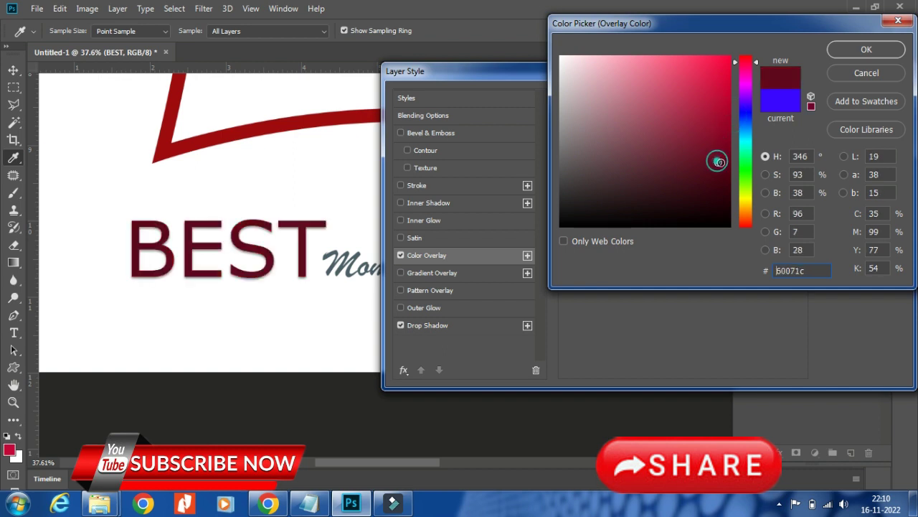
click(838, 51)
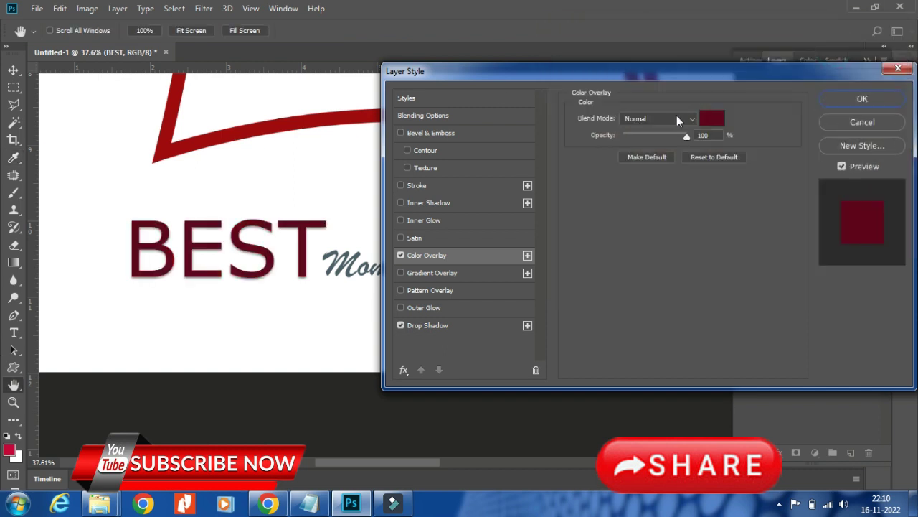
click(827, 99)
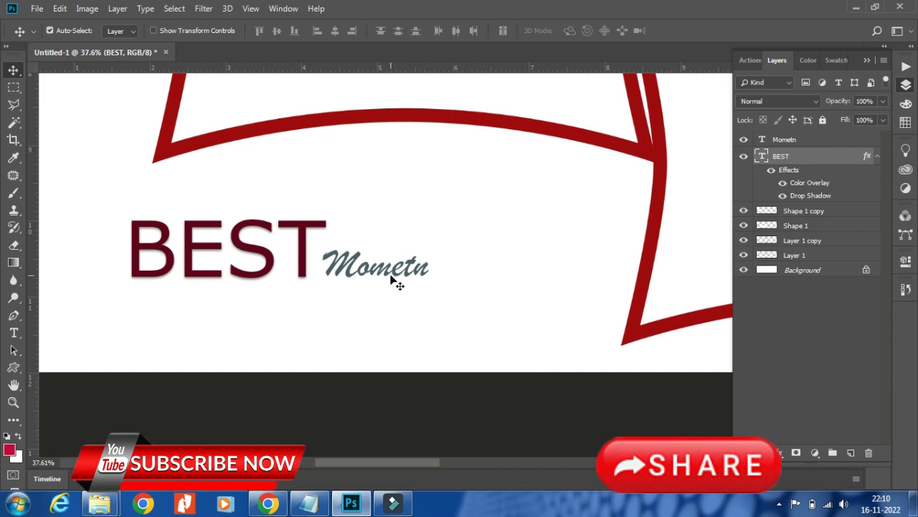
Recolour the Mometn text to olive #9f9a07.
click(393, 282)
double_click(760, 139)
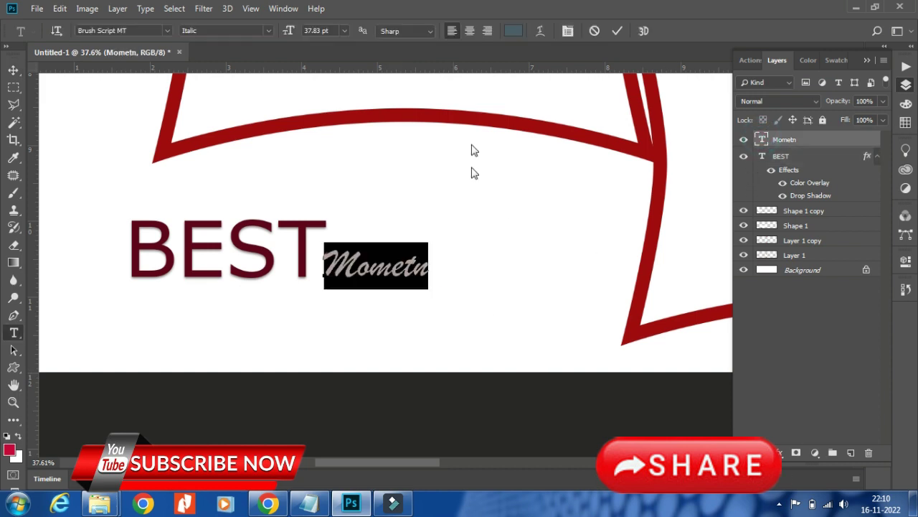
click(513, 30)
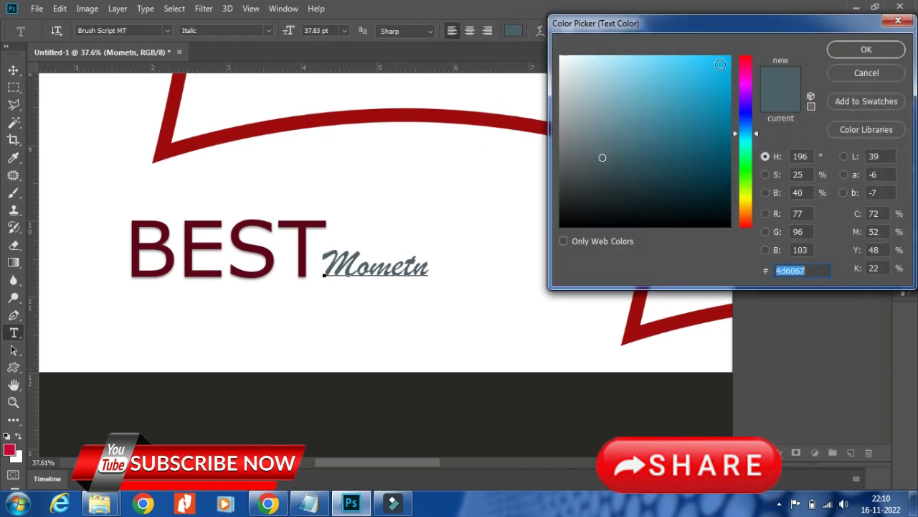
click(721, 64)
click(748, 201)
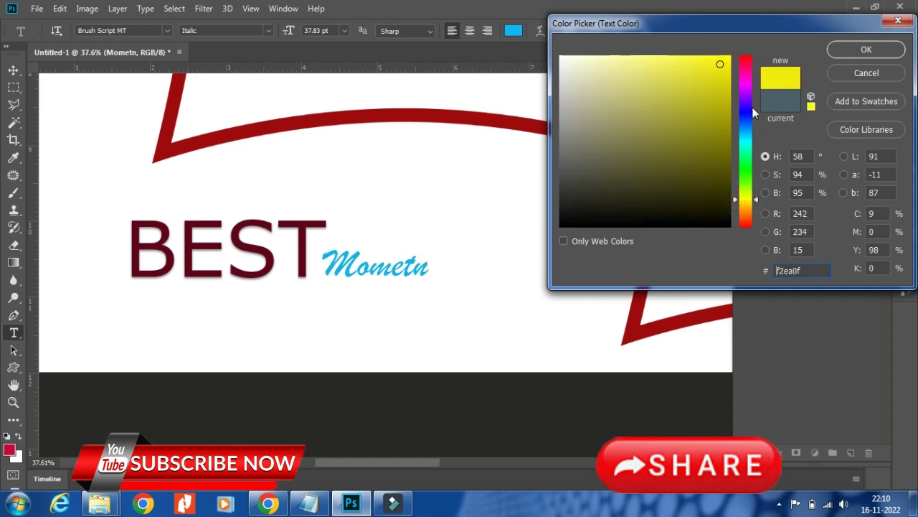
drag(730, 93, 723, 119)
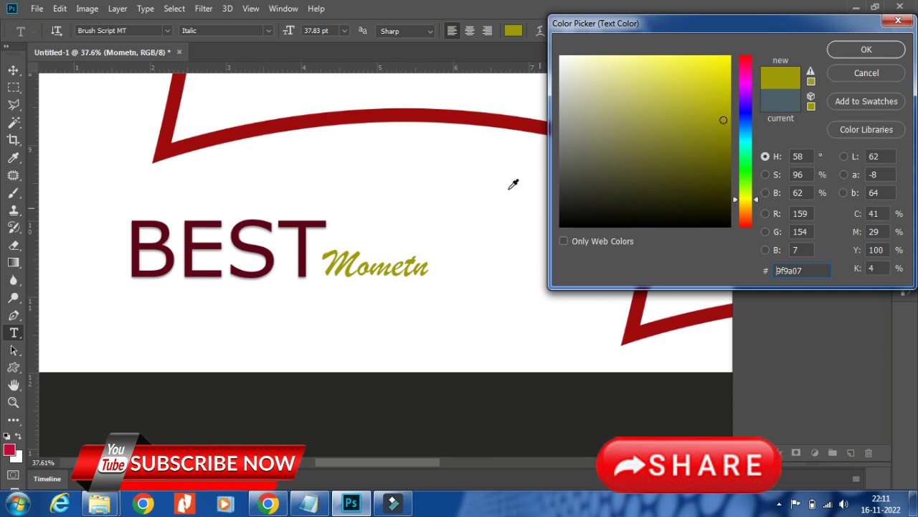
click(853, 52)
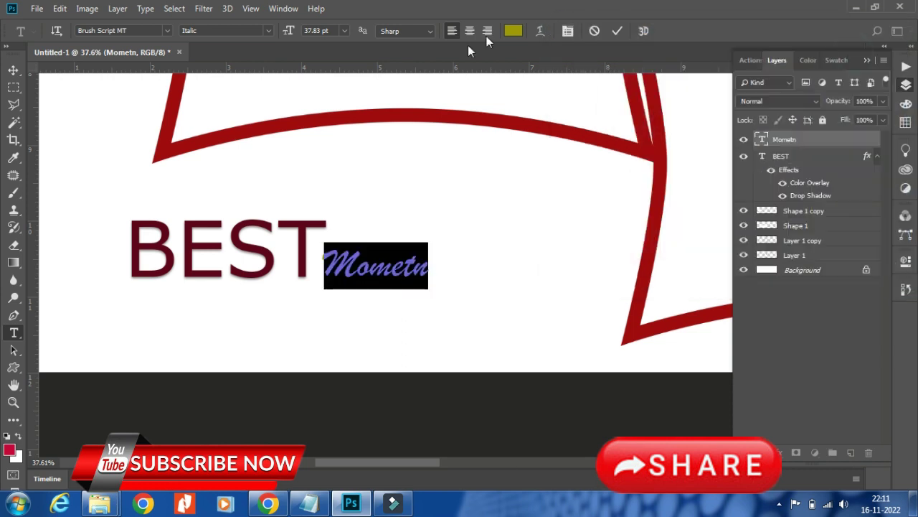
click(612, 29)
scroll(254, 275, up, 1)
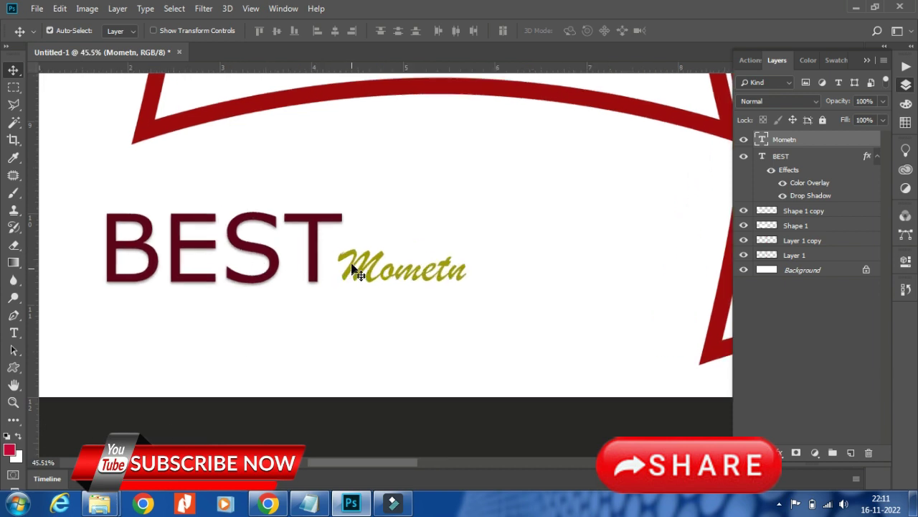
Select the third flower brush preset and add a new Layer 2 for the ornament.
click(13, 192)
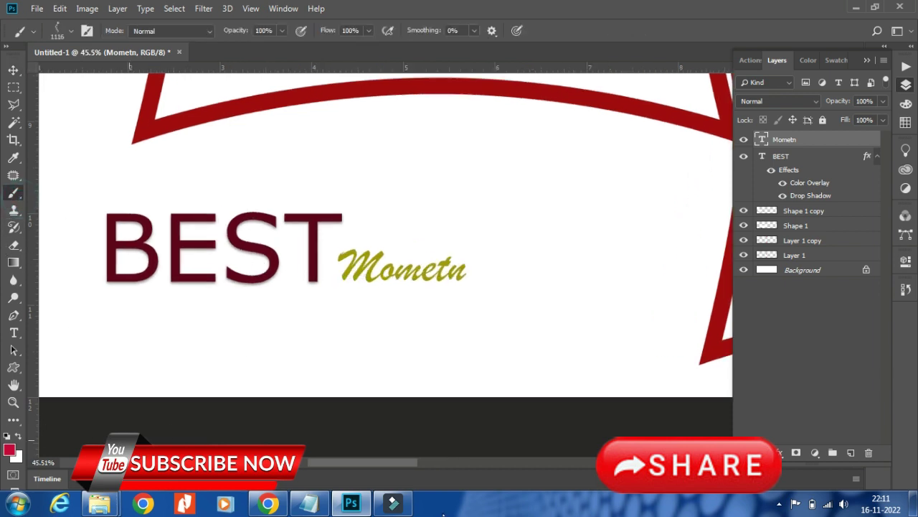
click(70, 31)
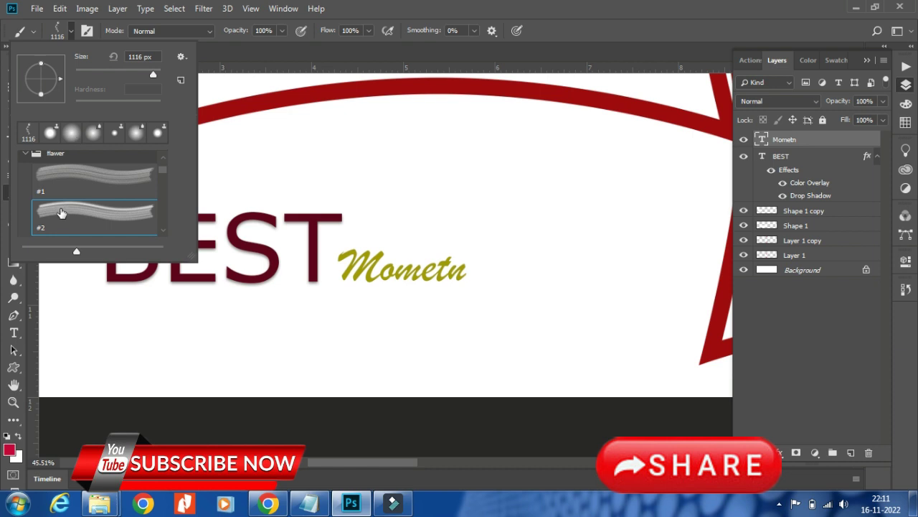
click(62, 174)
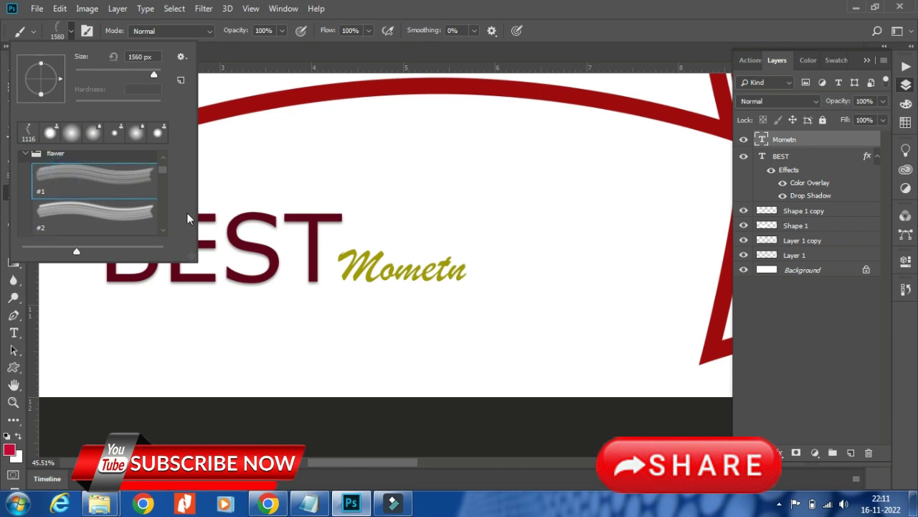
scroll(73, 196, down, 1)
scroll(73, 211, down, 1)
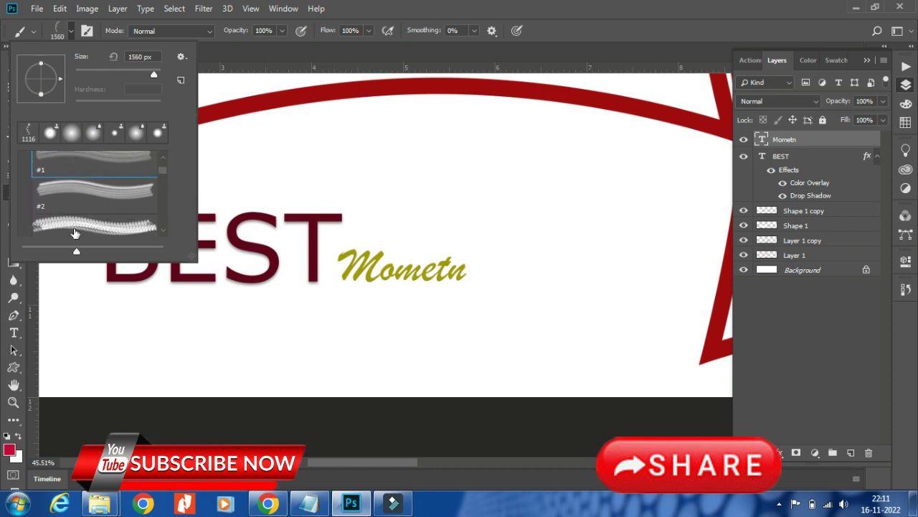
click(75, 231)
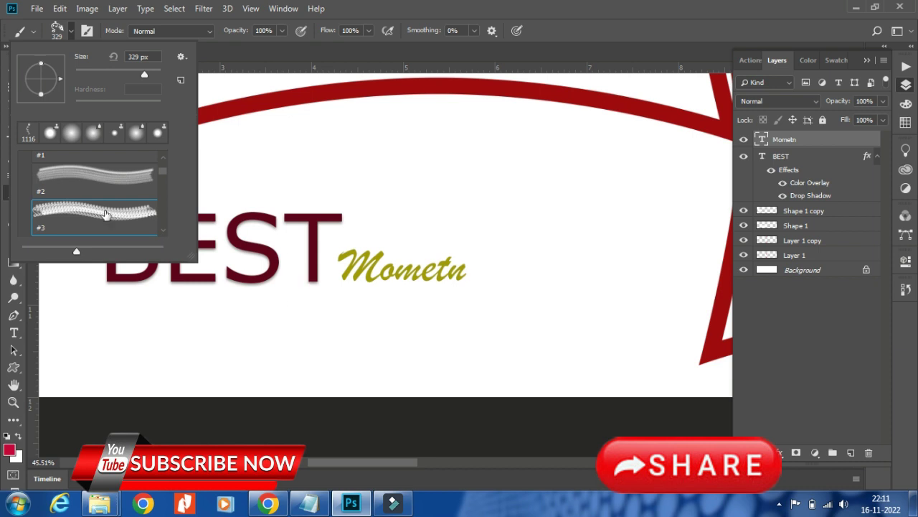
click(851, 457)
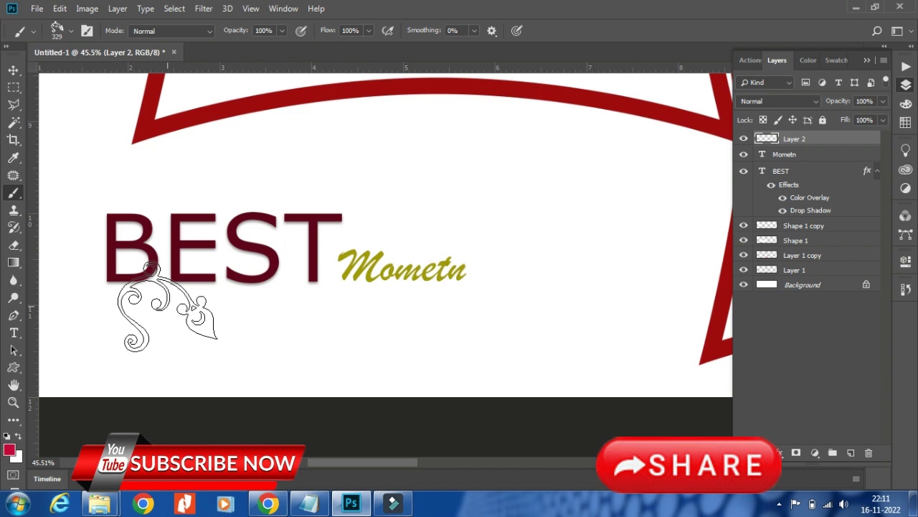
Shrink the brush to 150 px, rotate its angle, and stamp the flourish left of BEST.
key(bracketleft)
key(bracketleft)
key(bracketleft)
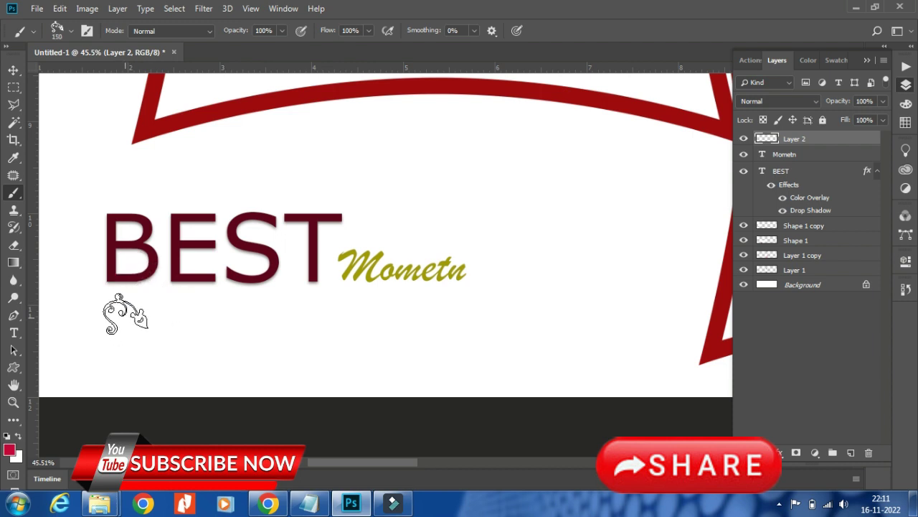
click(71, 31)
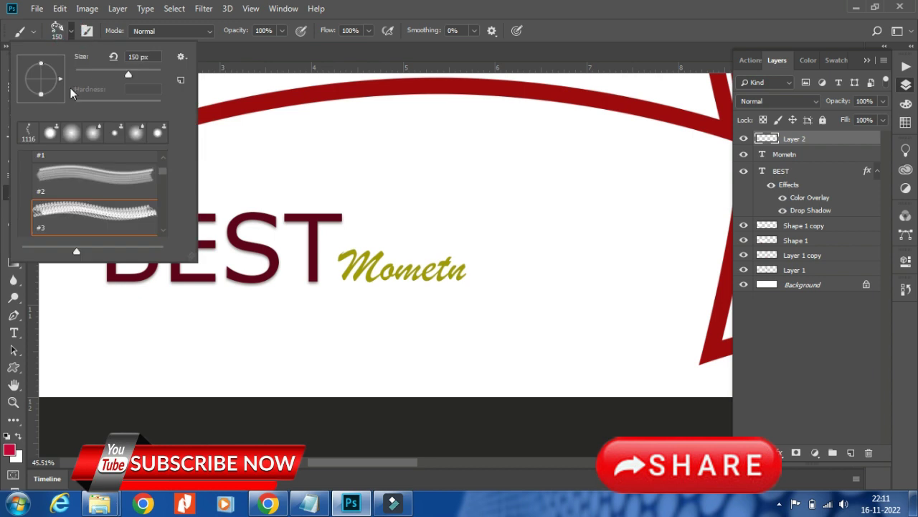
drag(53, 69, 51, 65)
drag(47, 64, 36, 65)
click(96, 289)
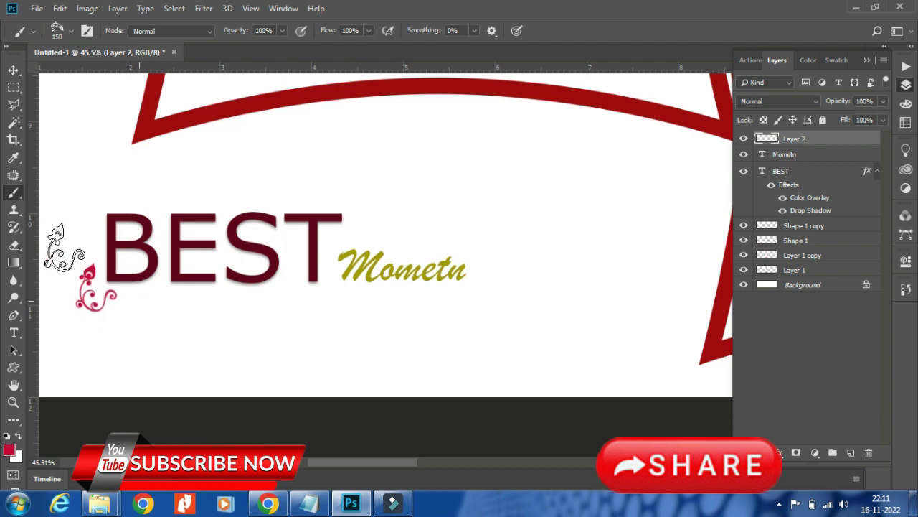
click(14, 70)
Zoom in on the flourish and give Layer 2 a dark red Color Overlay.
scroll(67, 318, up, 1)
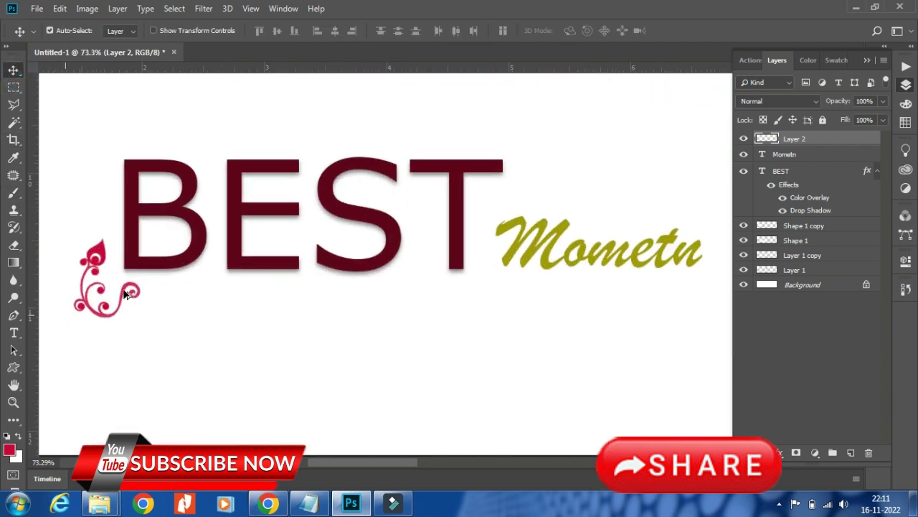
scroll(127, 242, up, 1)
scroll(127, 244, up, 1)
scroll(179, 287, up, 1)
scroll(226, 305, up, 4)
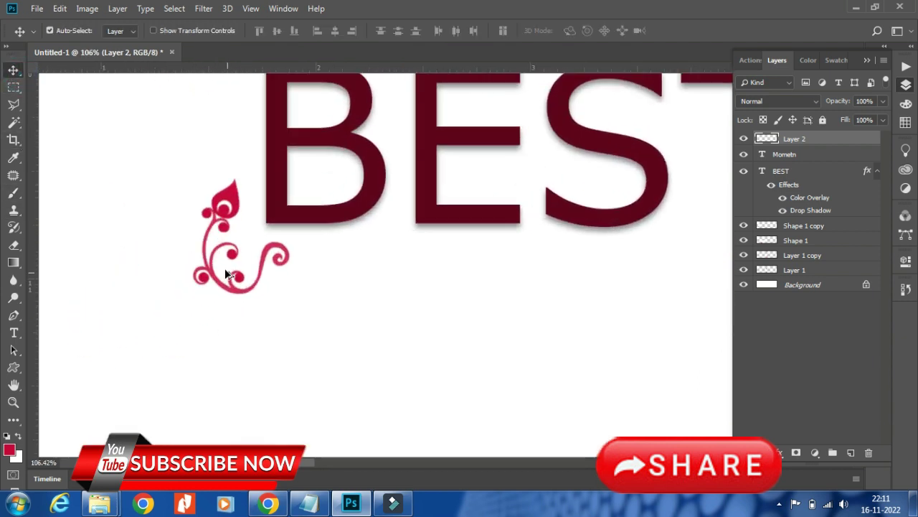
scroll(226, 305, up, 2)
mouse_move(239, 282)
mouse_down()
mouse_move(204, 237)
mouse_move(211, 172)
mouse_up()
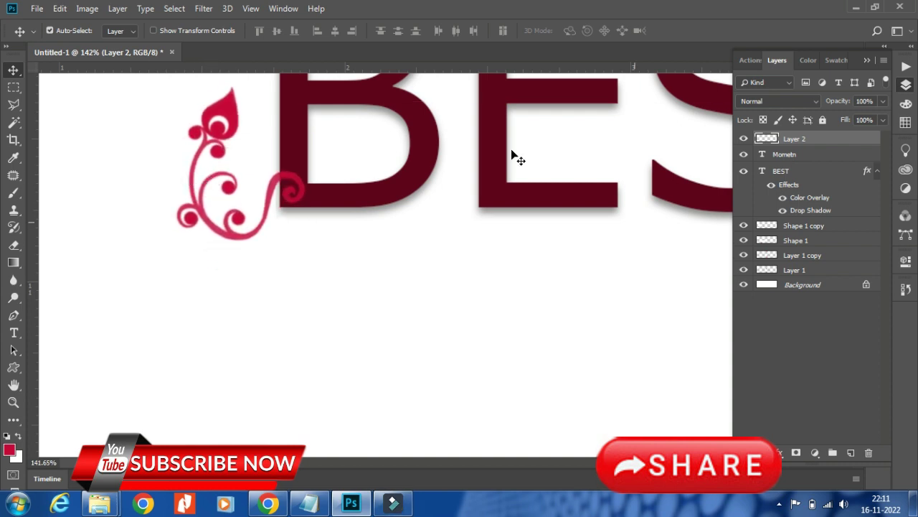
double_click(828, 138)
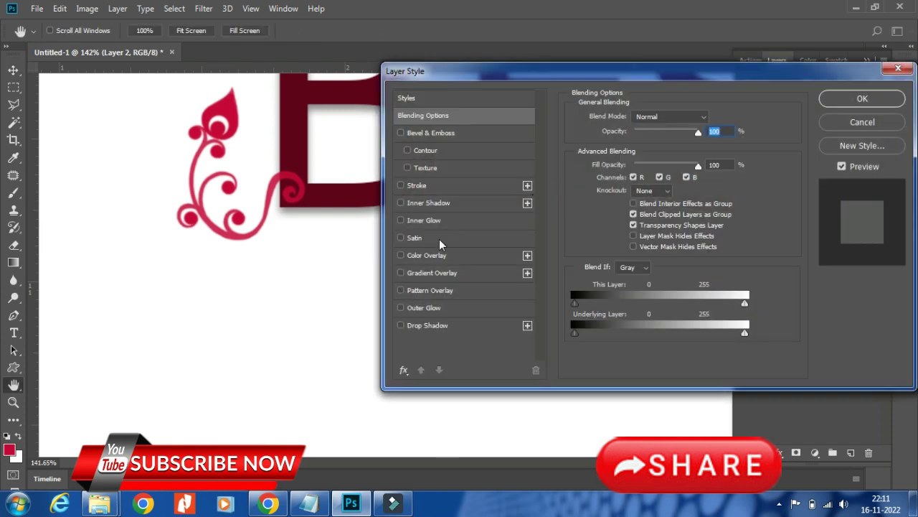
click(430, 255)
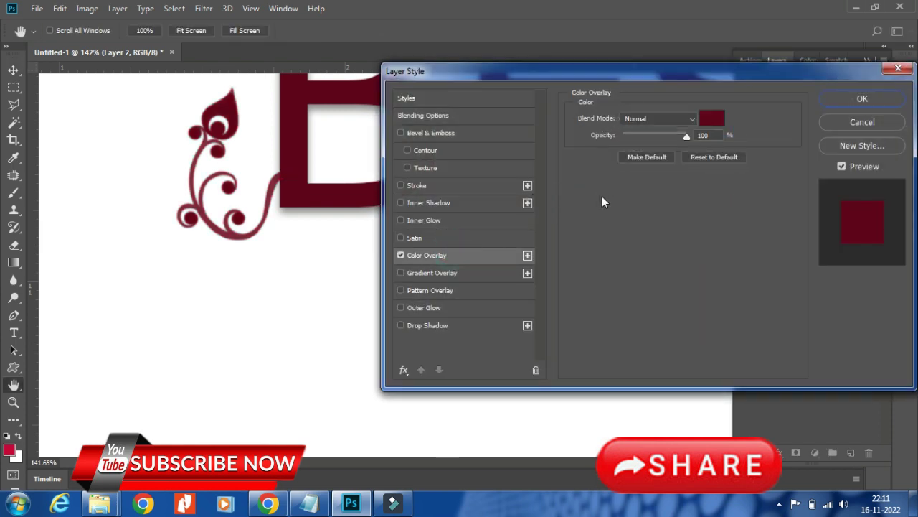
click(862, 97)
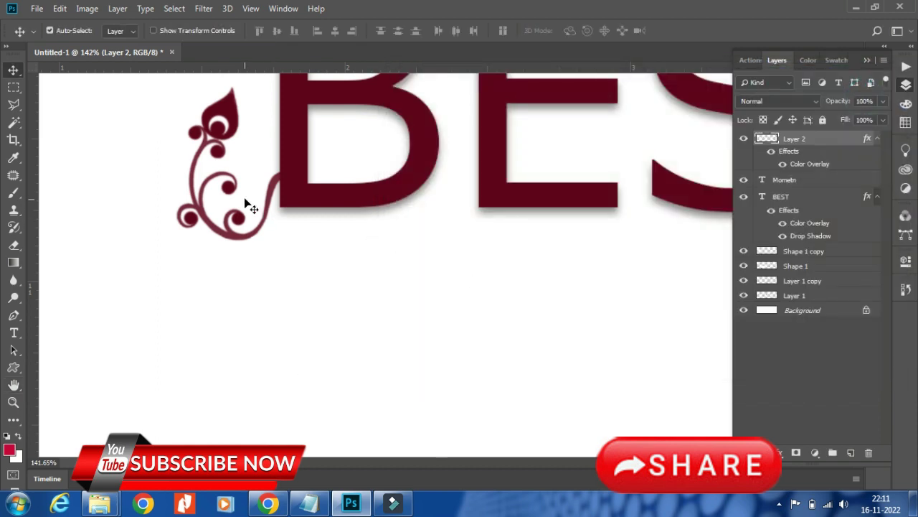
Enlarge the flourish to about 126% and nudge it slightly left.
key(ctrl+t)
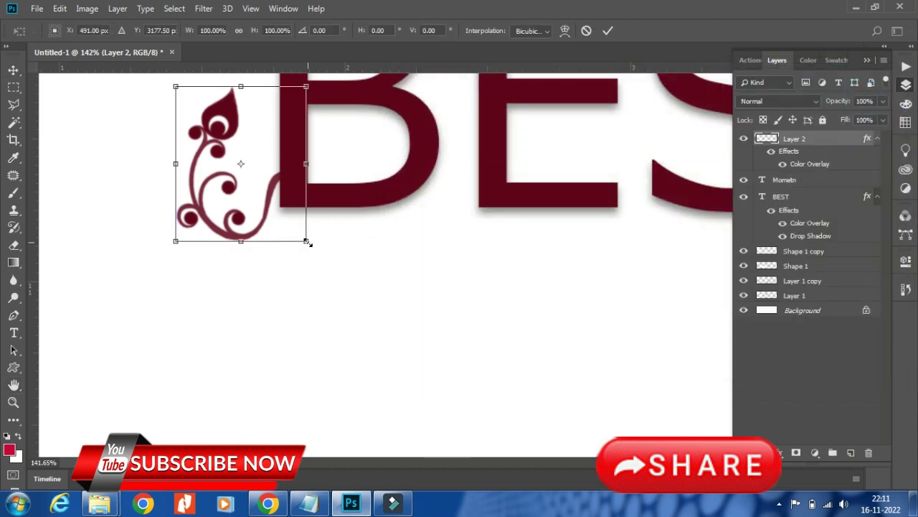
drag(307, 242, 323, 262)
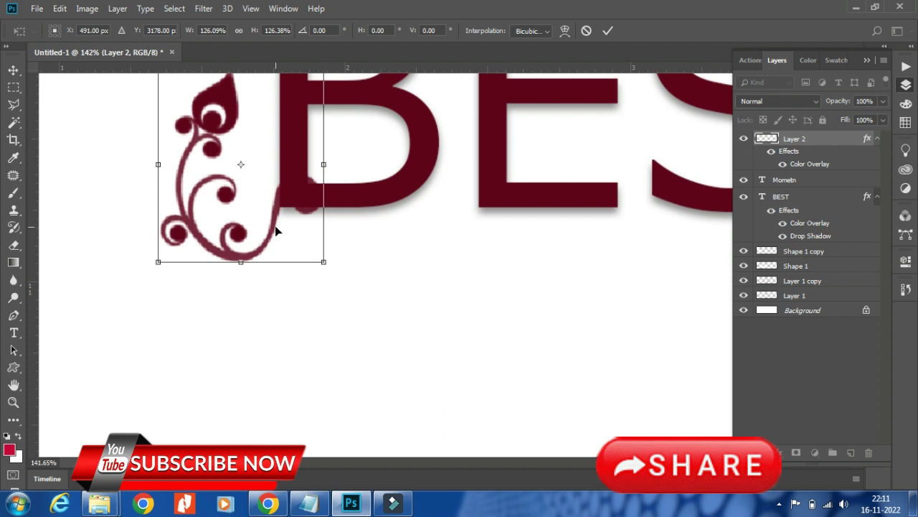
drag(275, 230, 268, 230)
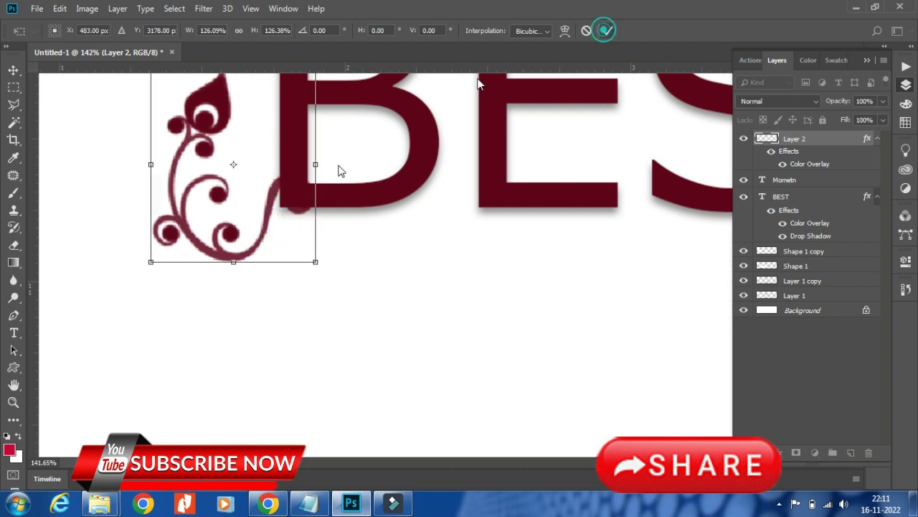
click(605, 30)
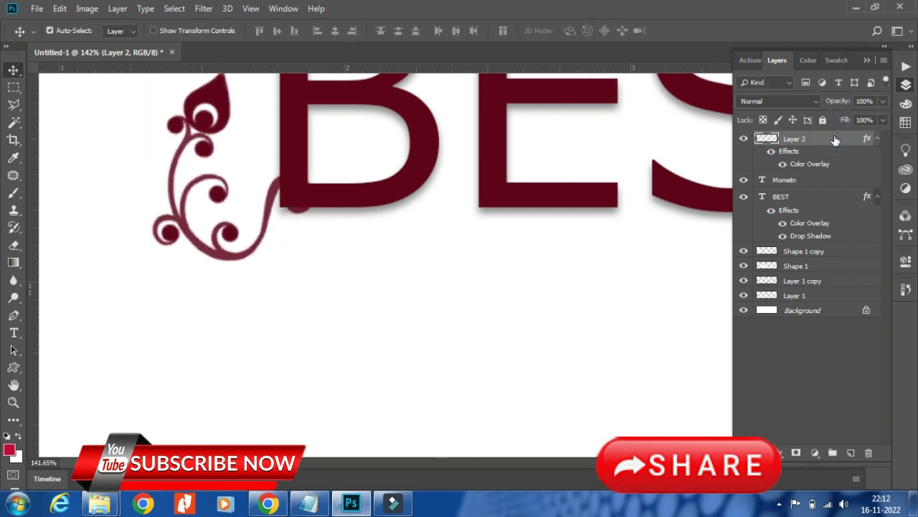
Add a Drop Shadow to the flourish layer.
double_click(837, 141)
click(418, 325)
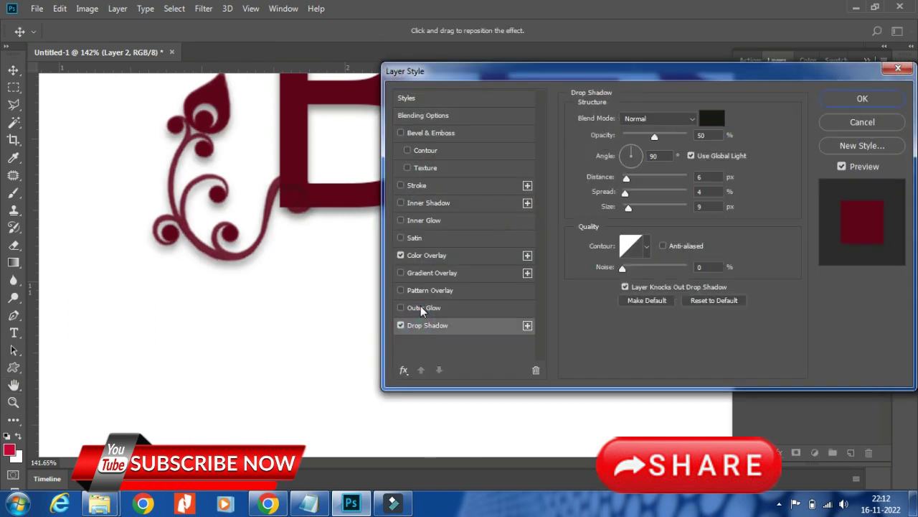
click(836, 104)
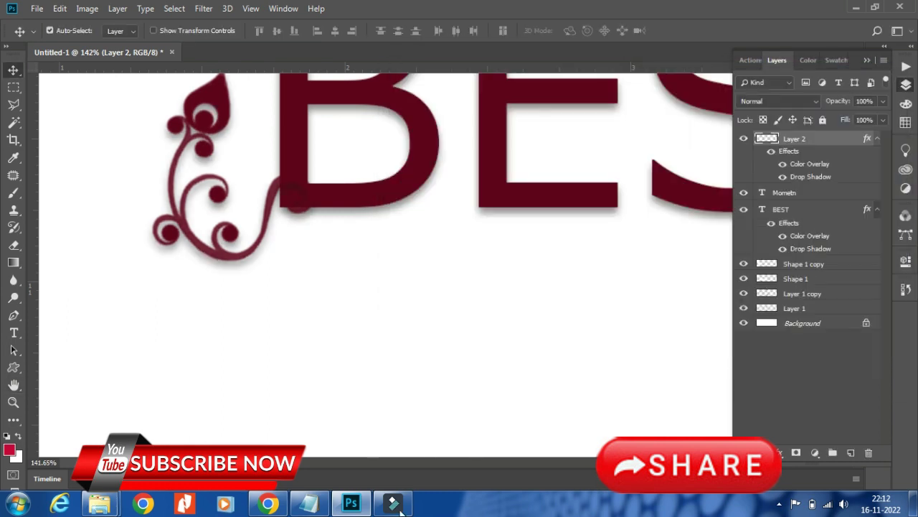
scroll(212, 235, down, 1)
Duplicate the flourish above BEST and rotate the copy sideways.
scroll(211, 236, down, 3)
scroll(211, 235, down, 1)
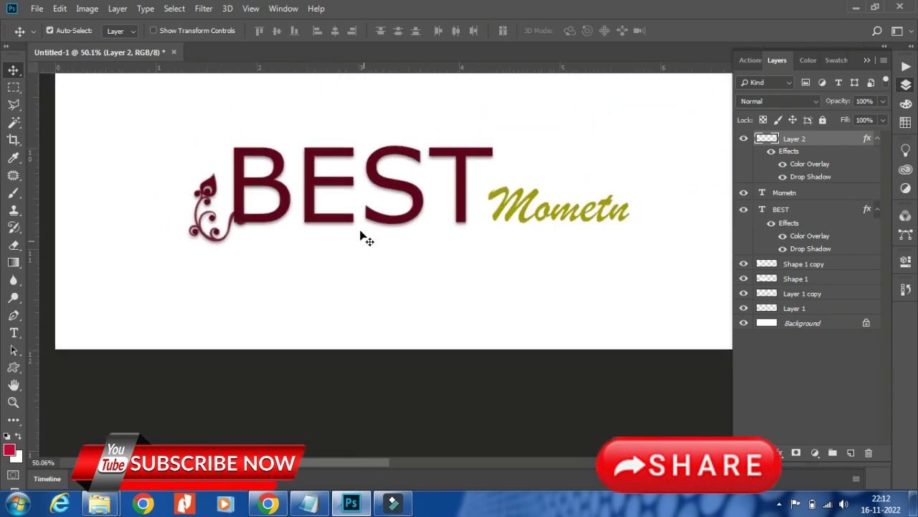
mouse_move(197, 226)
mouse_down()
mouse_move(188, 265)
mouse_move(502, 133)
mouse_up()
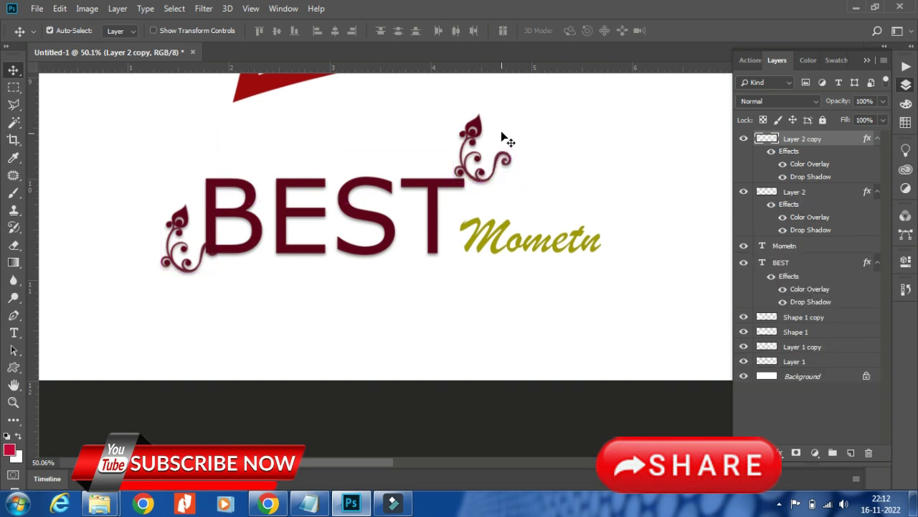
key(ctrl+t)
mouse_move(525, 117)
mouse_down()
mouse_move(547, 201)
mouse_move(465, 164)
mouse_up()
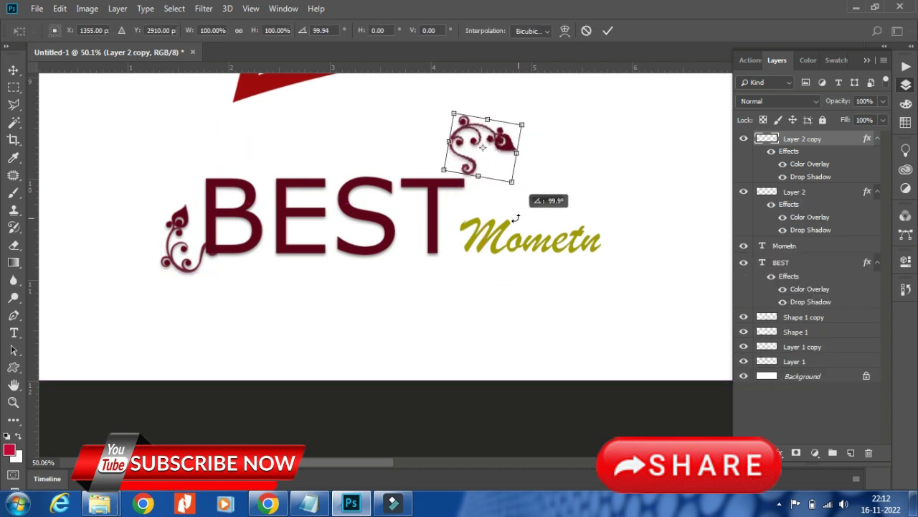
click(613, 32)
Move the rotated flourish copy down onto the top of BEST's T.
scroll(467, 176, up, 2)
scroll(470, 168, up, 3)
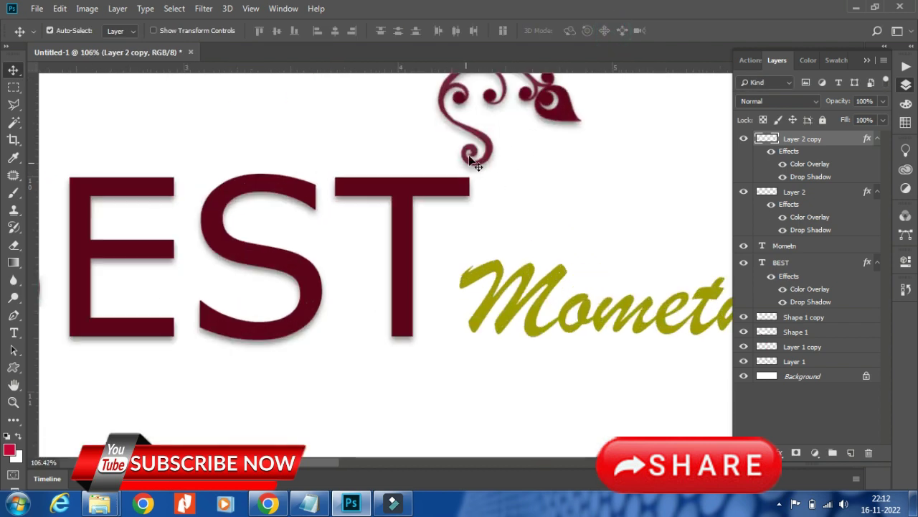
drag(470, 160, 461, 193)
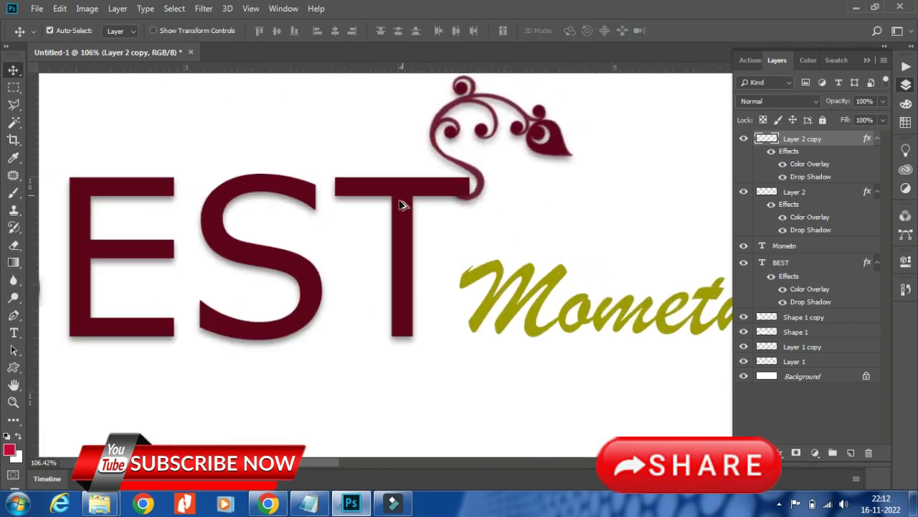
scroll(401, 204, down, 3)
scroll(402, 205, down, 2)
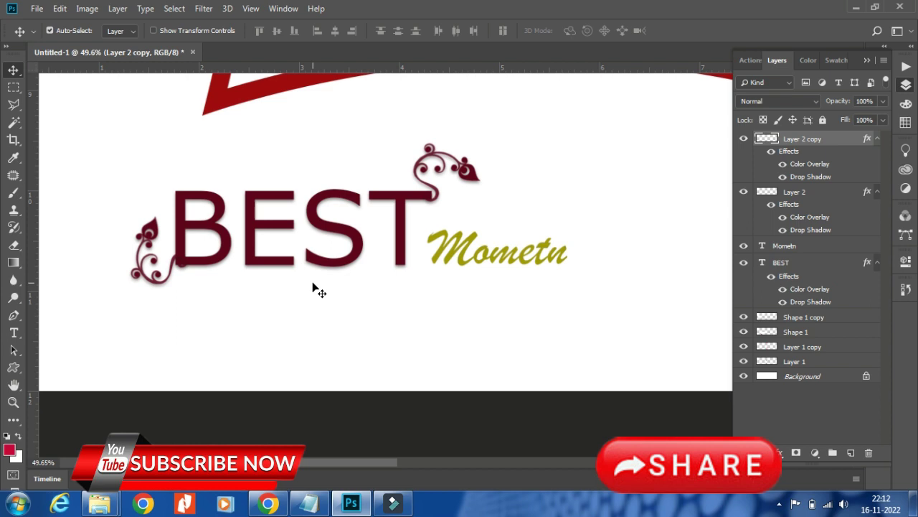
scroll(394, 250, down, 2)
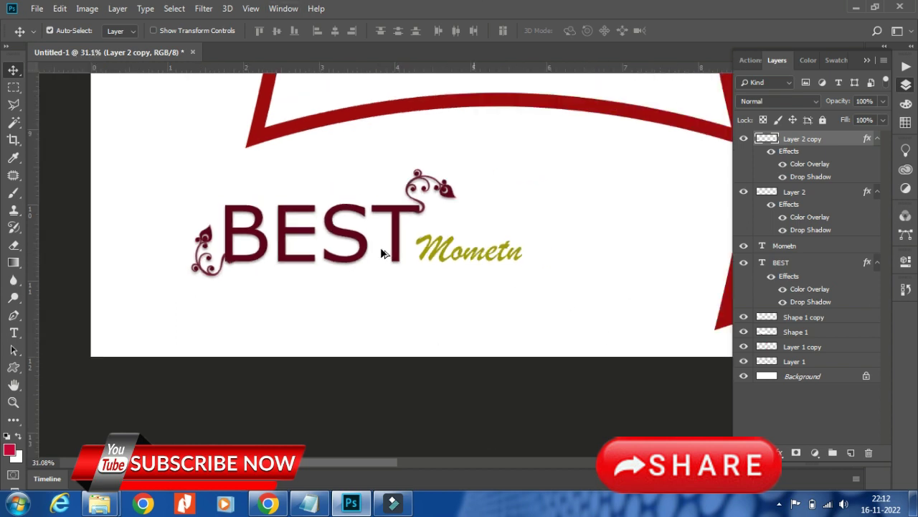
scroll(385, 254, down, 2)
scroll(383, 253, down, 2)
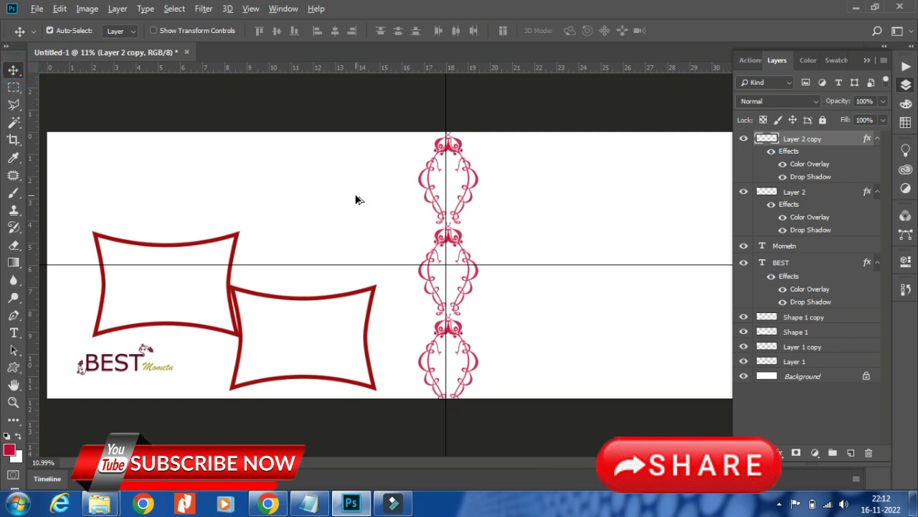
On a new layer, draw a circular elliptical selection above the red frames.
scroll(356, 200, down, 1)
click(867, 60)
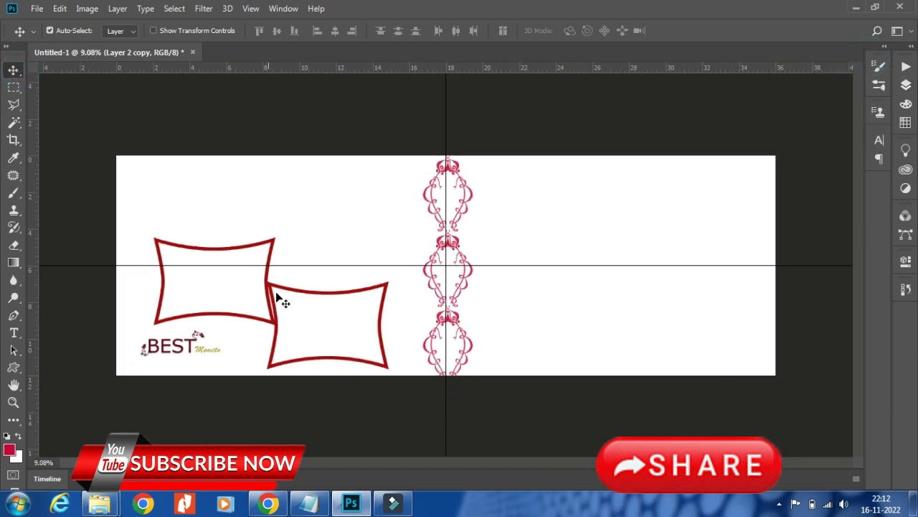
click(14, 87)
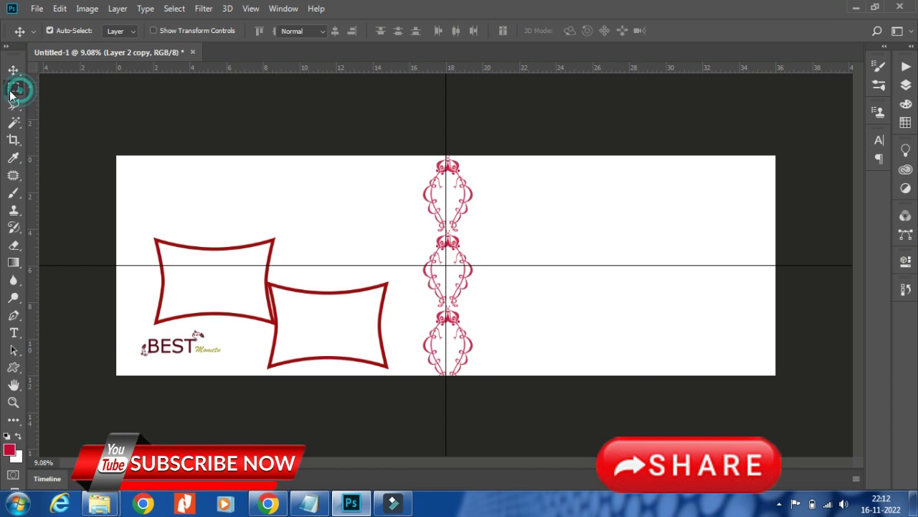
click(41, 97)
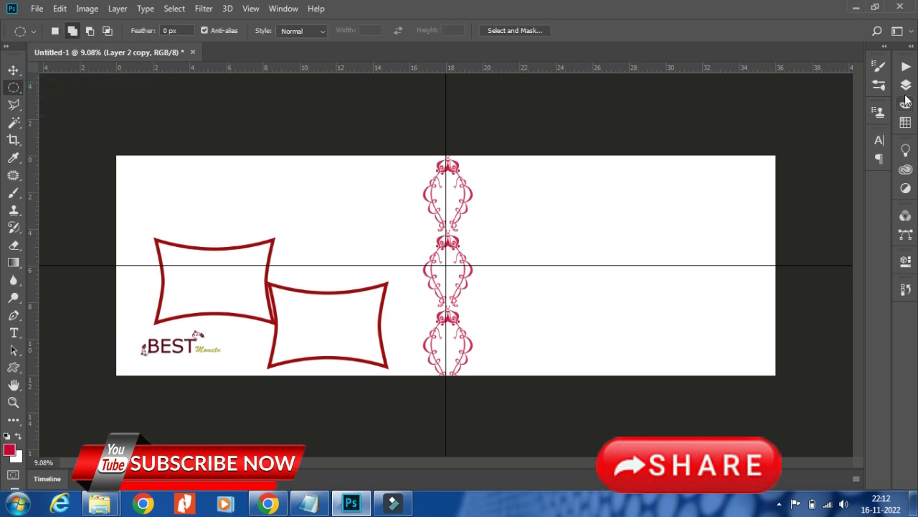
click(906, 84)
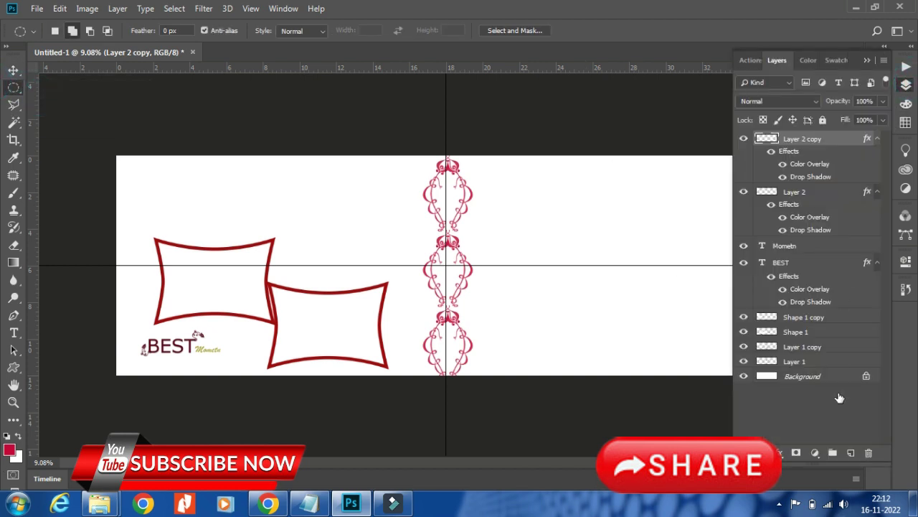
click(851, 453)
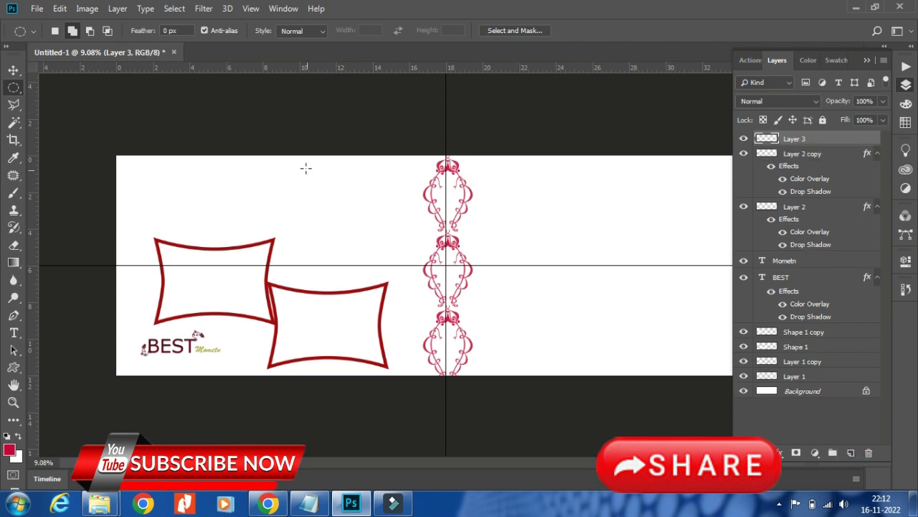
drag(284, 143, 394, 244)
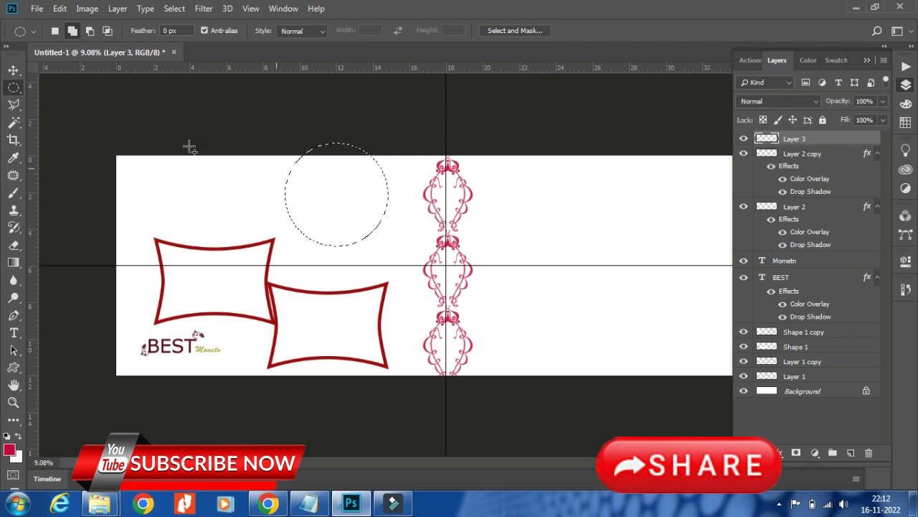
Fill the circle with pink #fb668c, deselect it, and zoom out.
click(13, 72)
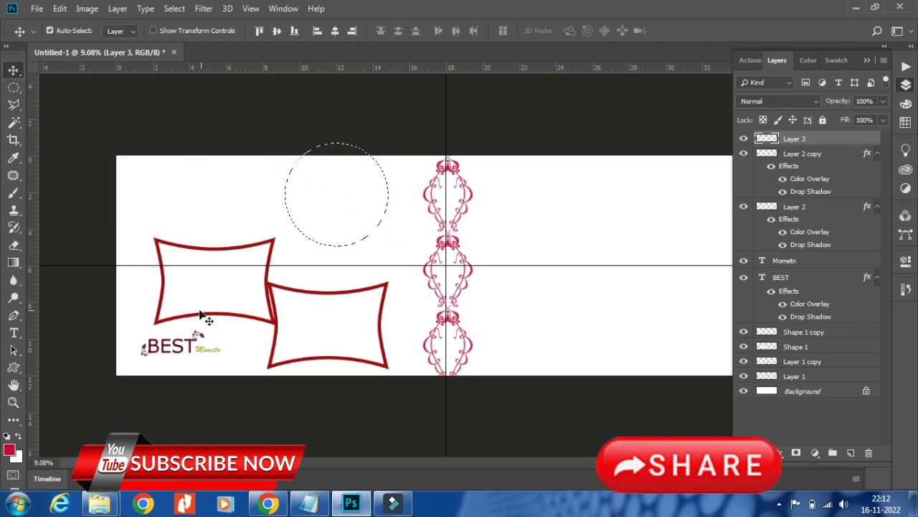
click(10, 450)
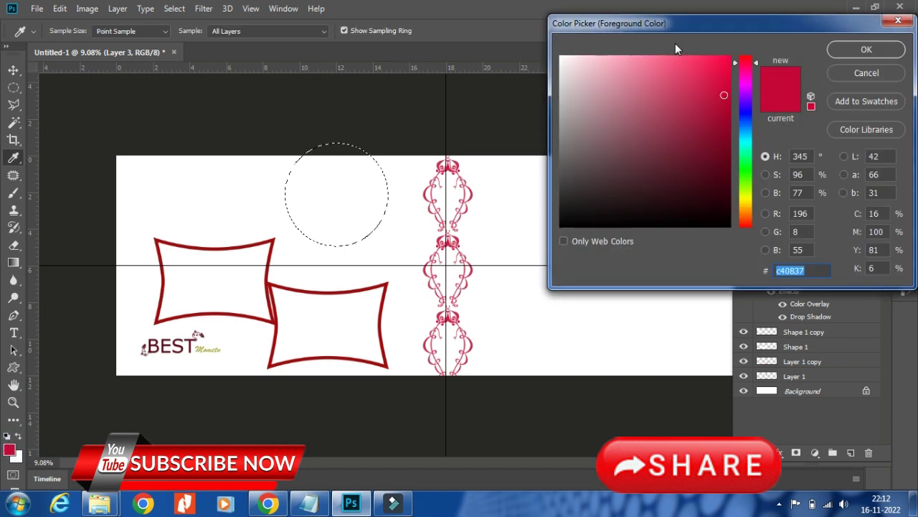
click(661, 58)
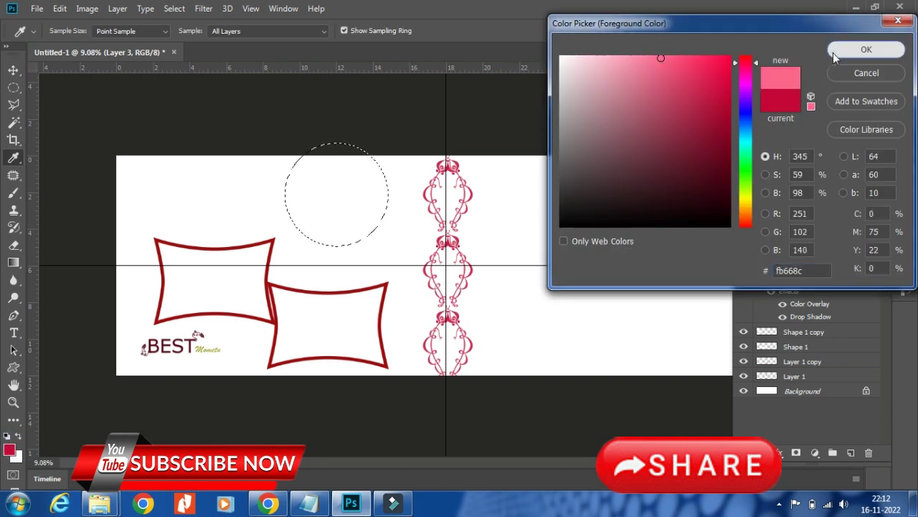
click(833, 52)
key(alt+BackSpace)
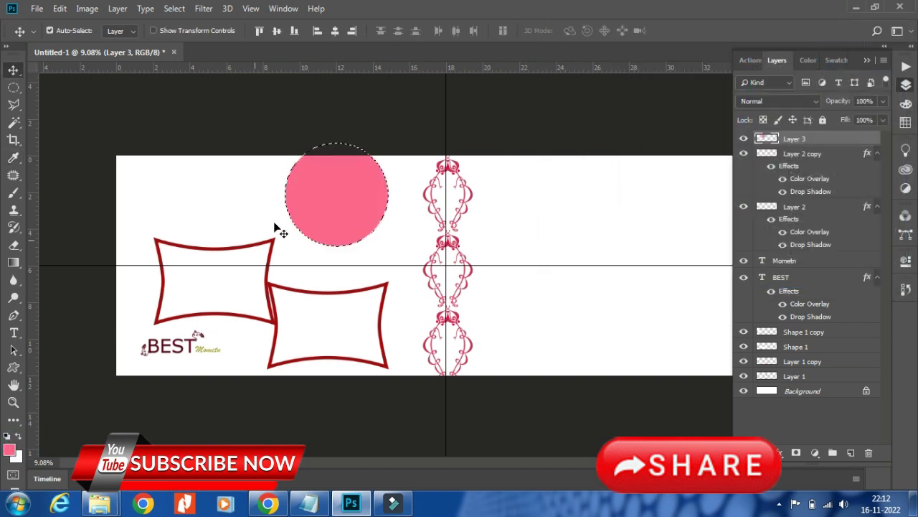
key(ctrl+d)
key(ctrl+minus)
key(ctrl+minus)
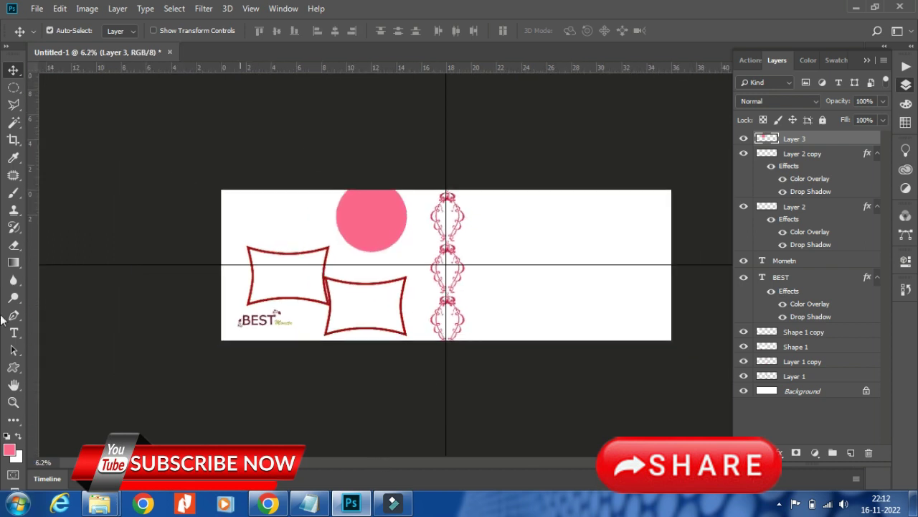
Drag a pink-brown preset gradient diagonally across Layer 1, top-left to bottom-right.
click(574, 292)
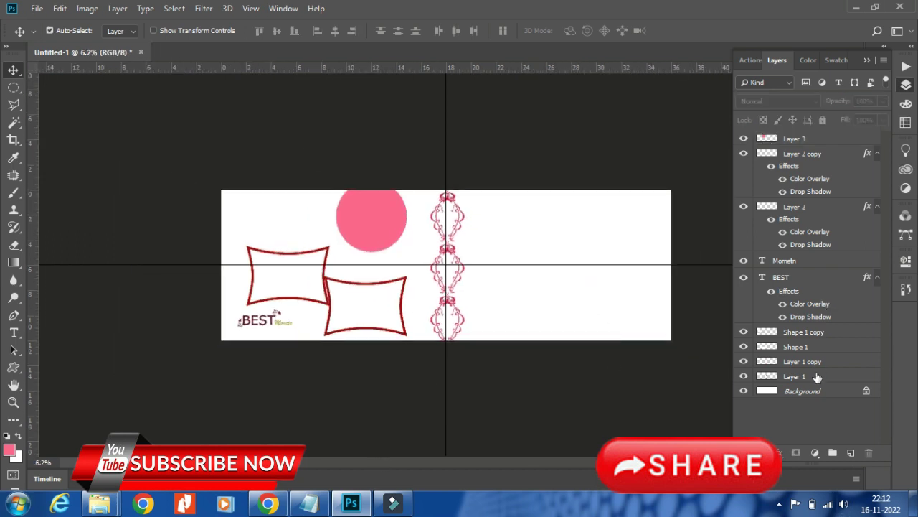
click(817, 376)
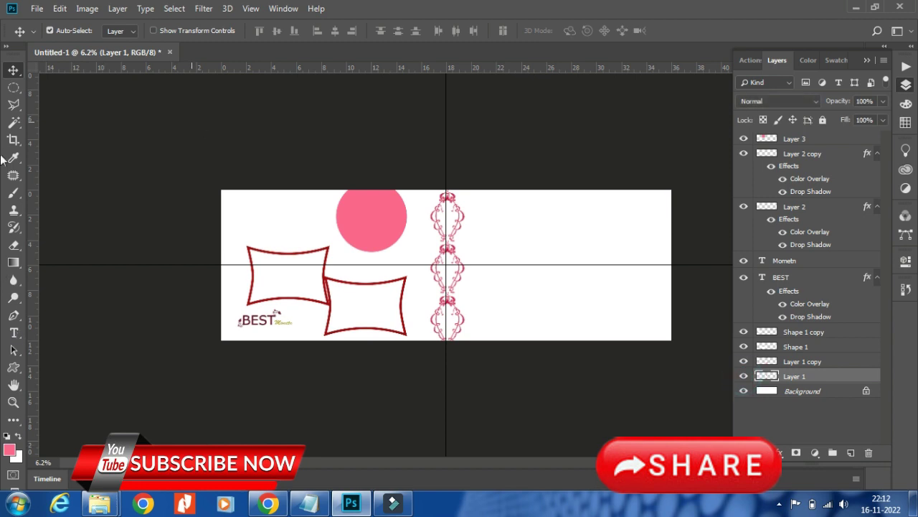
click(13, 262)
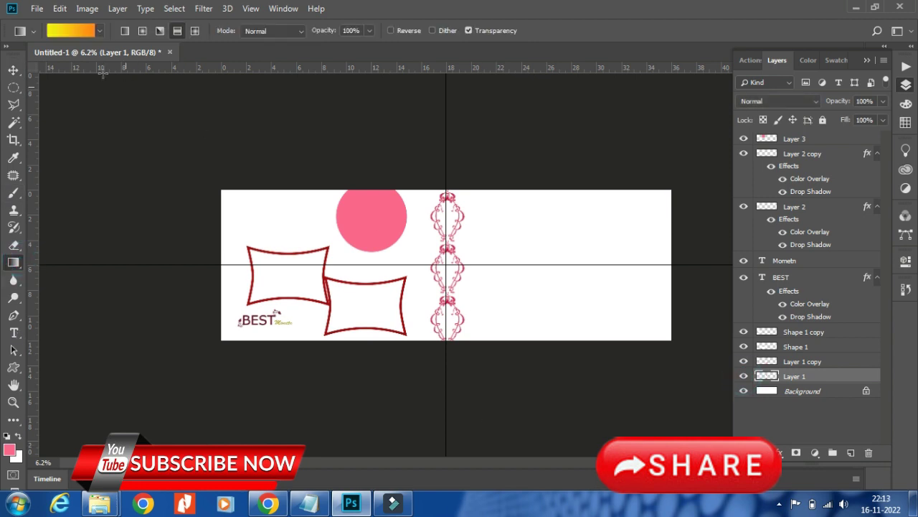
click(74, 31)
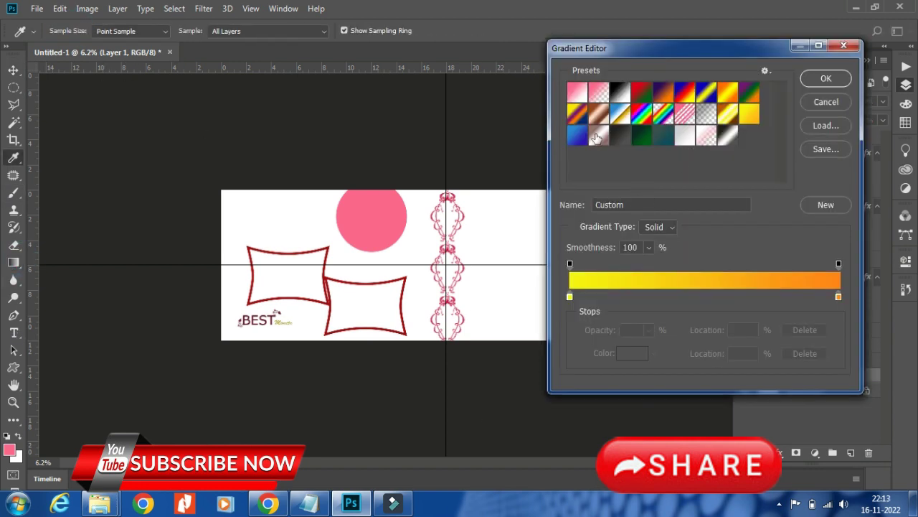
click(597, 137)
click(826, 78)
drag(220, 188, 666, 348)
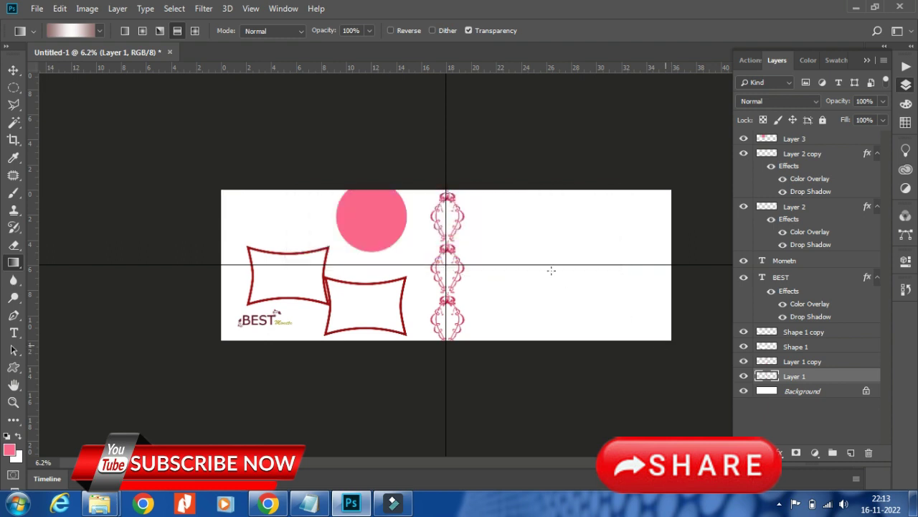
click(12, 68)
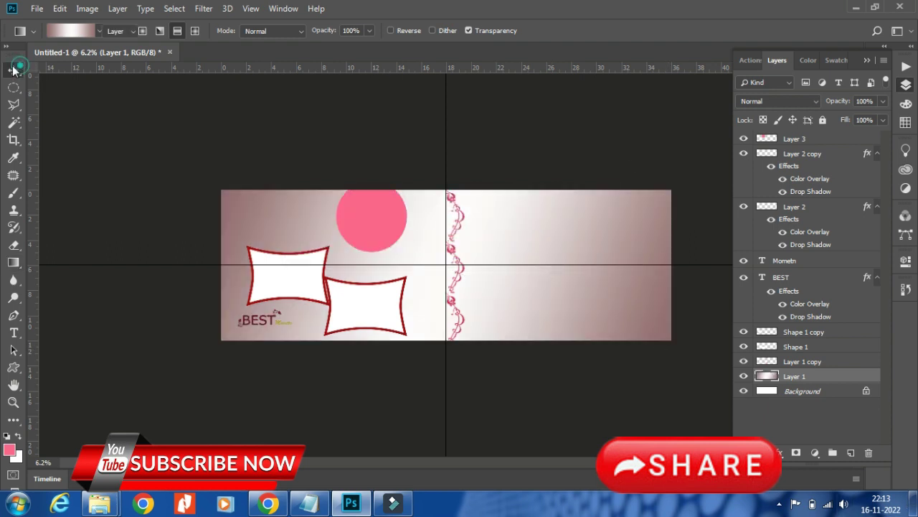
scroll(655, 244, up, 1)
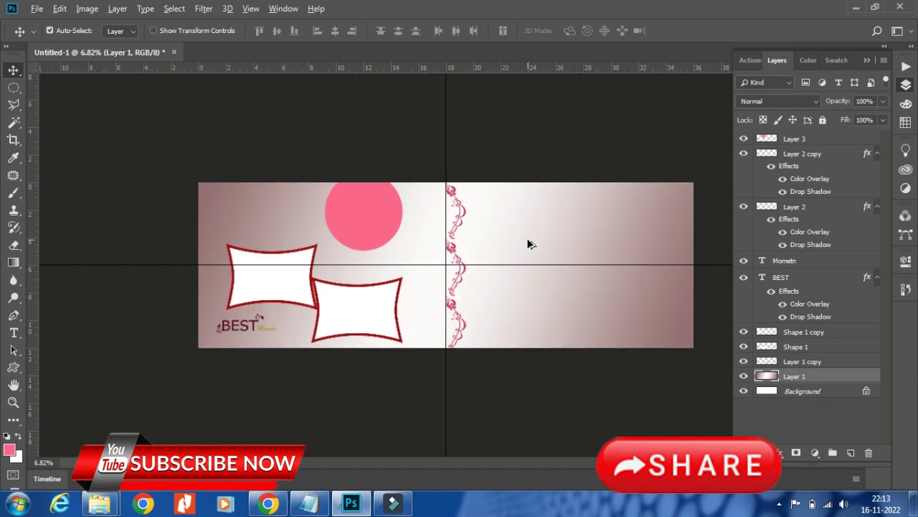
scroll(528, 244, up, 1)
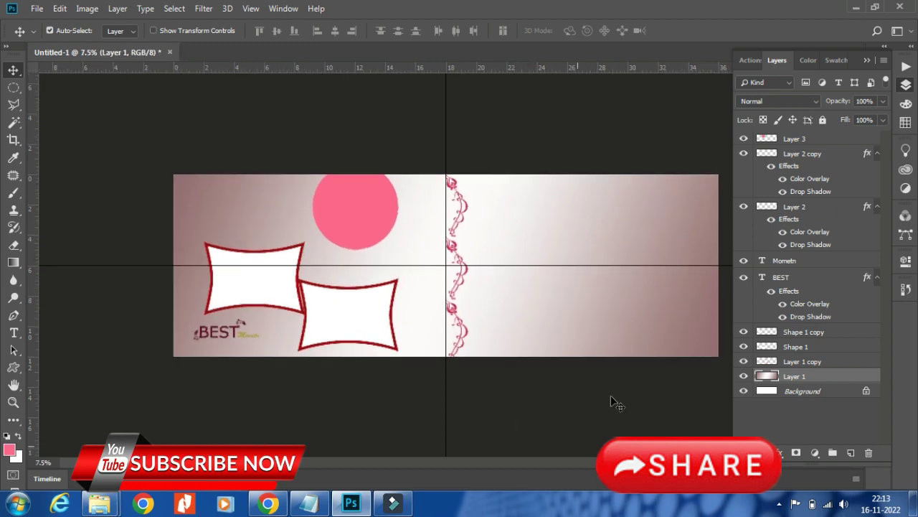
Toggle the visibility of Layer 1 and the flourish border layer to compare them.
click(743, 376)
click(743, 376)
click(743, 376)
click(743, 376)
click(744, 361)
click(743, 361)
scroll(425, 277, up, 2)
scroll(425, 277, up, 3)
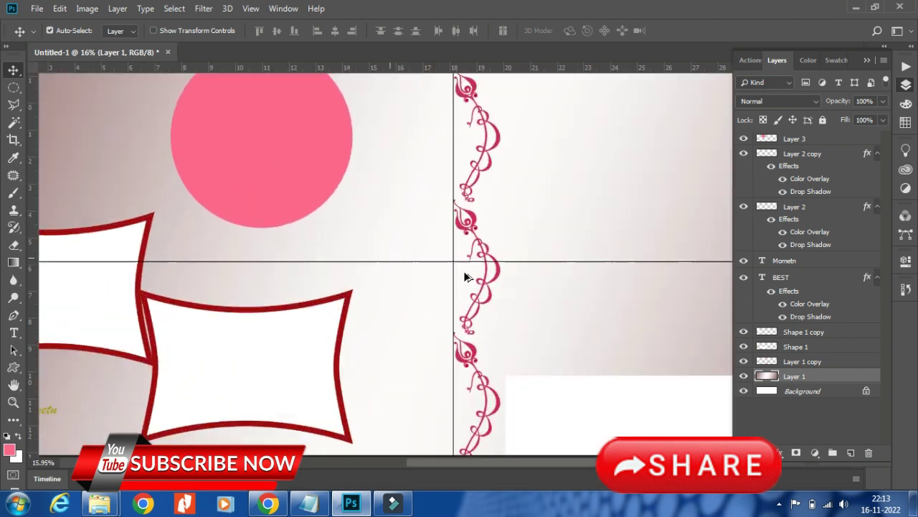
scroll(467, 275, up, 4)
Duplicate the flourish border to the left of the original and flip it horizontally.
drag(475, 222, 414, 219)
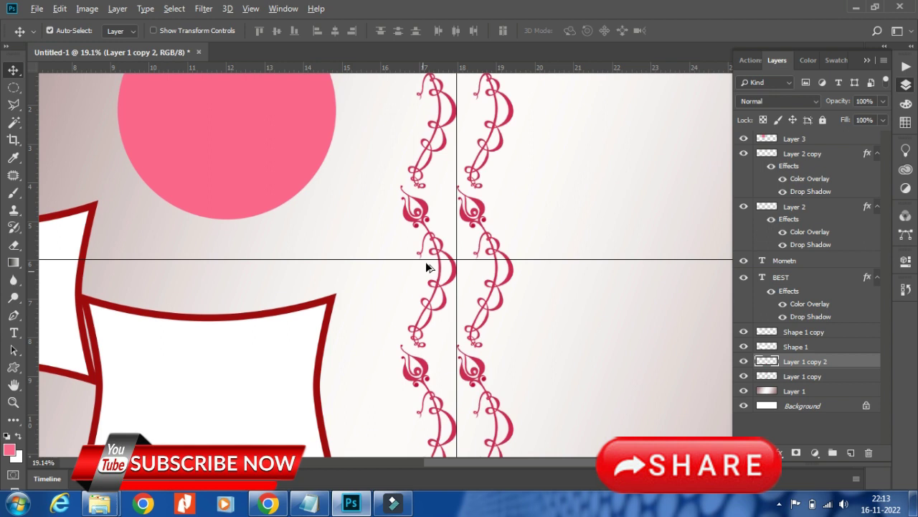
scroll(426, 260, down, 3)
scroll(425, 260, down, 4)
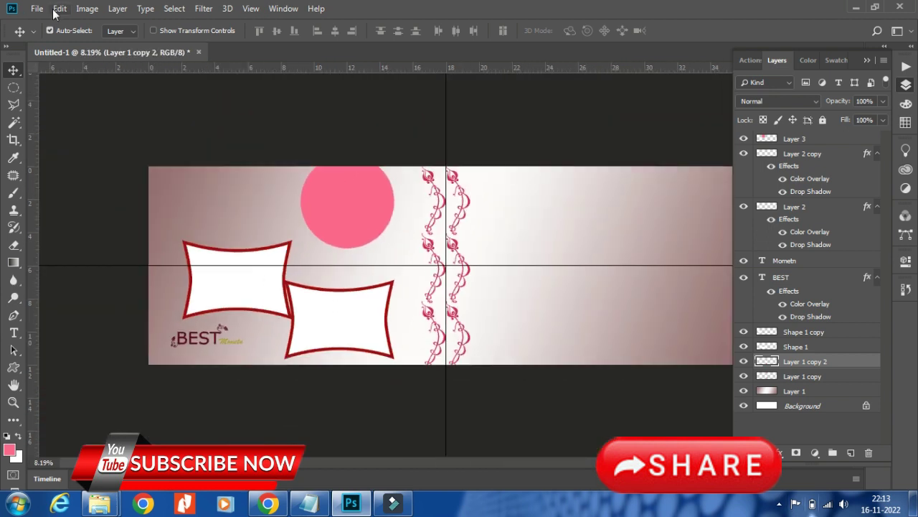
click(57, 9)
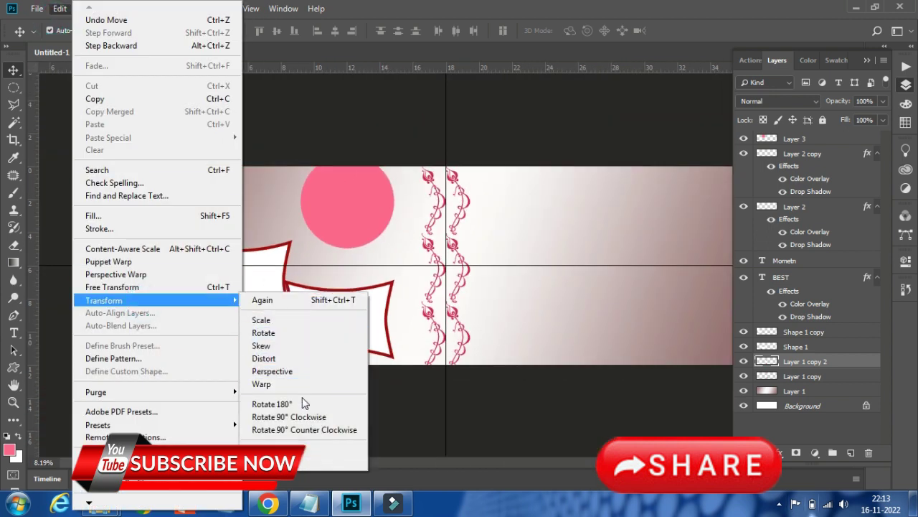
click(306, 444)
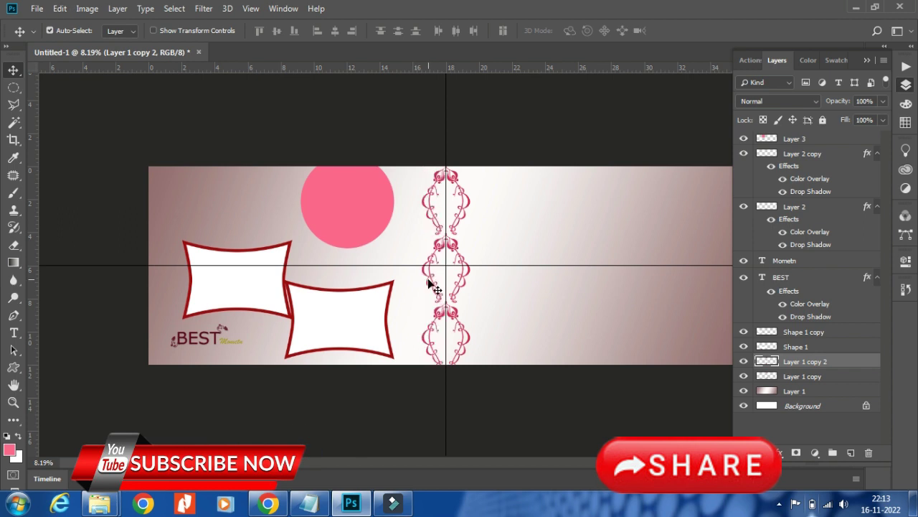
click(349, 198)
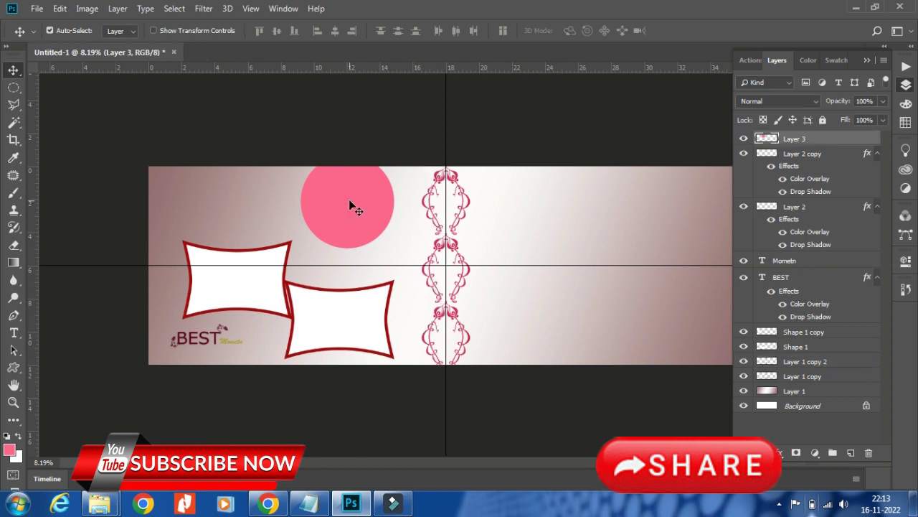
Scale the pink circle on Layer 3 up to about 114% and commit it.
key(ctrl+t)
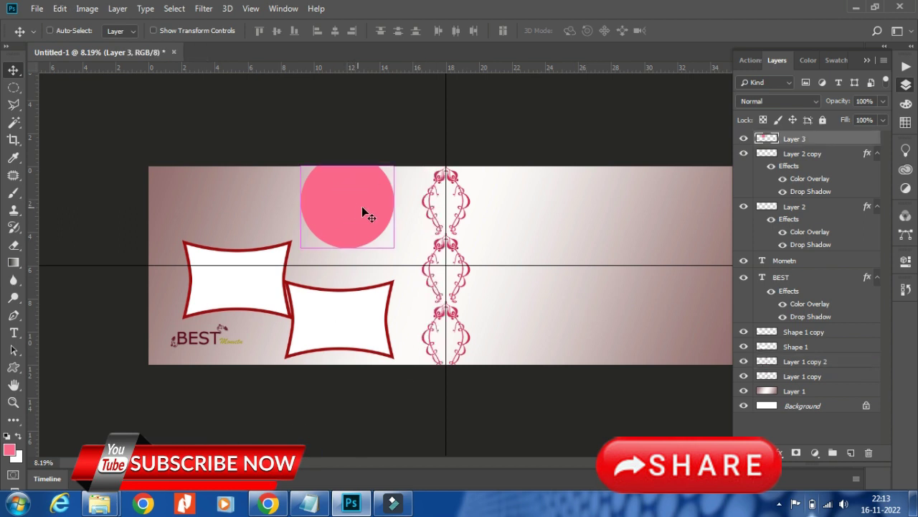
drag(394, 166, 408, 154)
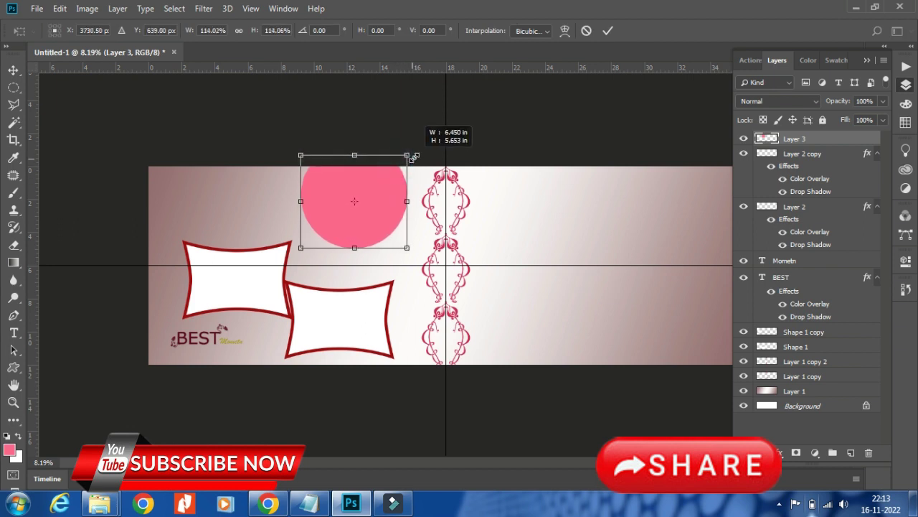
click(607, 30)
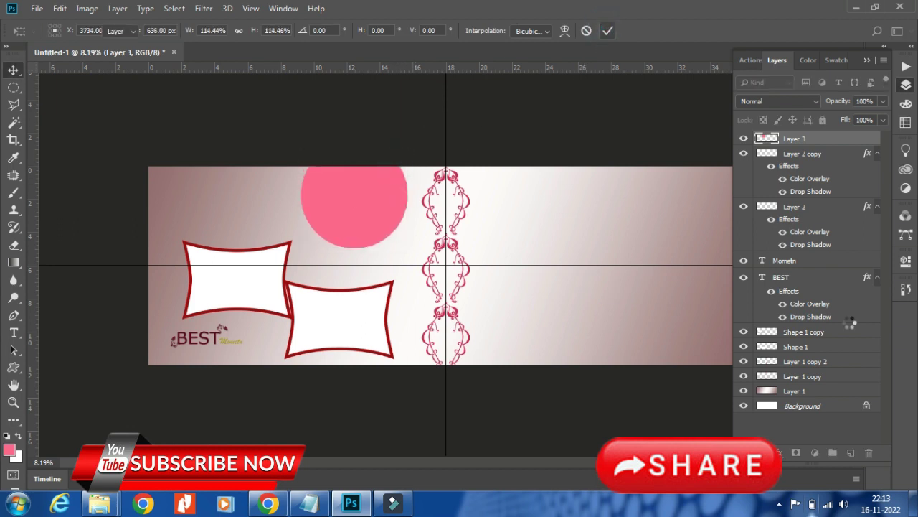
click(794, 391)
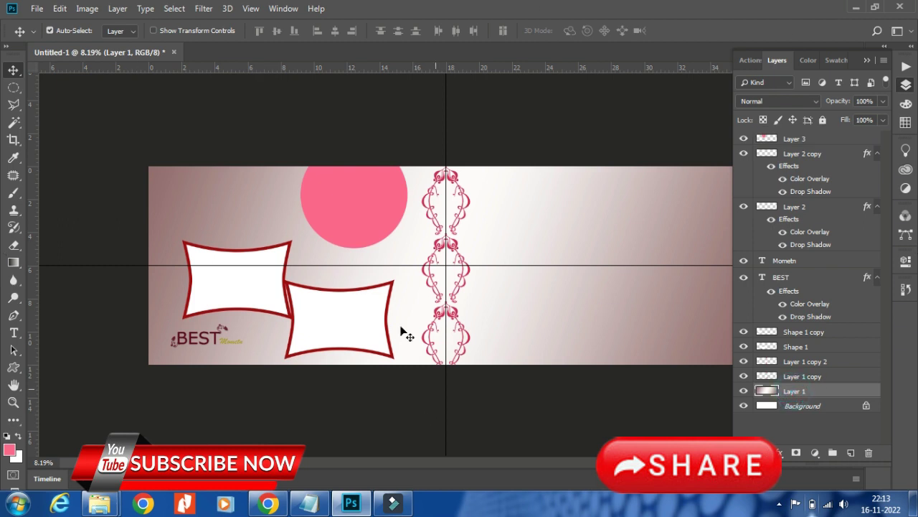
Fill Layer 1 with a dark teal preset as a diagonal reflected gradient.
click(12, 265)
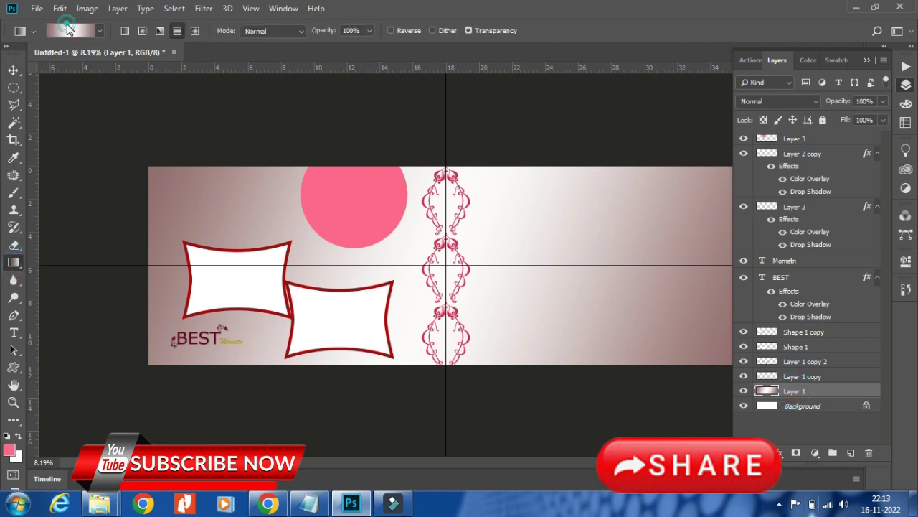
click(67, 27)
click(668, 138)
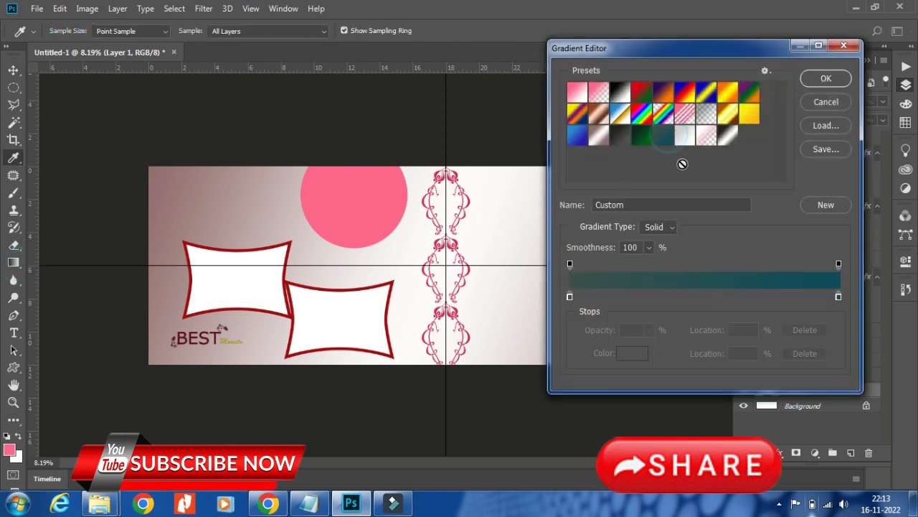
click(825, 79)
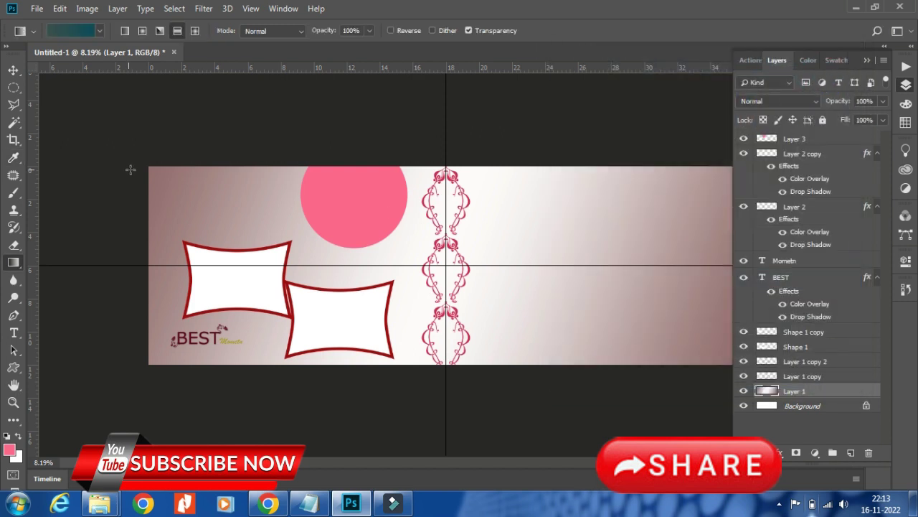
key(ctrl+minus)
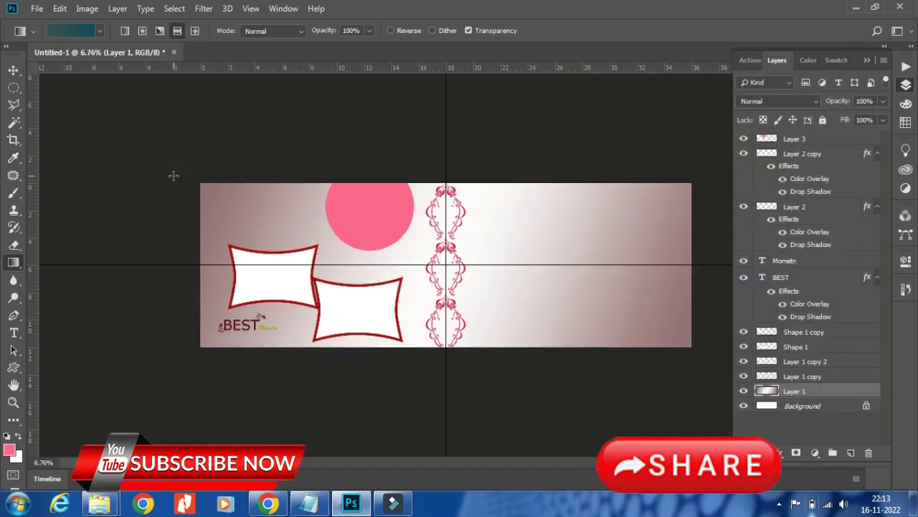
click(160, 30)
drag(304, 285, 190, 349)
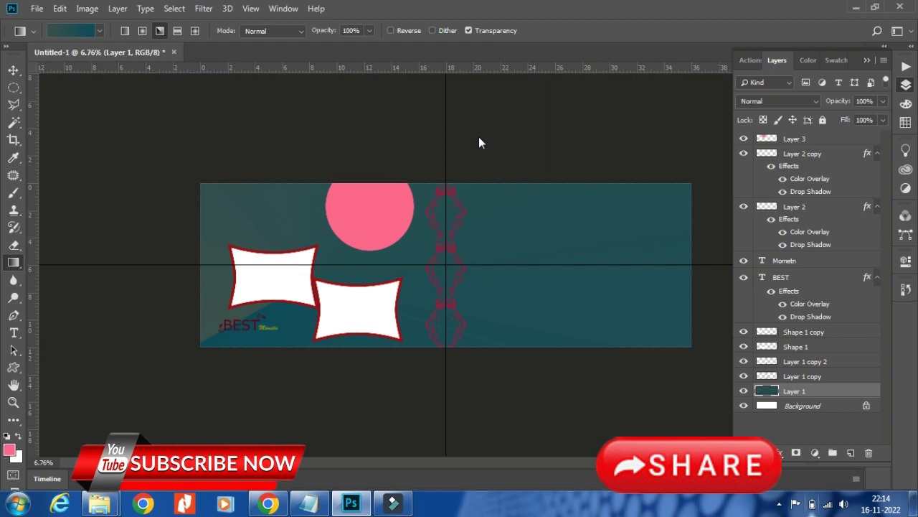
click(177, 32)
drag(201, 187, 687, 341)
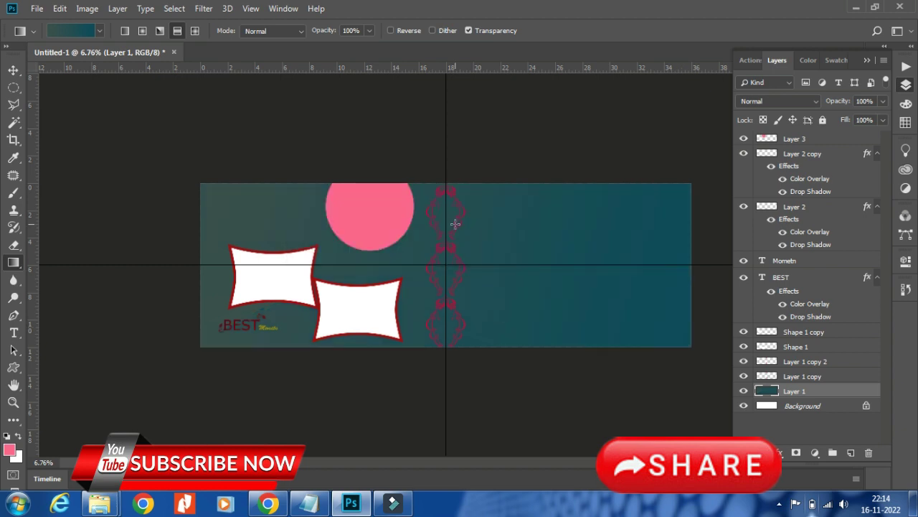
click(89, 32)
click(574, 137)
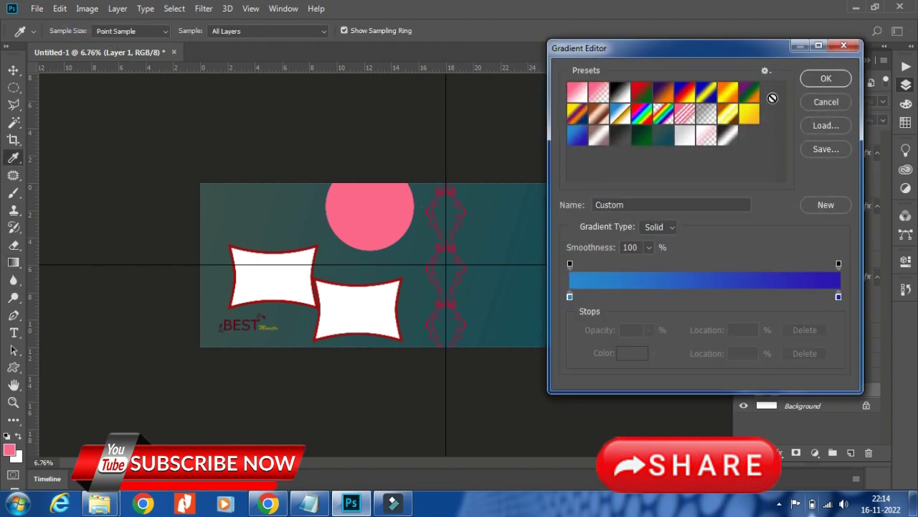
click(823, 79)
drag(685, 263, 247, 267)
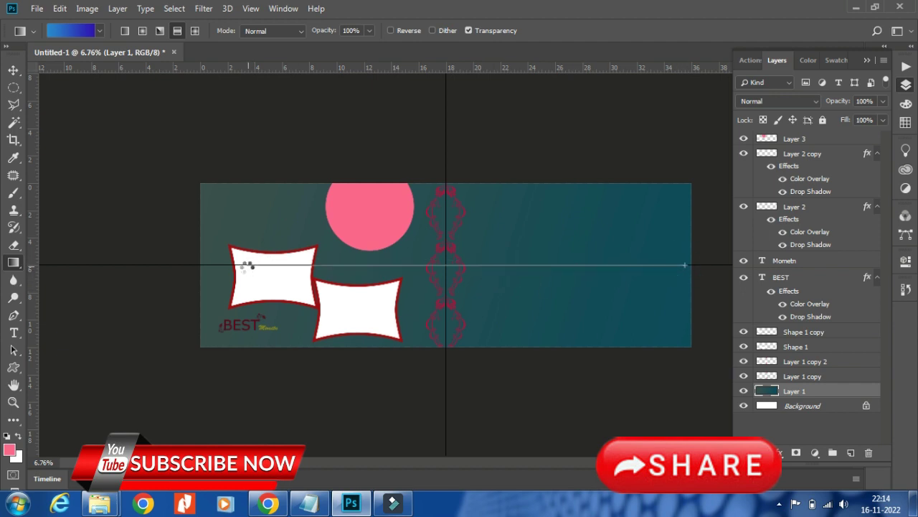
drag(248, 266, 246, 267)
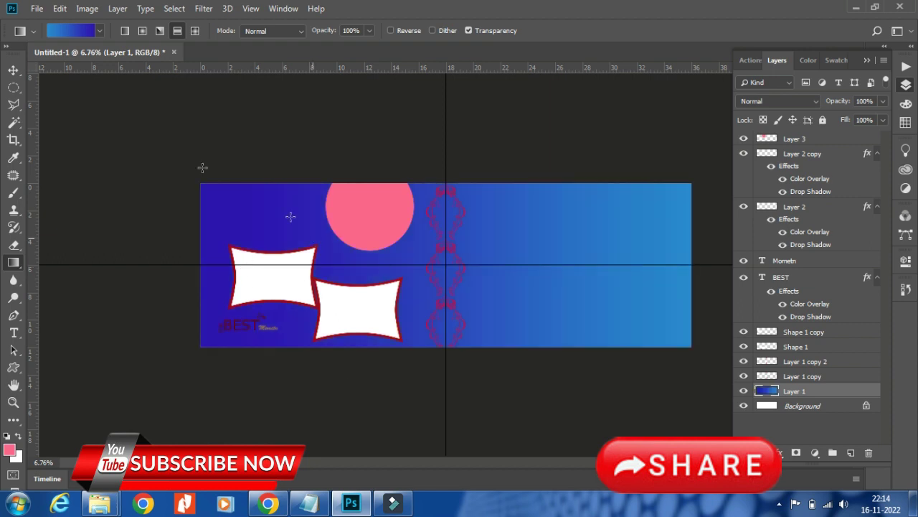
click(13, 72)
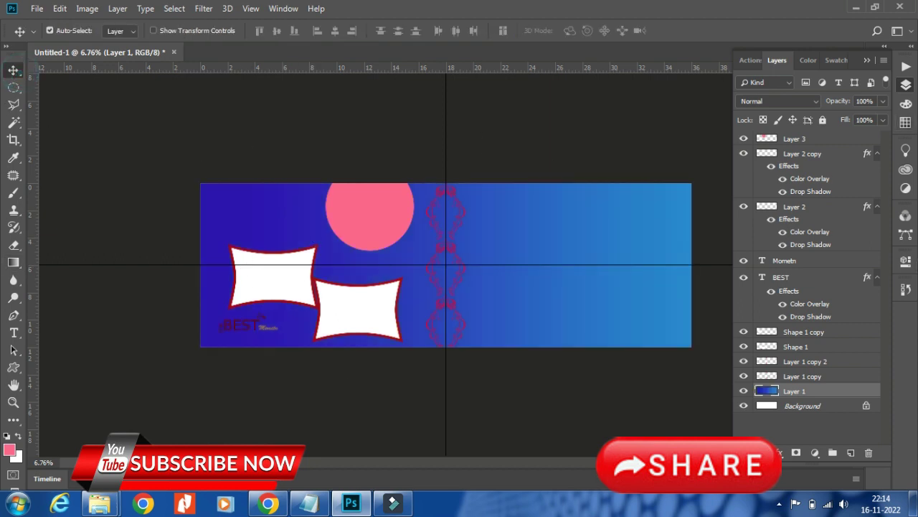
scroll(470, 241, up, 1)
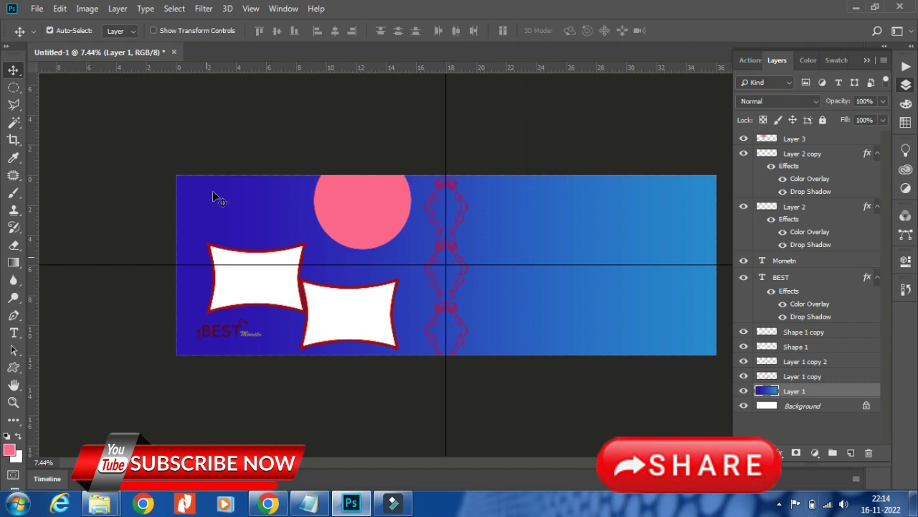
Start from the rose-white preset, removing the right stop and moving white to the end.
click(11, 264)
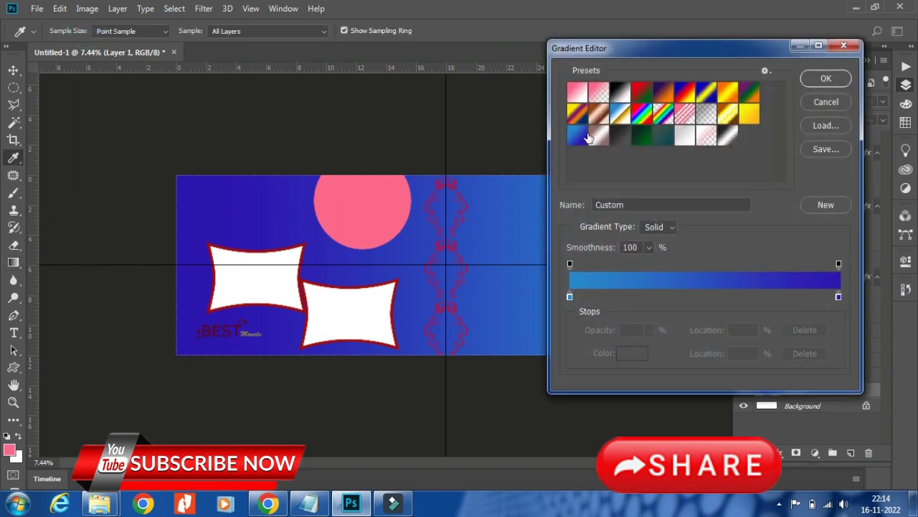
click(599, 141)
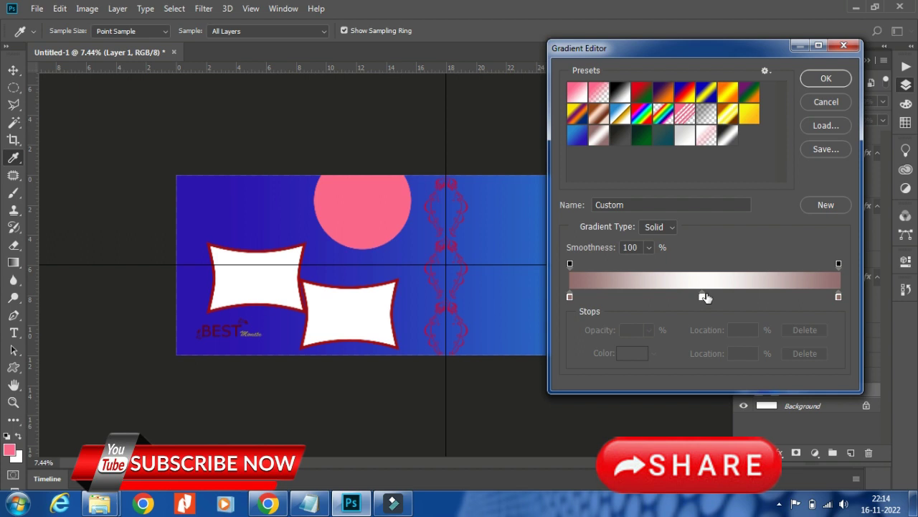
drag(838, 297, 829, 312)
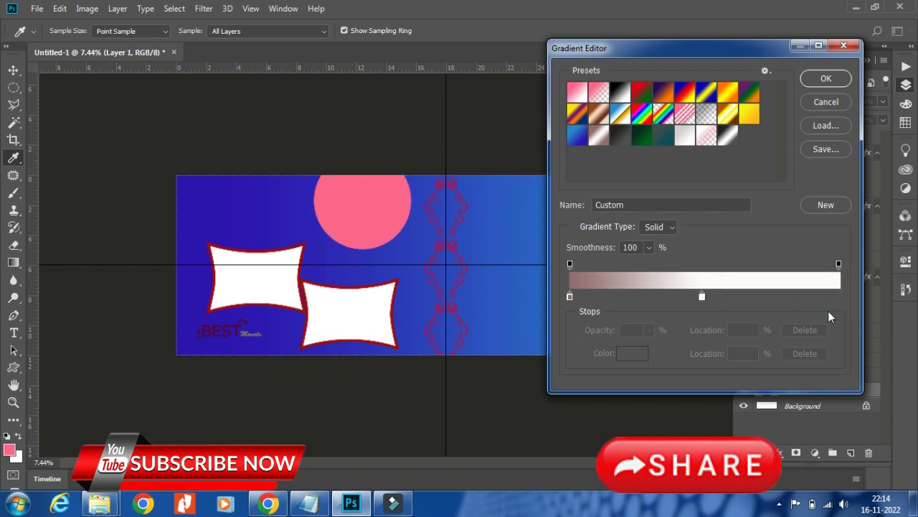
drag(703, 300, 853, 304)
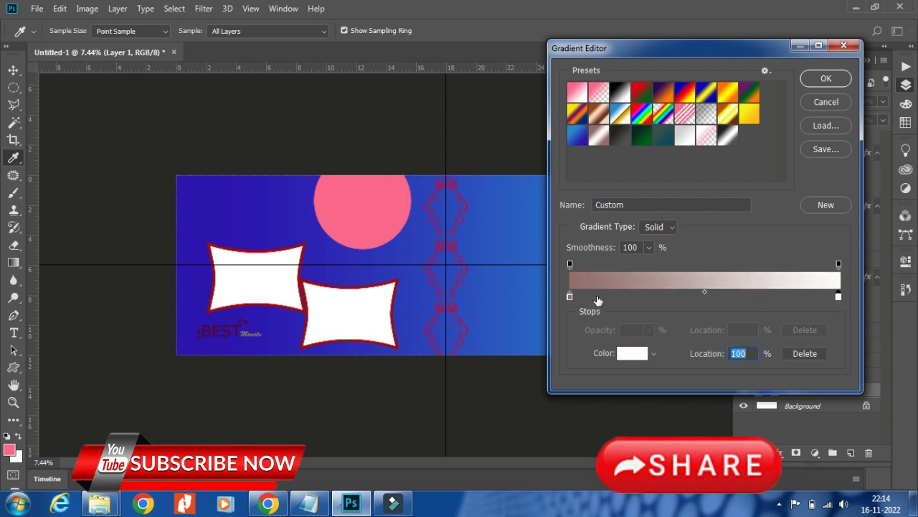
Make the left stop light pink and lay the pink-to-white gradient across the background.
click(570, 297)
click(628, 353)
click(595, 60)
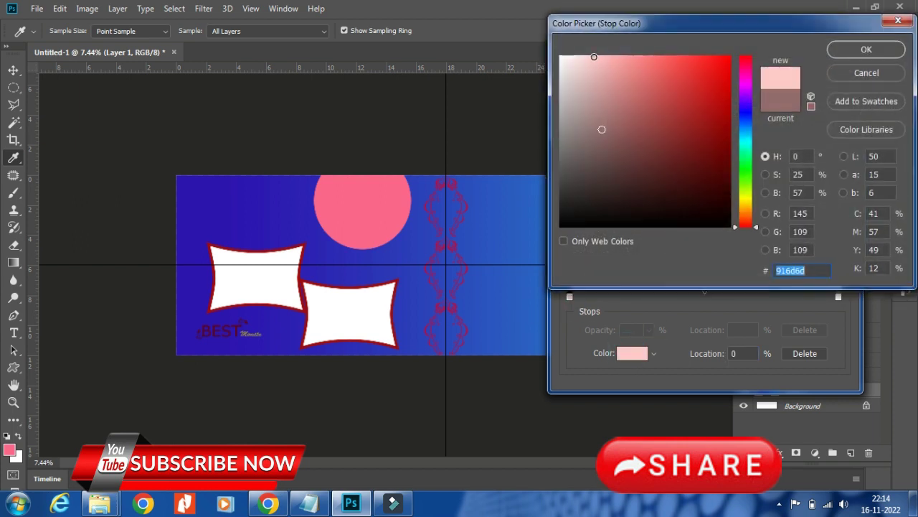
click(851, 51)
click(826, 78)
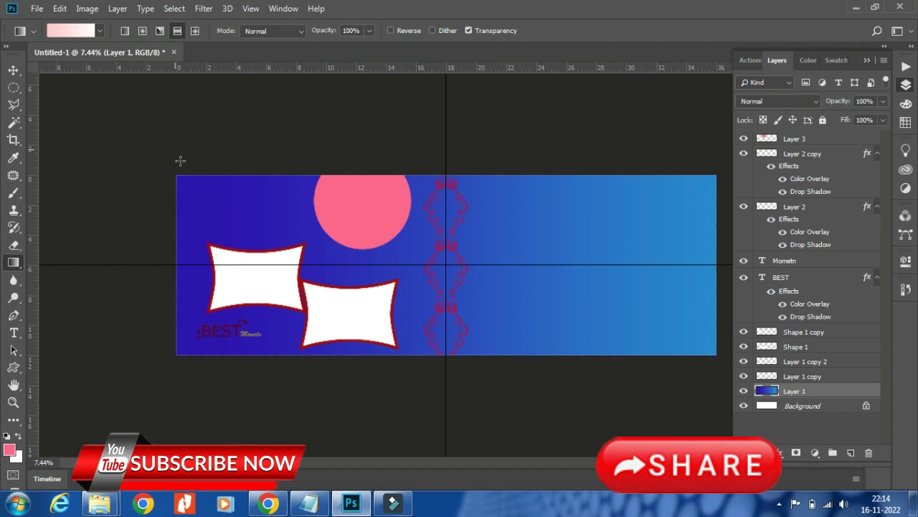
mouse_move(175, 178)
mouse_down()
mouse_move(687, 362)
mouse_move(679, 354)
mouse_up()
Load Layer 3's circle as a selection, fill it with dark teal, and deselect.
click(12, 70)
click(349, 225)
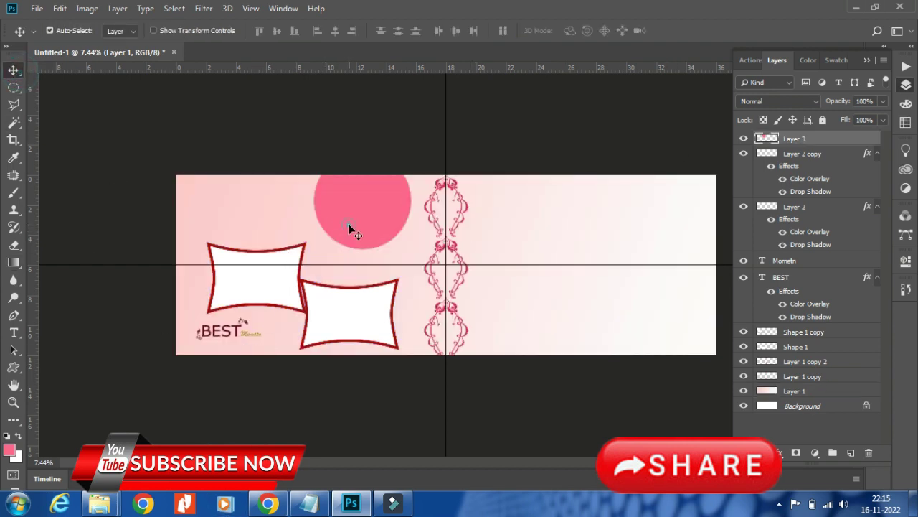
ctrl+click(768, 140)
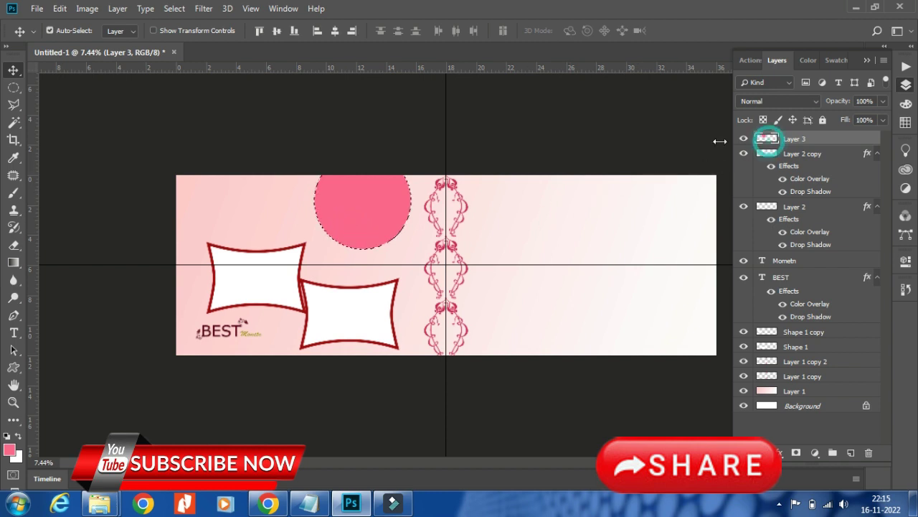
click(10, 450)
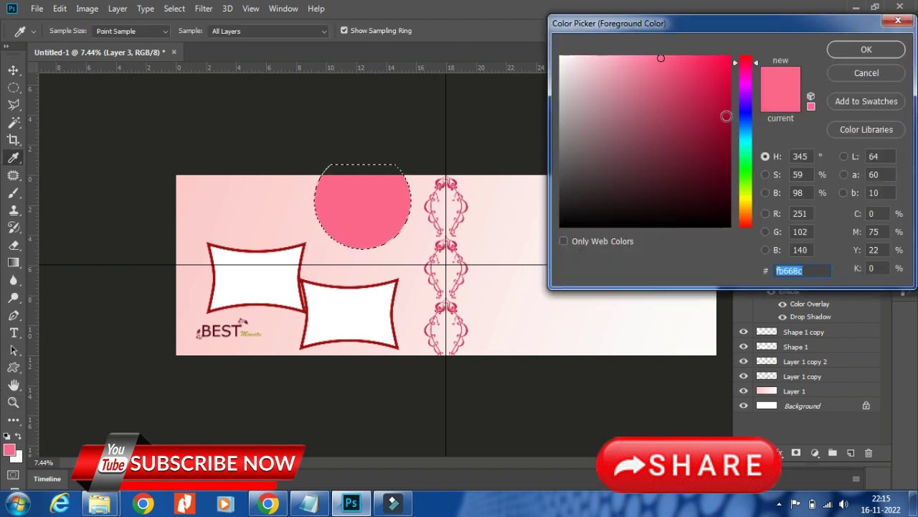
click(746, 115)
drag(748, 140, 748, 134)
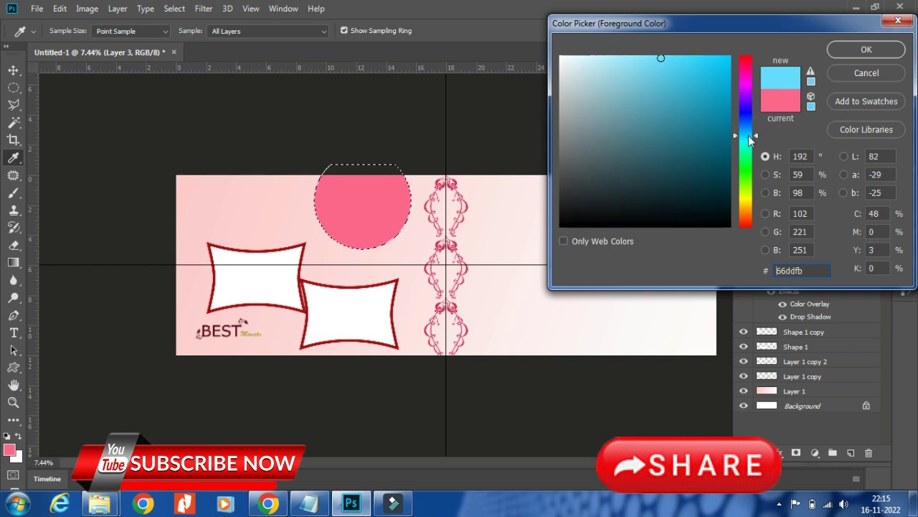
click(727, 116)
click(843, 55)
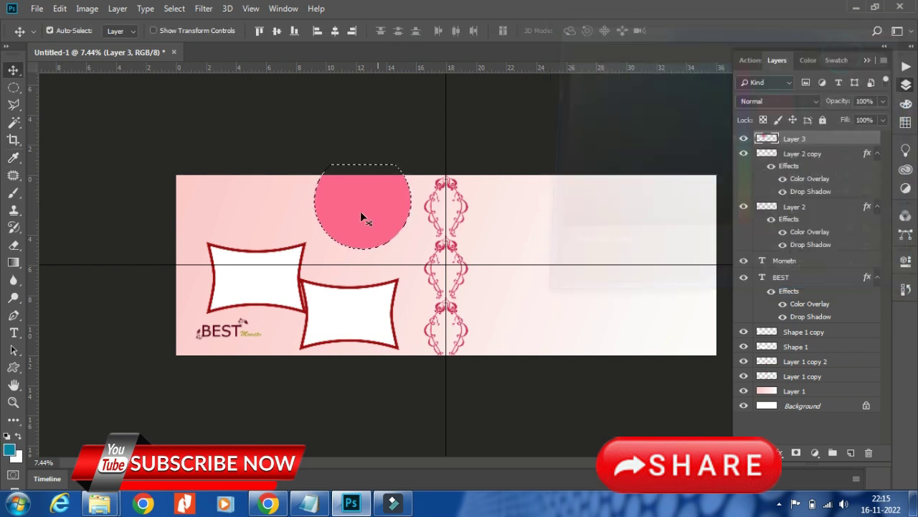
key(alt+BackSpace)
key(ctrl+d)
click(14, 72)
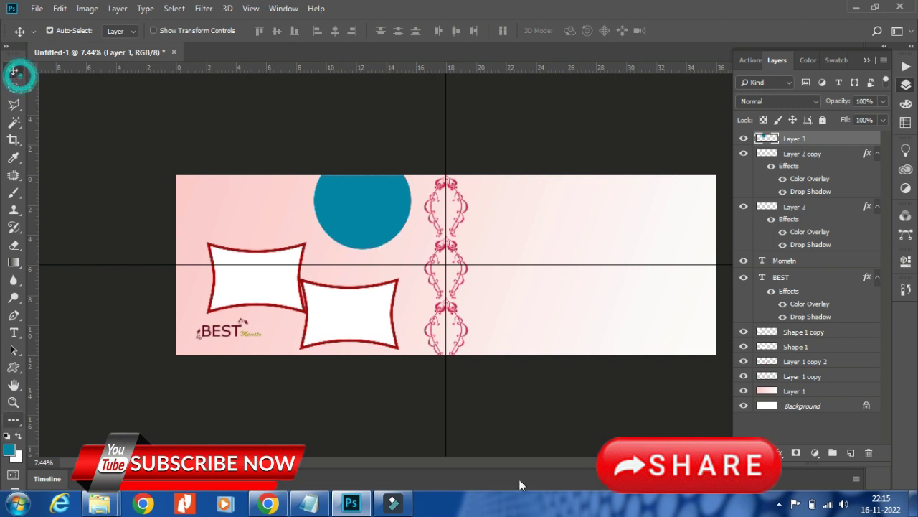
mouse_move(347, 204)
mouse_down()
mouse_move(216, 204)
mouse_move(341, 201)
mouse_move(363, 212)
mouse_up()
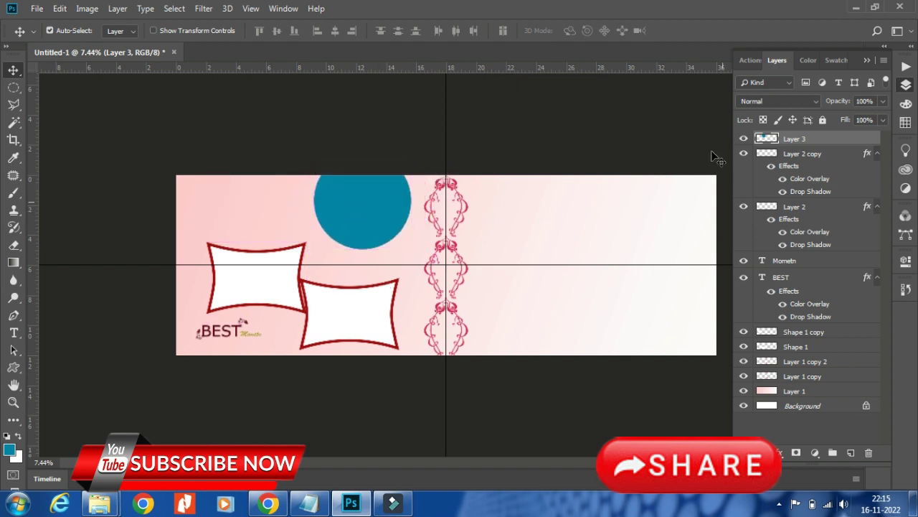
Refill the Layer 3 circle with lime green #b4f121 and deselect it.
ctrl+click(766, 138)
click(9, 449)
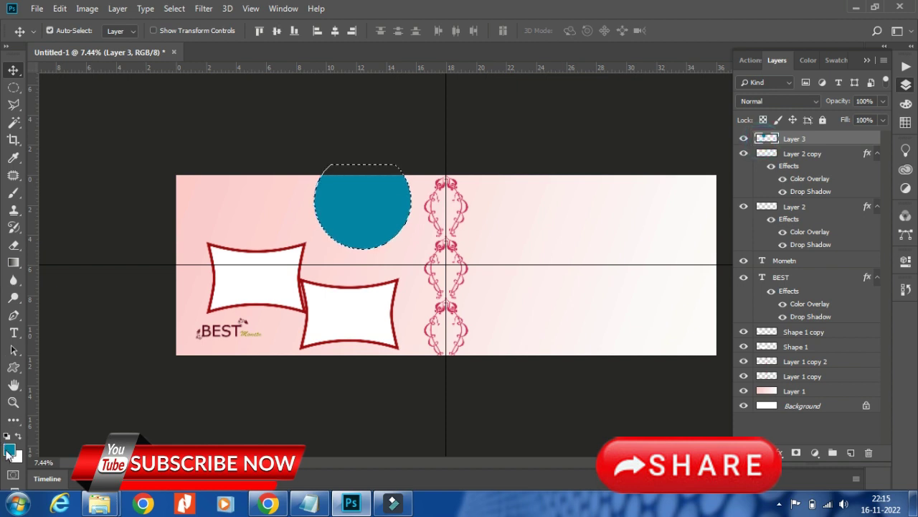
click(707, 65)
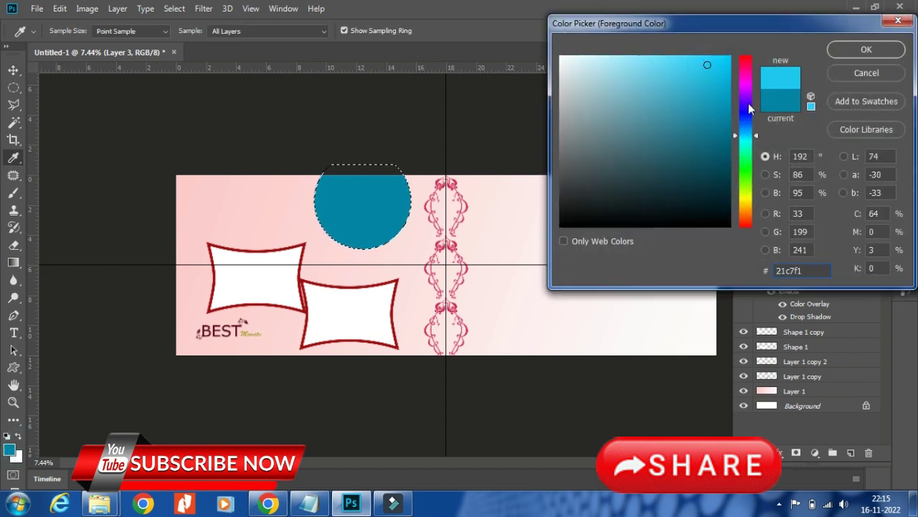
drag(751, 119, 753, 164)
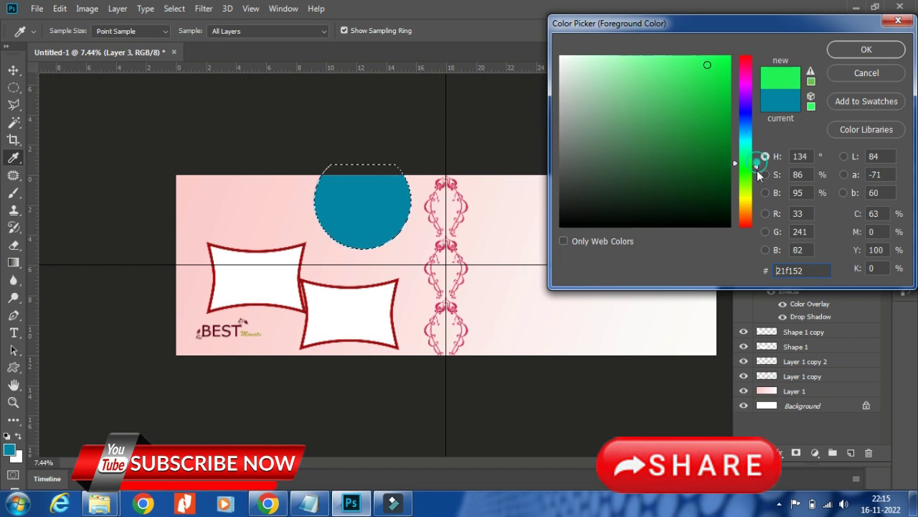
drag(751, 178, 754, 191)
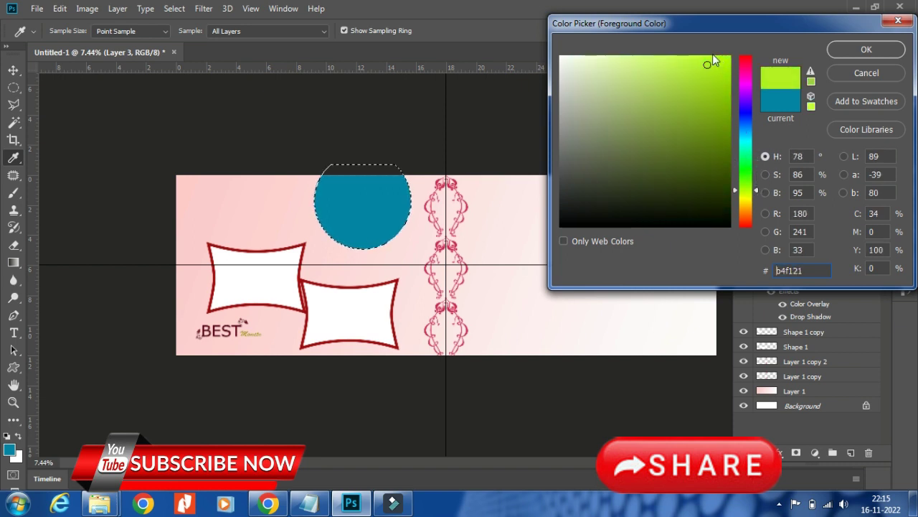
click(672, 61)
click(866, 49)
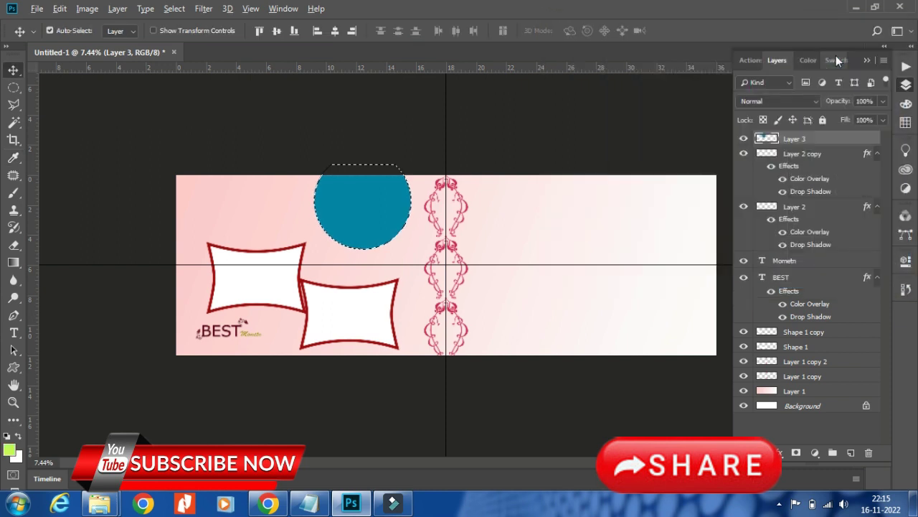
key(alt+BackSpace)
key(ctrl+d)
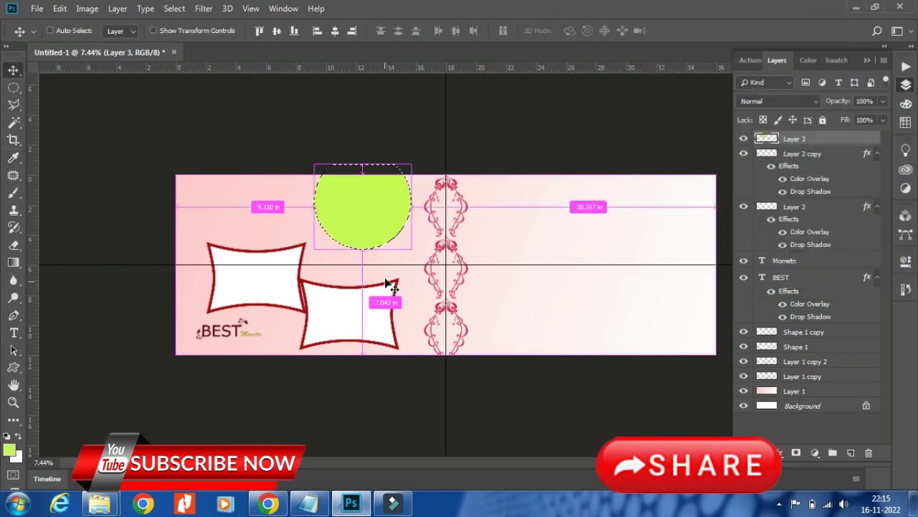
Select the Shape 1 copy frame layer and toggle its visibility to check it.
click(301, 280)
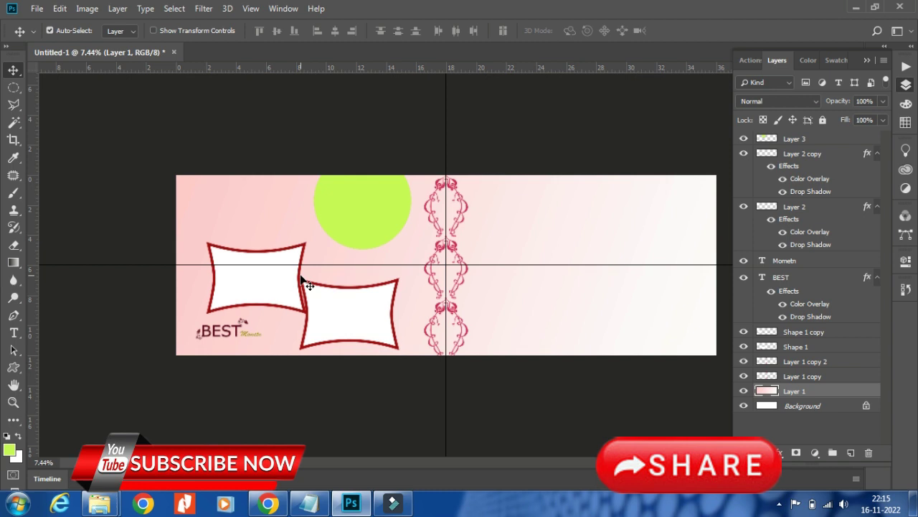
click(260, 305)
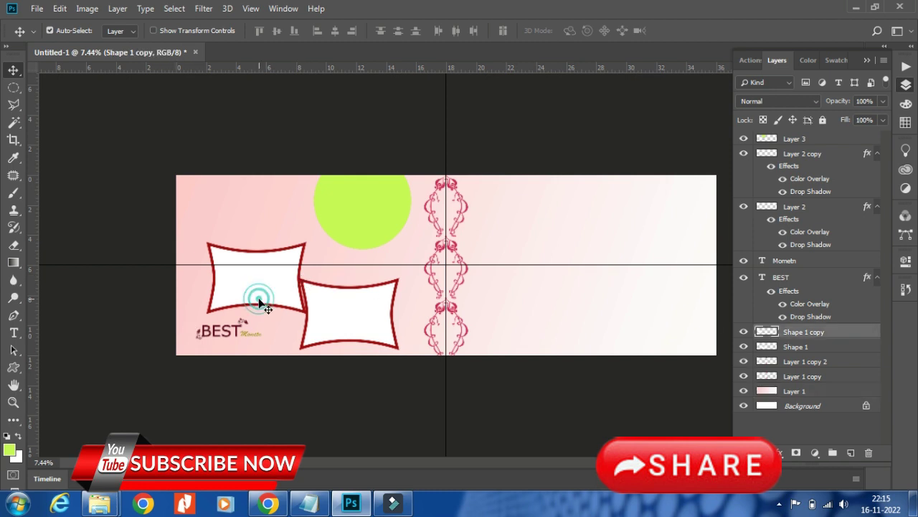
click(744, 331)
click(744, 332)
scroll(267, 301, up, 2)
scroll(194, 255, up, 1)
scroll(215, 250, up, 1)
scroll(226, 244, down, 2)
scroll(226, 236, down, 1)
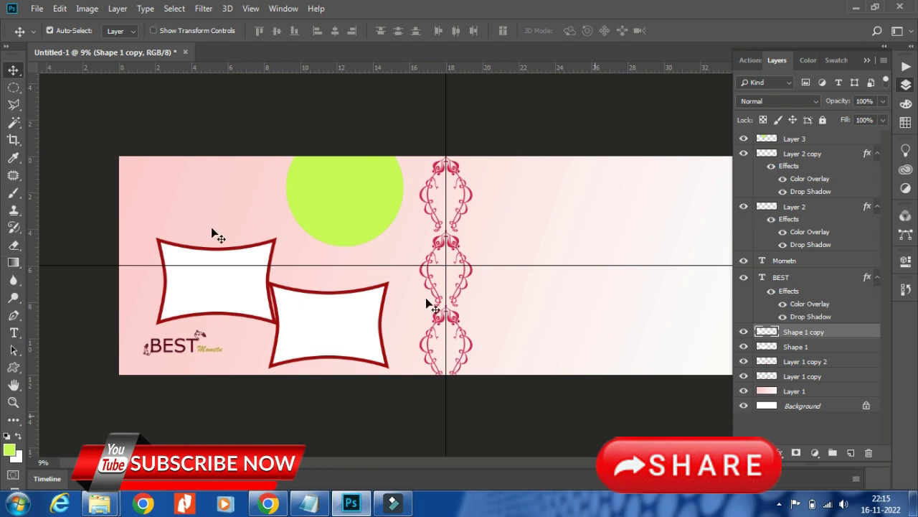
Switch to the regular Brush tool.
click(36, 9)
click(295, 118)
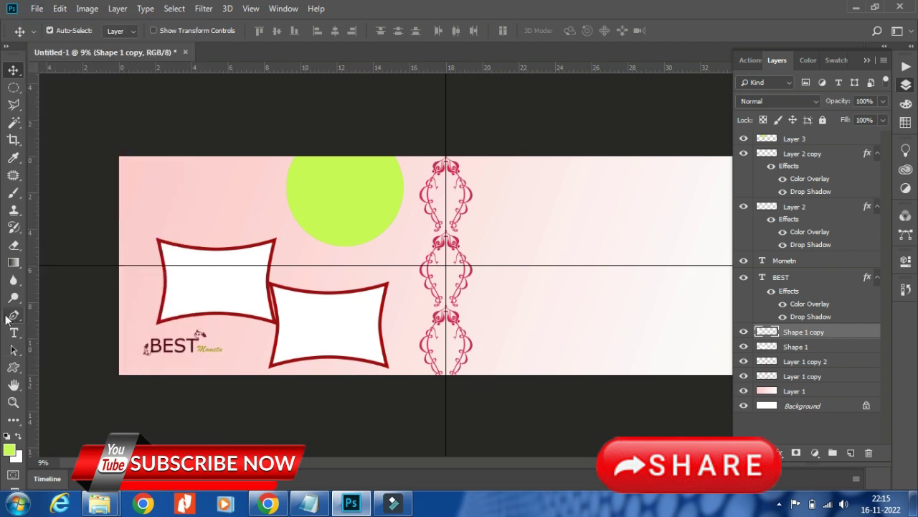
click(15, 194)
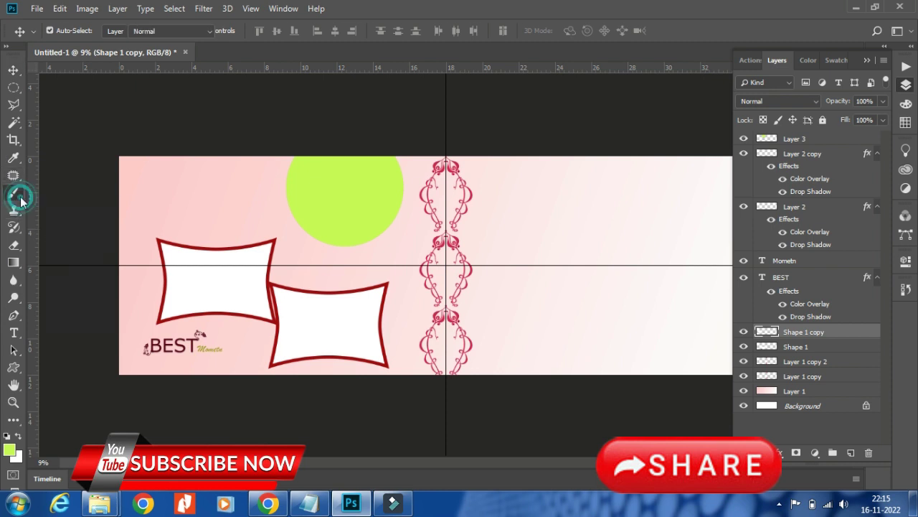
right_click(14, 193)
click(77, 194)
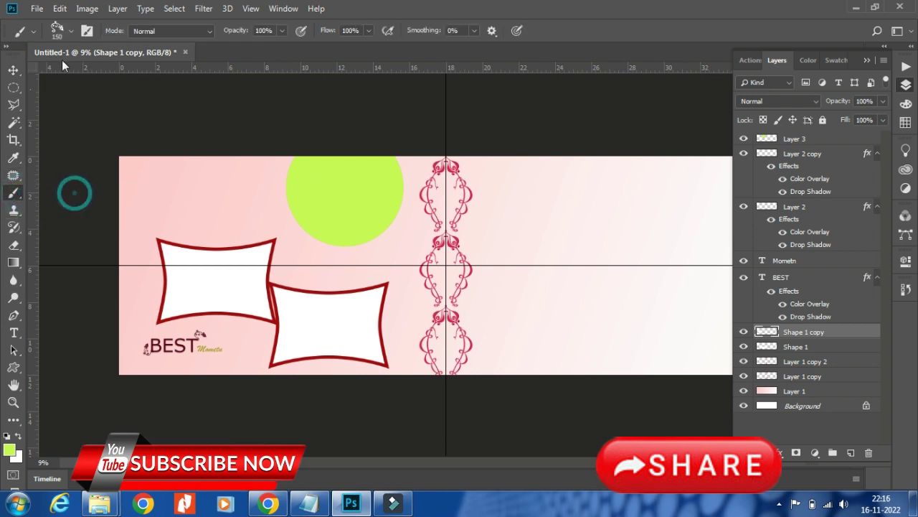
Choose ornament brush preset #6 at 1040 px and target Layer 3.
click(70, 30)
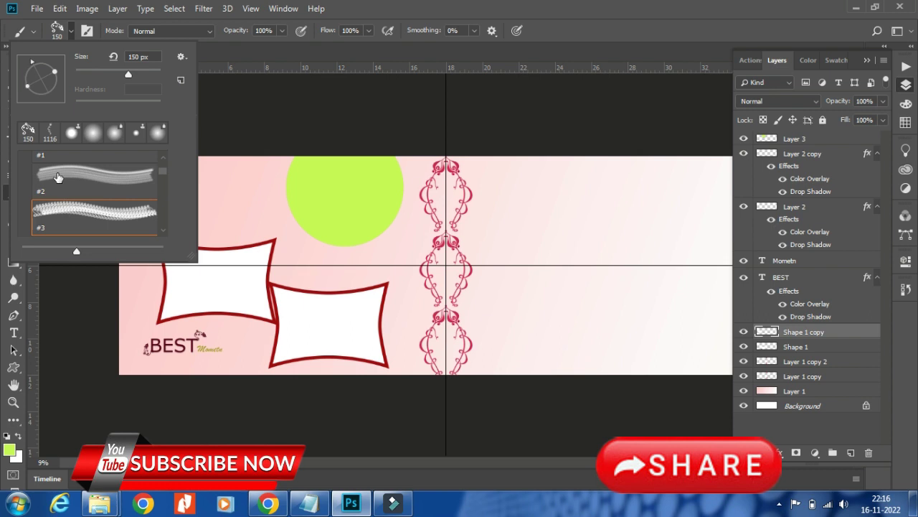
scroll(58, 177, down, 1)
scroll(59, 177, down, 1)
scroll(61, 177, down, 1)
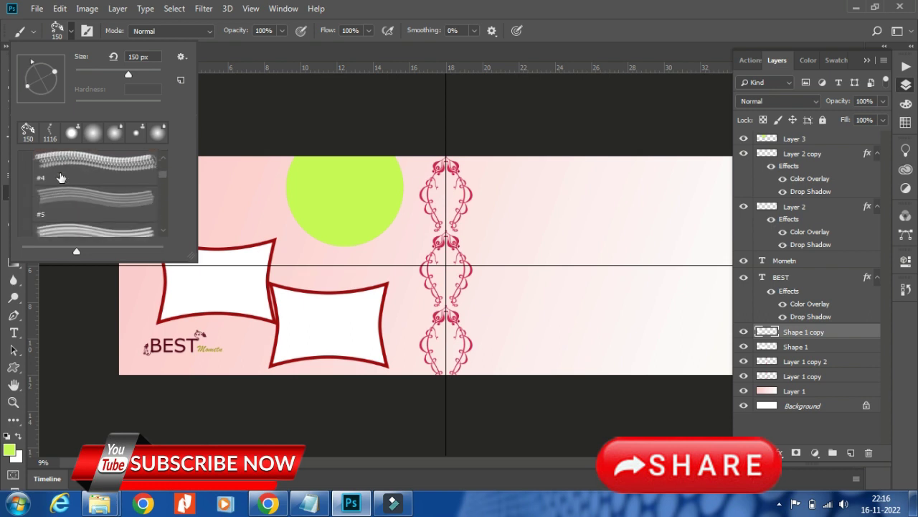
click(61, 165)
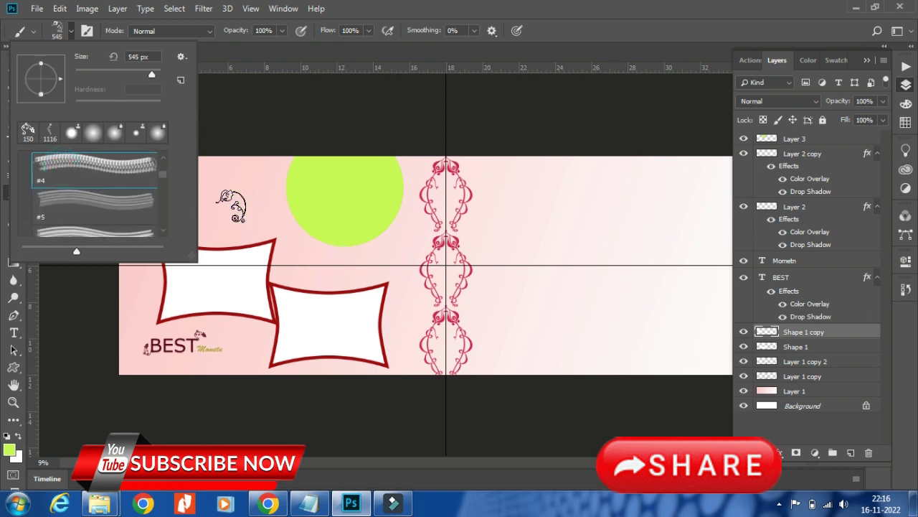
scroll(79, 194, down, 1)
click(69, 208)
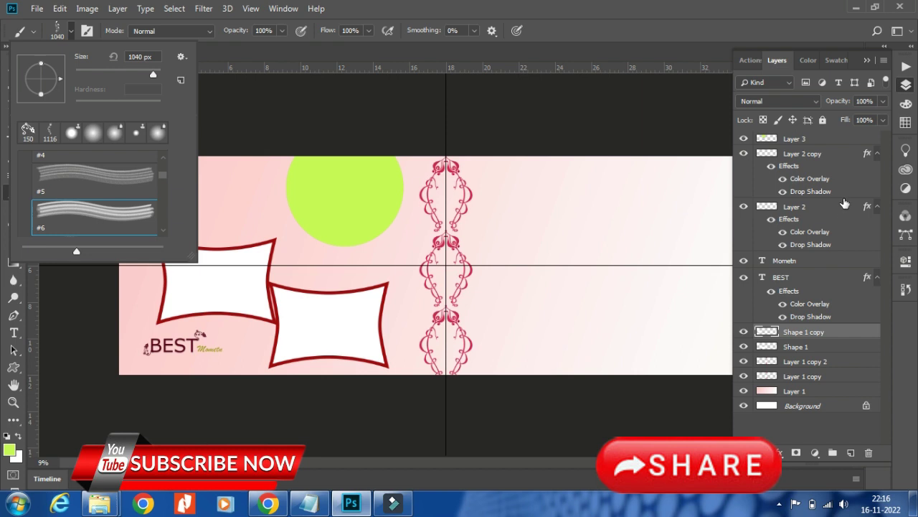
click(817, 139)
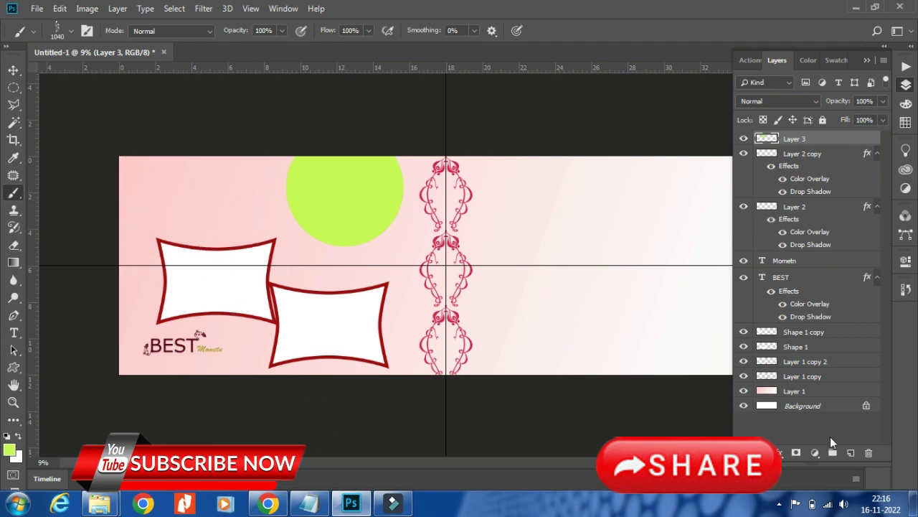
Add new Layer 4 and set the foreground colour to deep red.
click(848, 454)
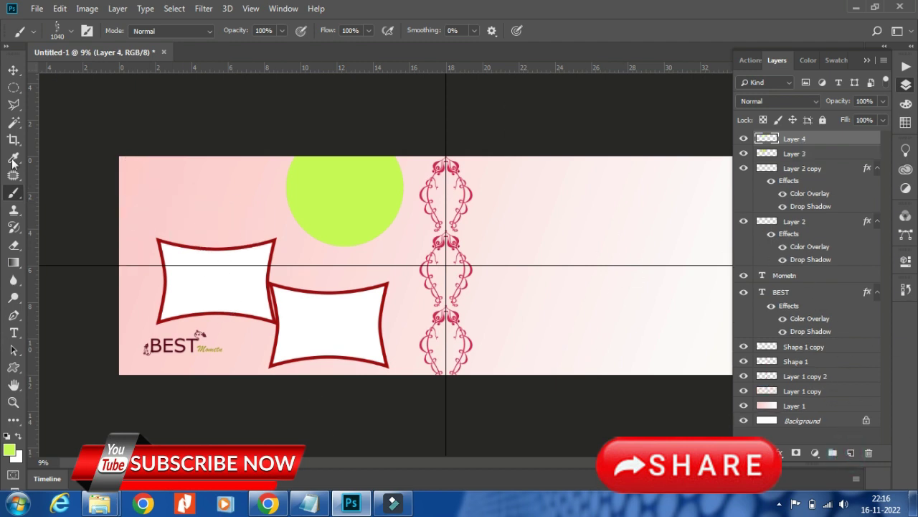
click(10, 450)
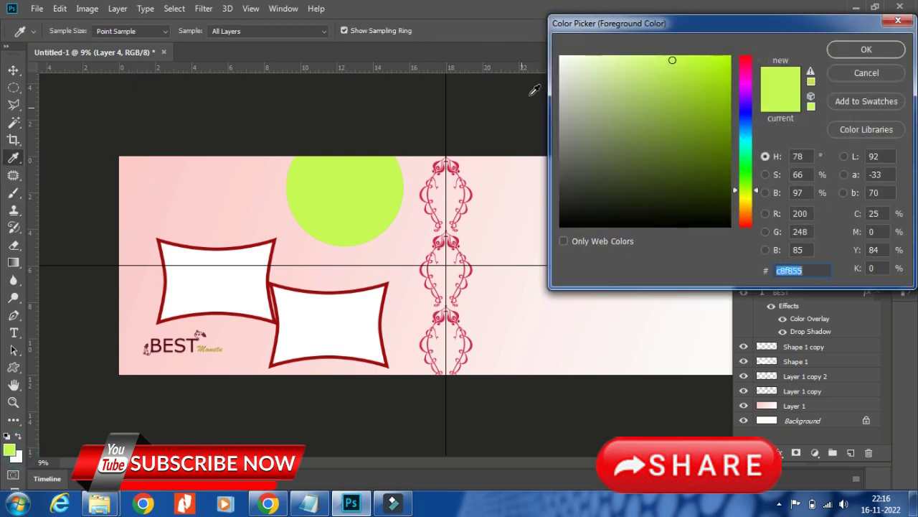
click(747, 113)
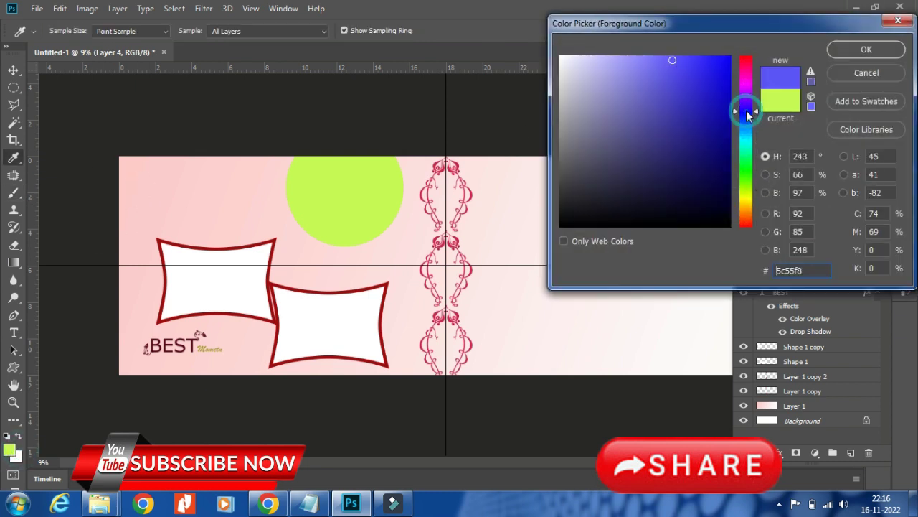
drag(745, 97, 746, 55)
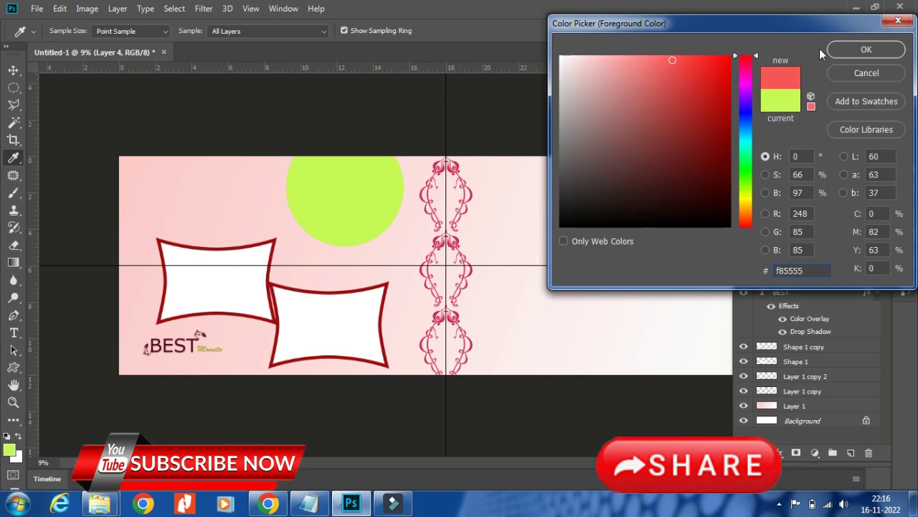
click(723, 66)
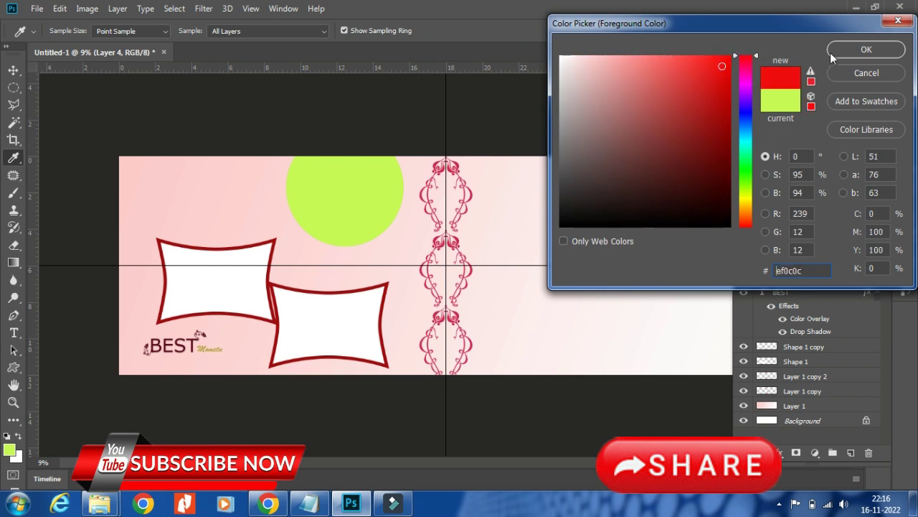
click(866, 50)
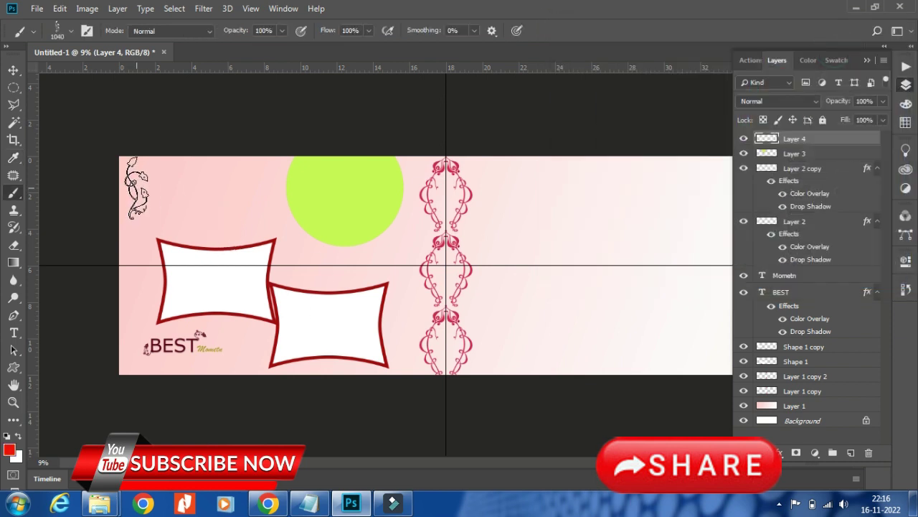
Stamp five red vines down the banner's left edge.
click(139, 188)
click(139, 229)
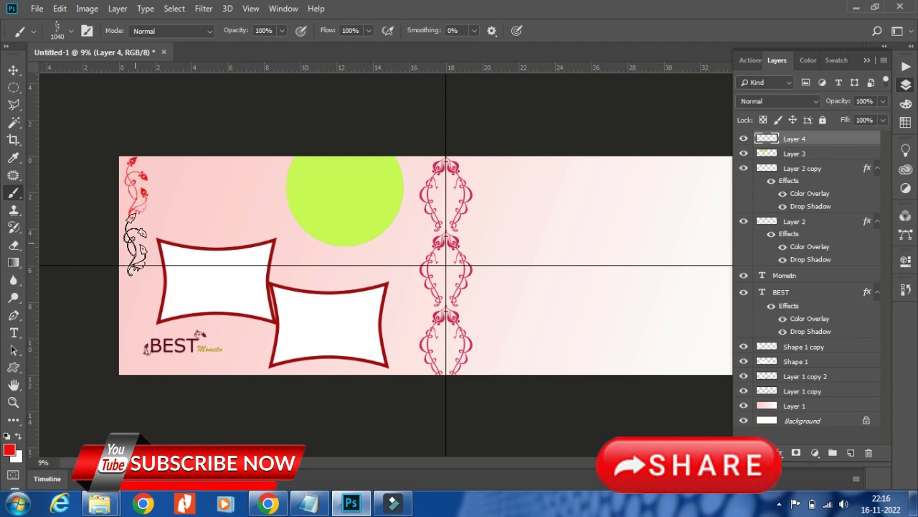
click(136, 253)
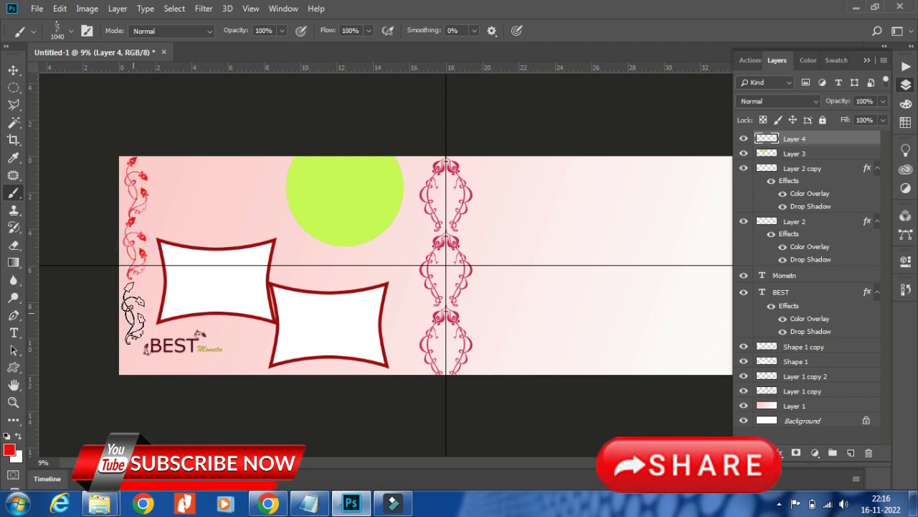
click(135, 308)
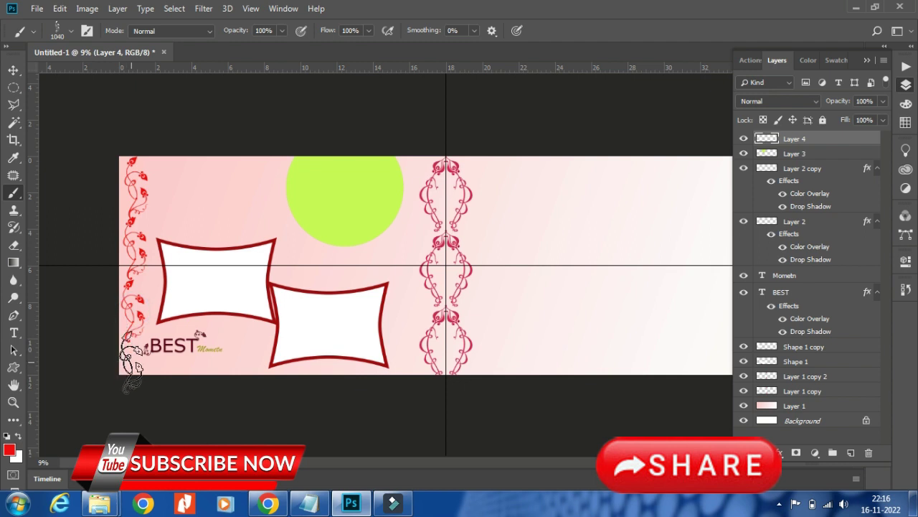
click(131, 367)
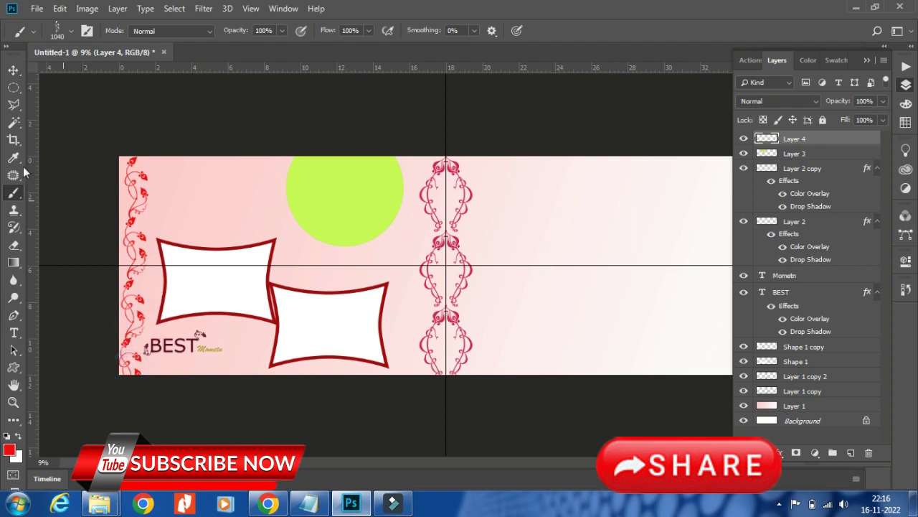
Nudge the vine border into place and scale it to about 102%.
click(13, 70)
drag(185, 250, 183, 247)
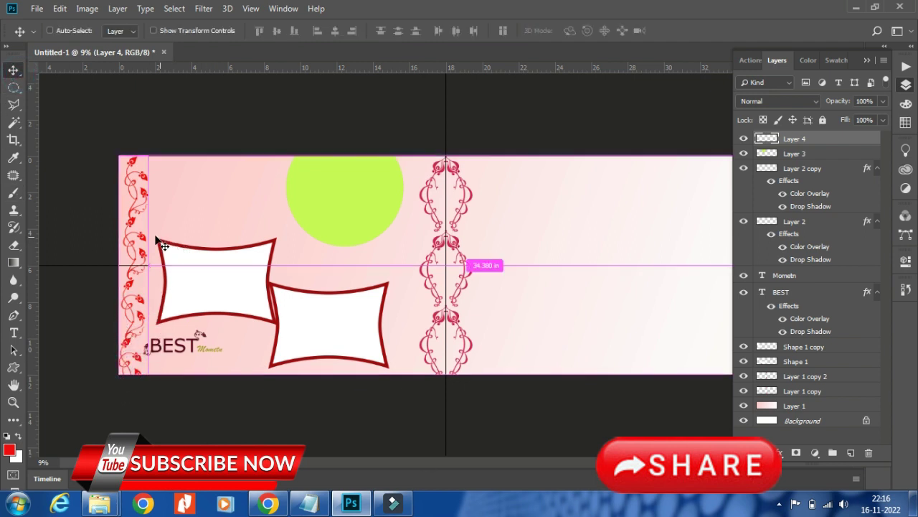
key(ctrl+t)
drag(143, 212, 145, 211)
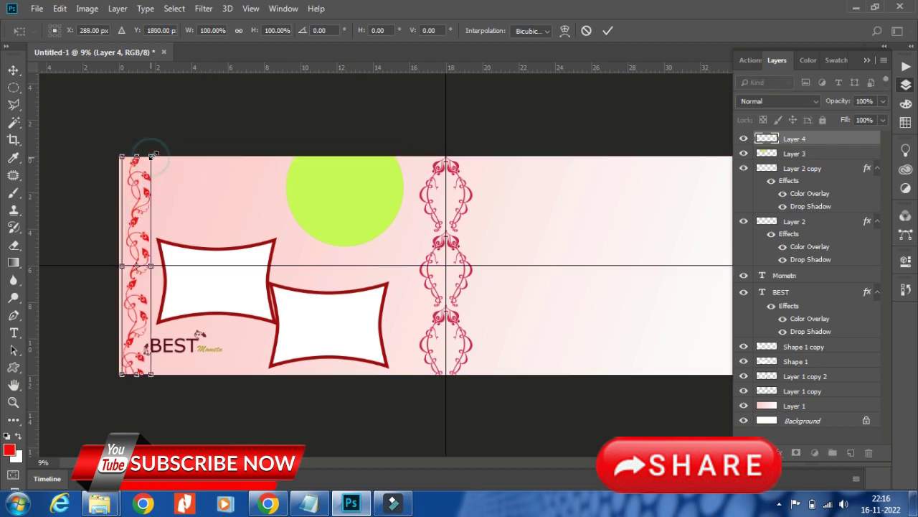
drag(153, 154, 155, 153)
click(607, 30)
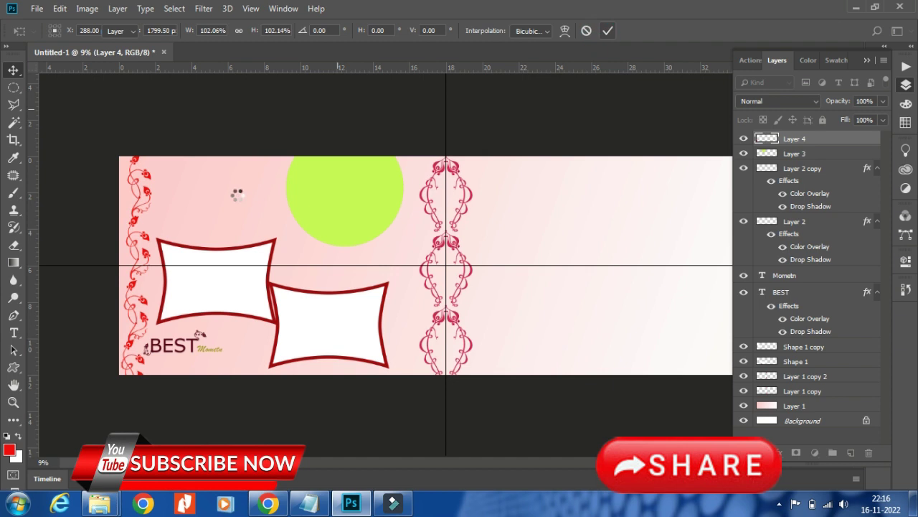
Check the BEST text and duplicate flourish layers by toggling their visibility.
scroll(153, 331, up, 2)
scroll(144, 362, down, 2)
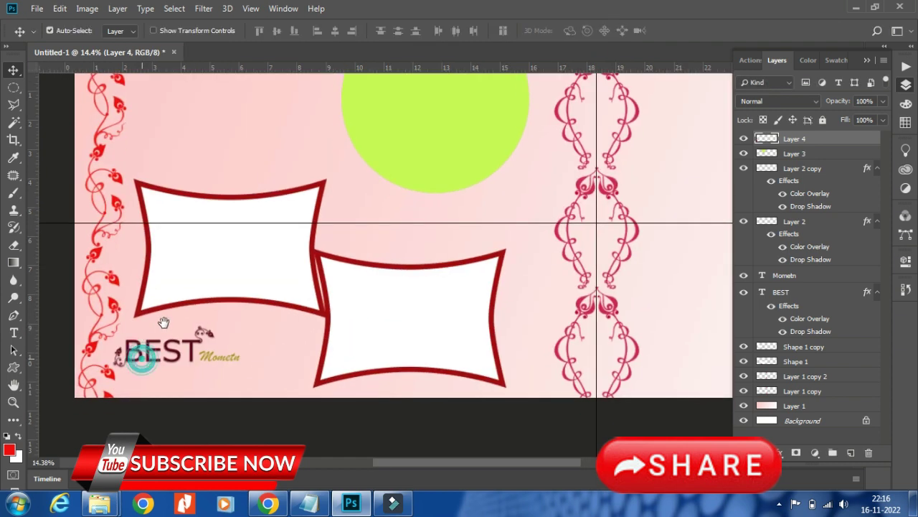
scroll(144, 334, up, 2)
scroll(144, 336, up, 1)
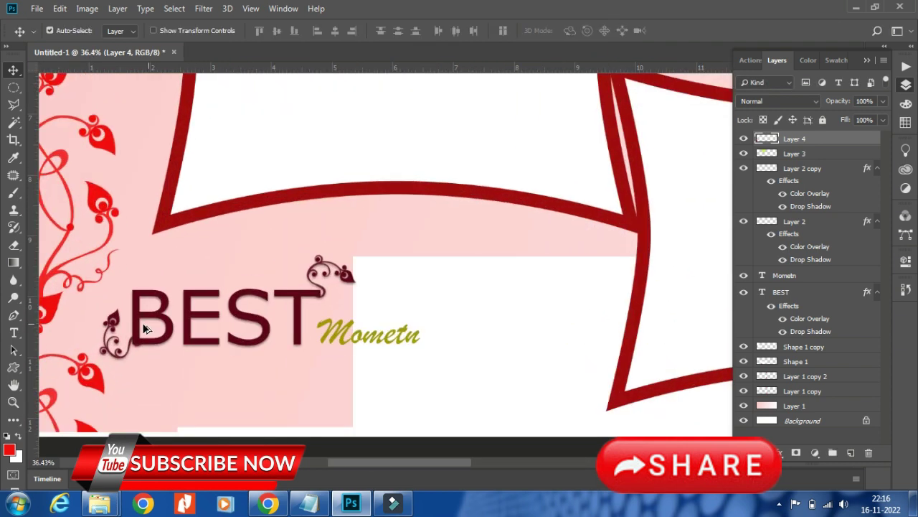
click(144, 352)
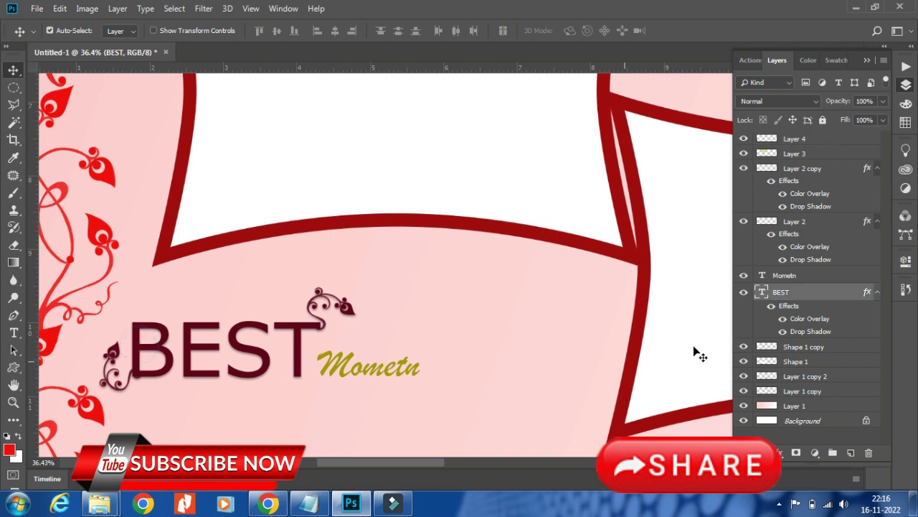
click(744, 292)
click(744, 292)
click(115, 357)
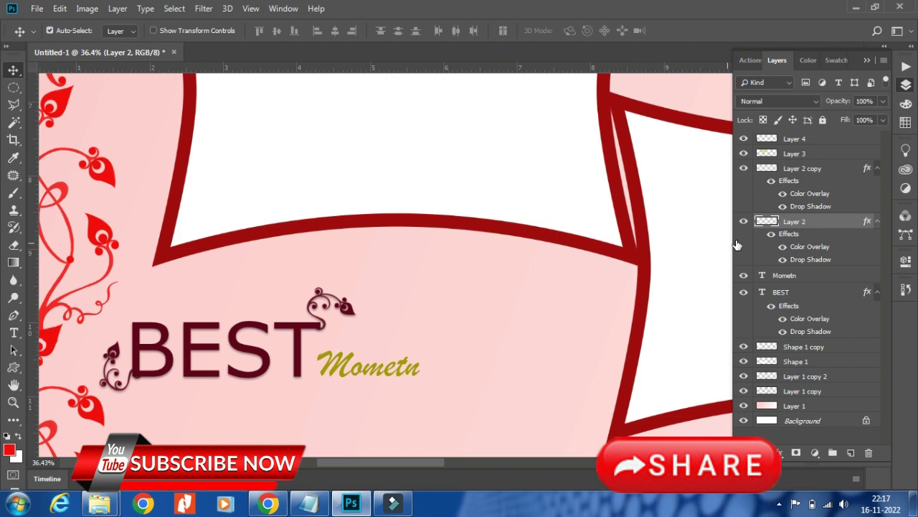
click(876, 222)
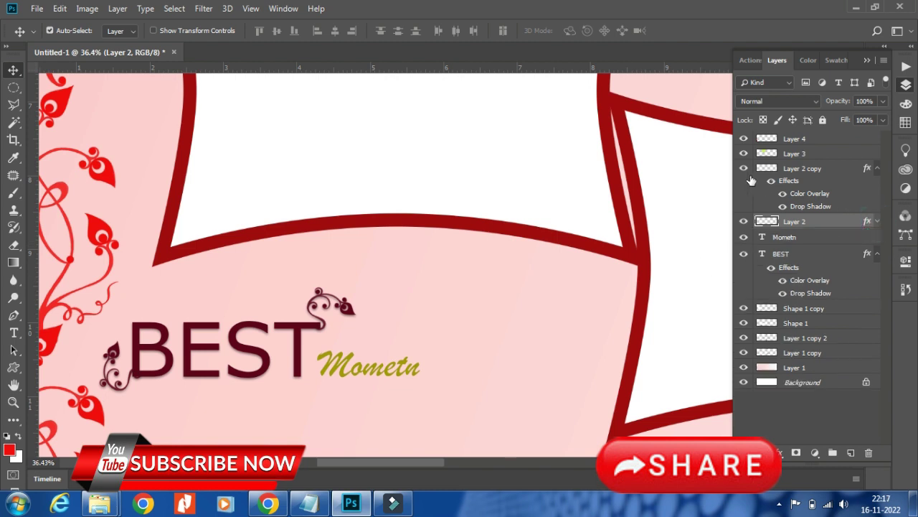
click(745, 169)
click(744, 170)
Remove the duplicate flourish layer, Layer 2 copy.
click(876, 168)
click(811, 169)
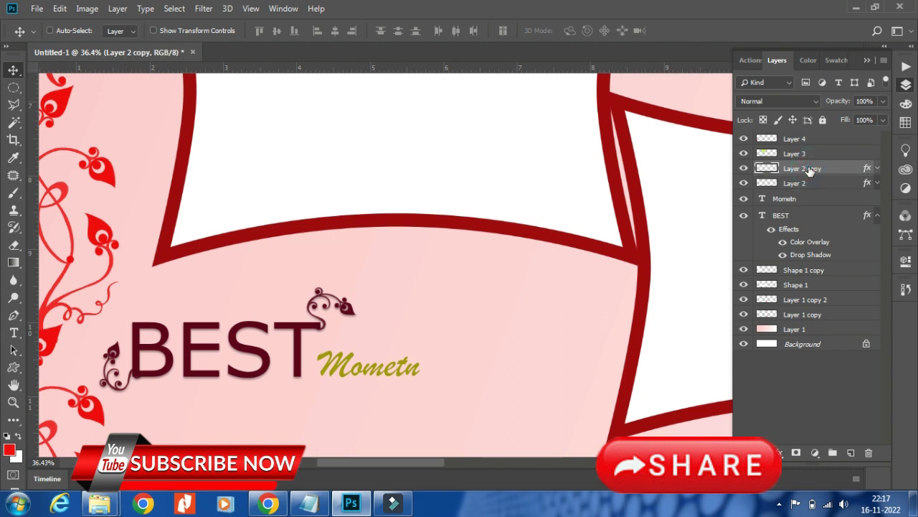
key(ctrl+e)
click(744, 168)
click(744, 167)
Group Layer 2, Mometn and BEST into Group 1.
ctrl+click(780, 202)
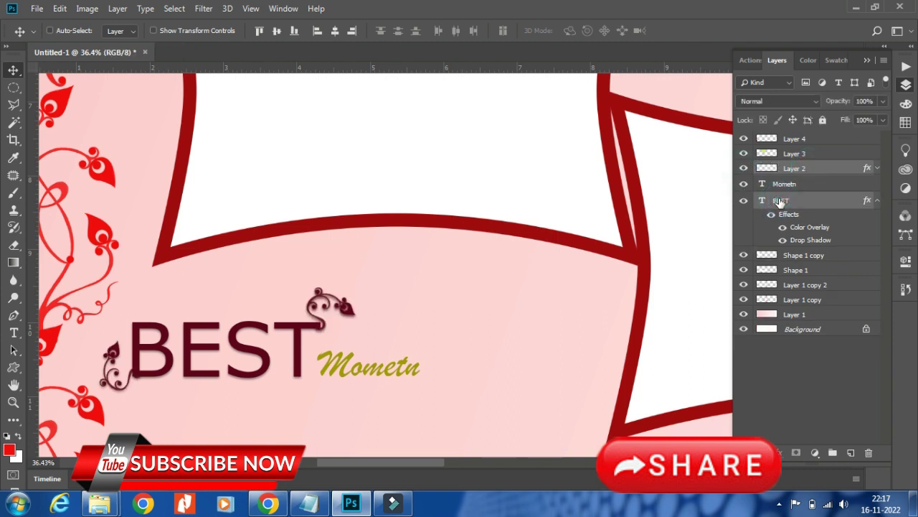
ctrl+click(787, 188)
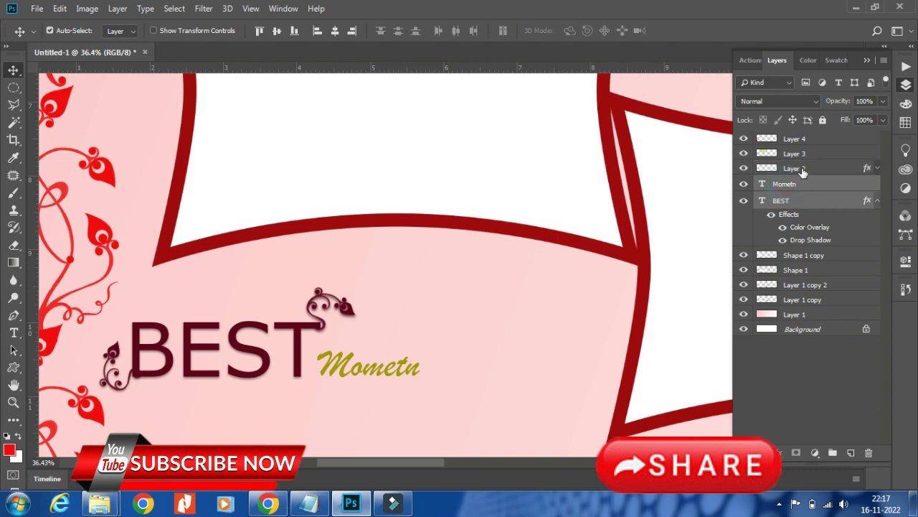
click(803, 169)
shift+click(795, 202)
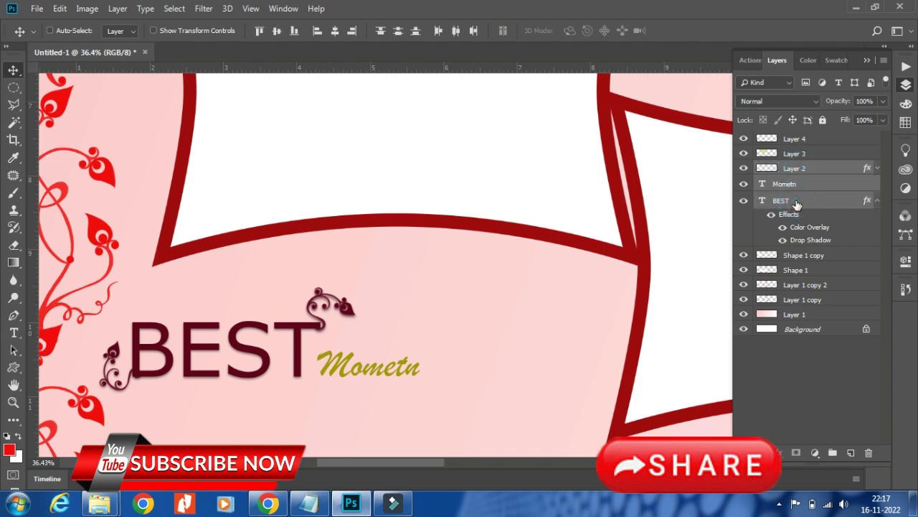
key(ctrl+g)
click(743, 169)
click(743, 169)
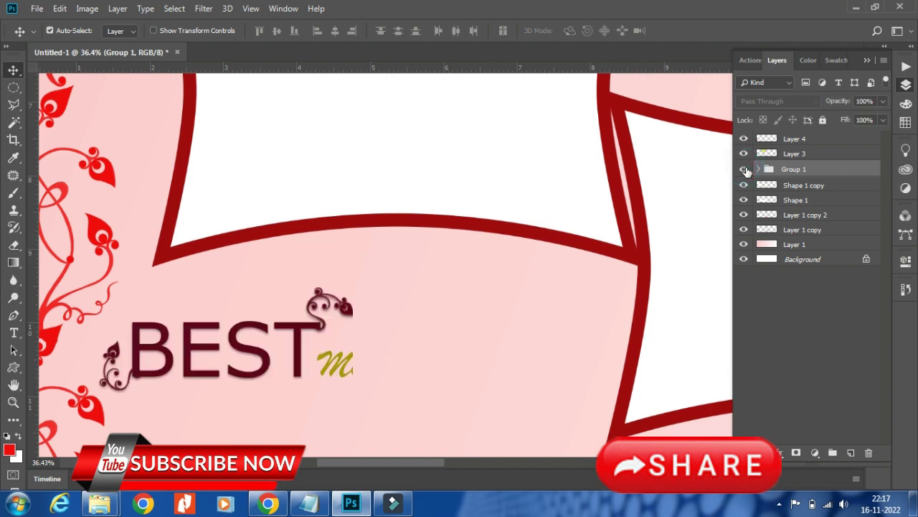
Undo an accidental BEST move, then select and collapse Group 1.
scroll(262, 322, down, 5)
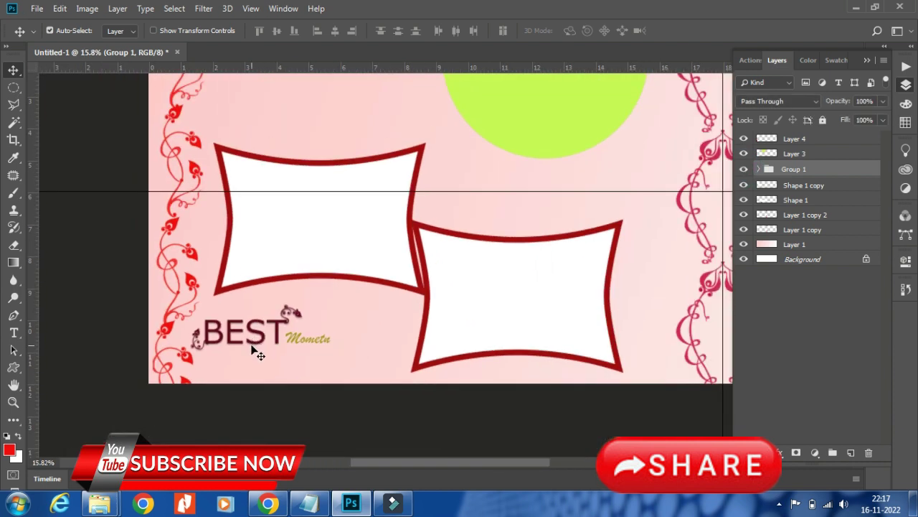
drag(234, 333, 259, 281)
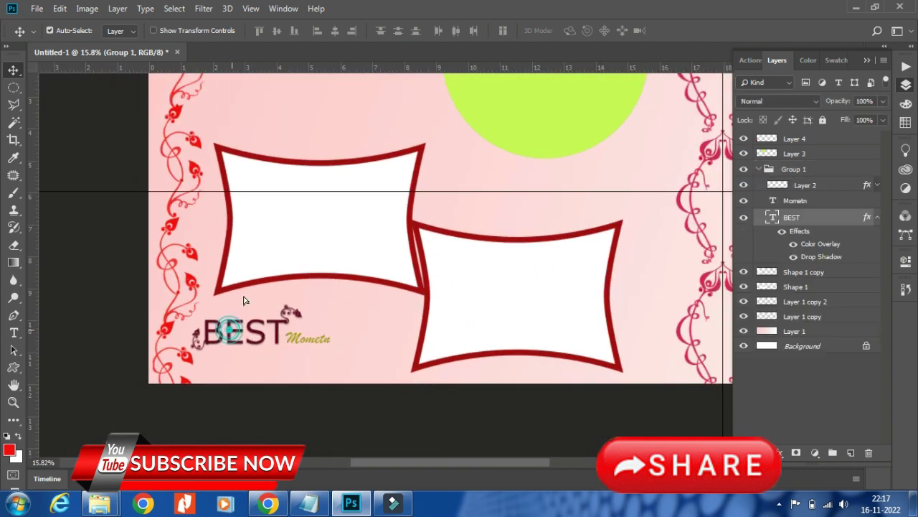
key(ctrl+z)
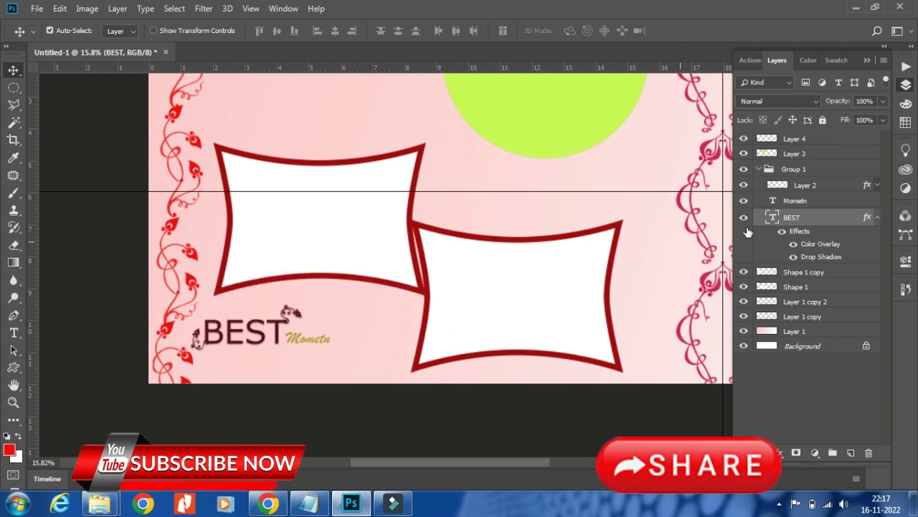
click(786, 186)
click(767, 170)
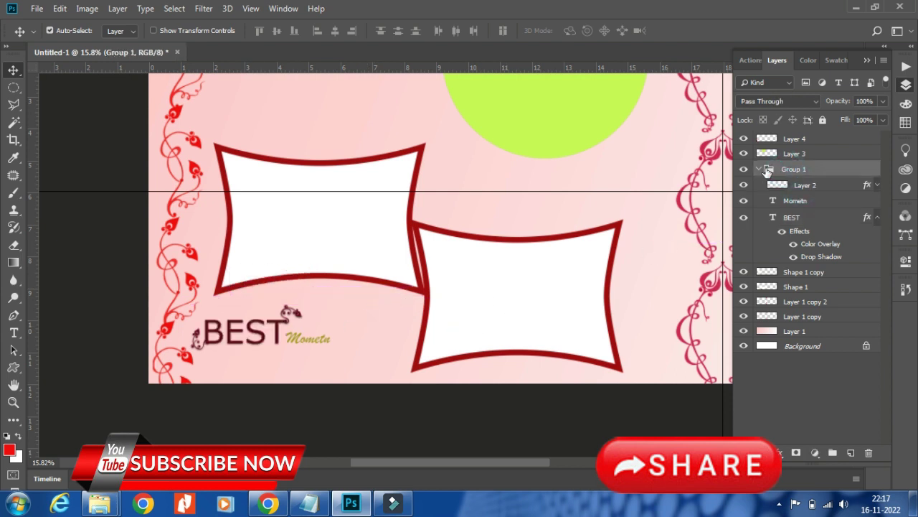
click(760, 169)
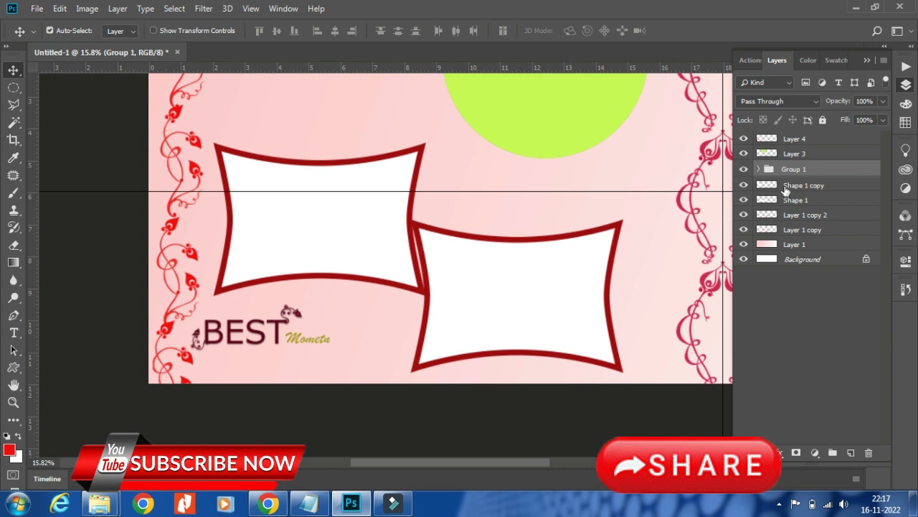
Move the logo group onto the green circle.
key(ctrl+t)
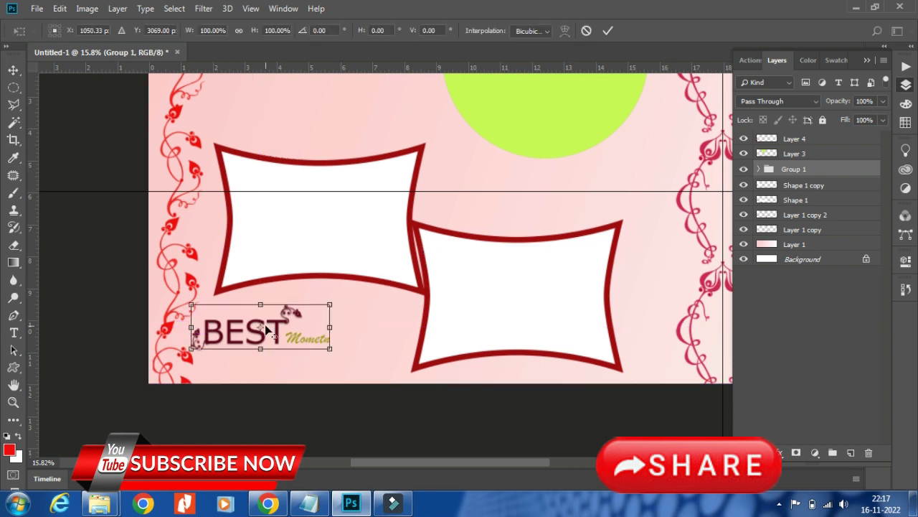
drag(322, 296, 333, 277)
mouse_move(275, 327)
mouse_down()
mouse_move(543, 102)
mouse_move(467, 215)
mouse_up()
key(ctrl+plus)
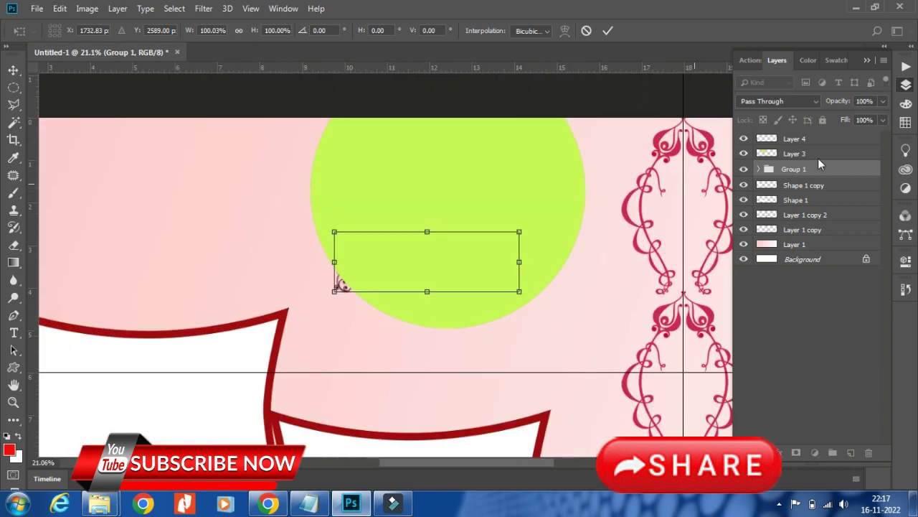
click(823, 168)
click(607, 30)
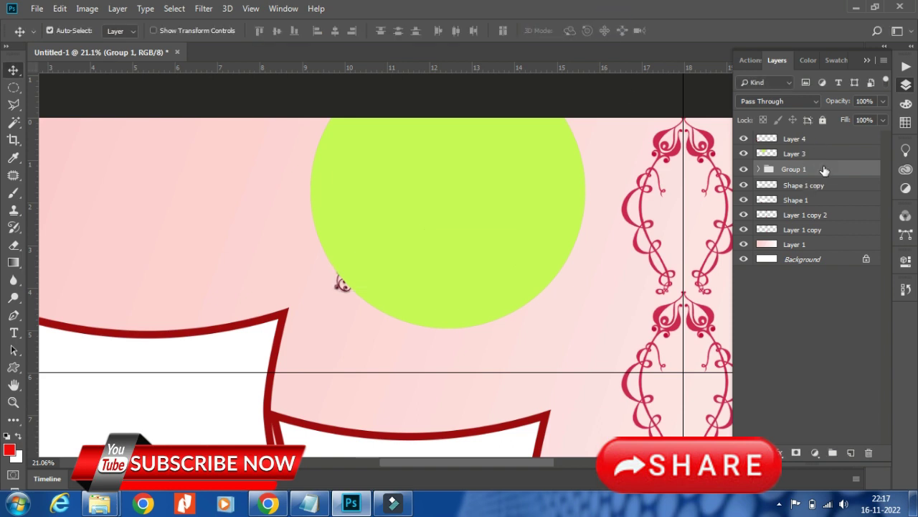
Stack Group 1 above Layer 3 and reselect the whole group.
drag(824, 169, 819, 151)
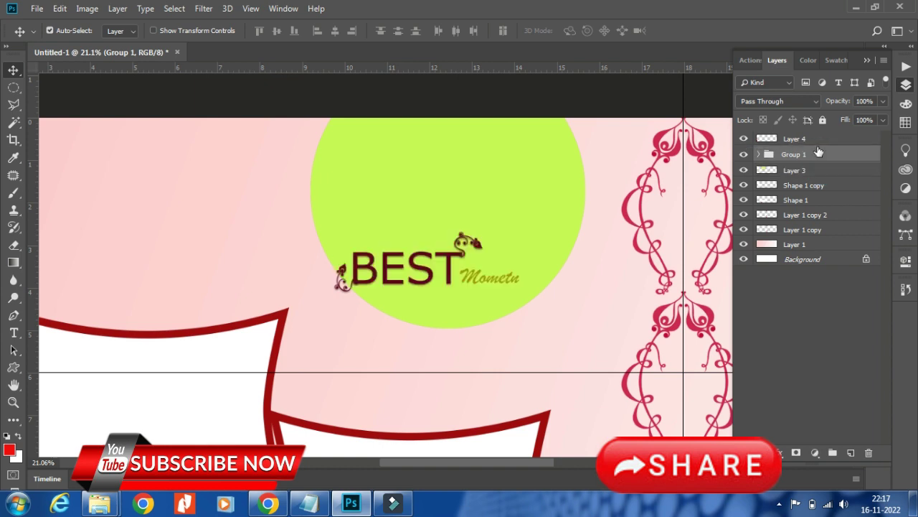
click(744, 156)
click(744, 157)
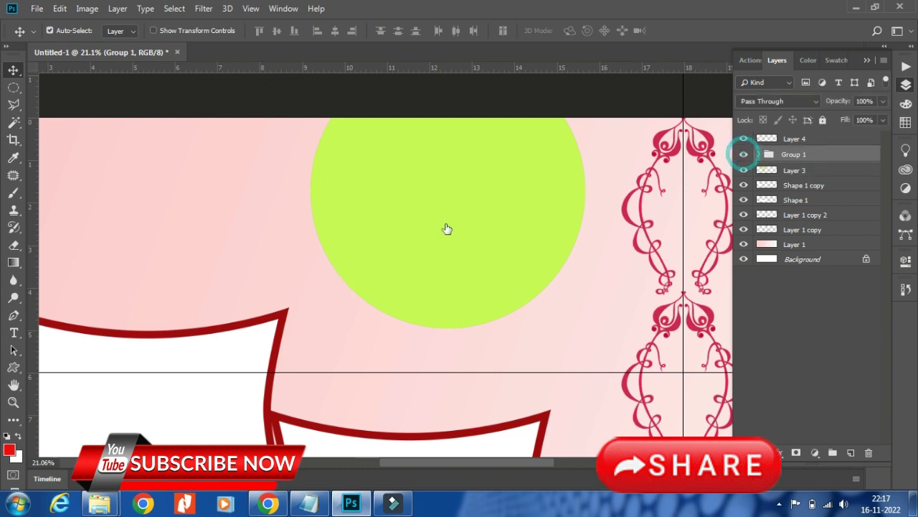
click(416, 262)
drag(416, 262, 464, 240)
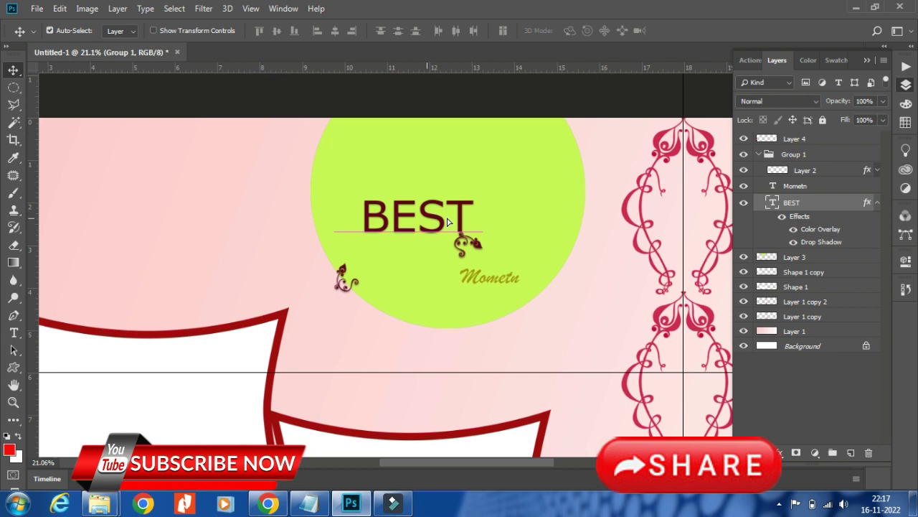
key(ctrl+z)
click(775, 157)
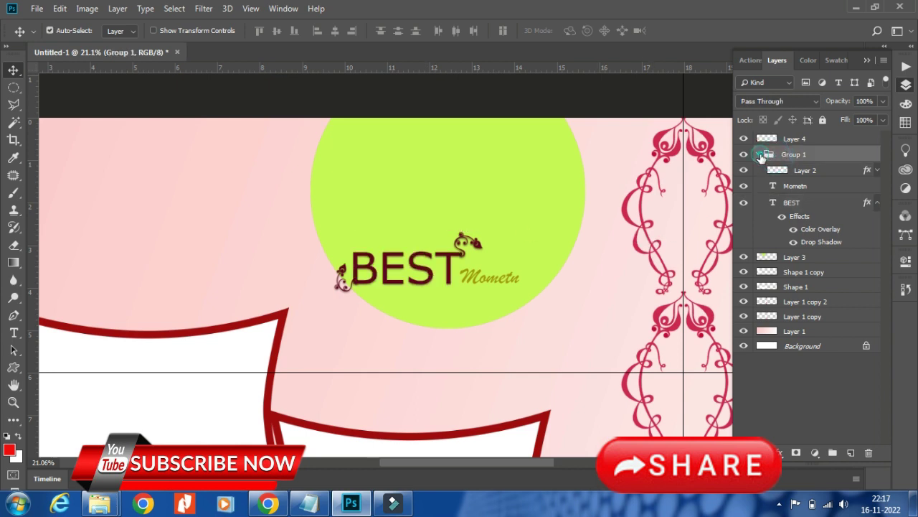
click(759, 154)
Reposition the logo within the circle and enlarge it to about 125%.
key(ctrl+t)
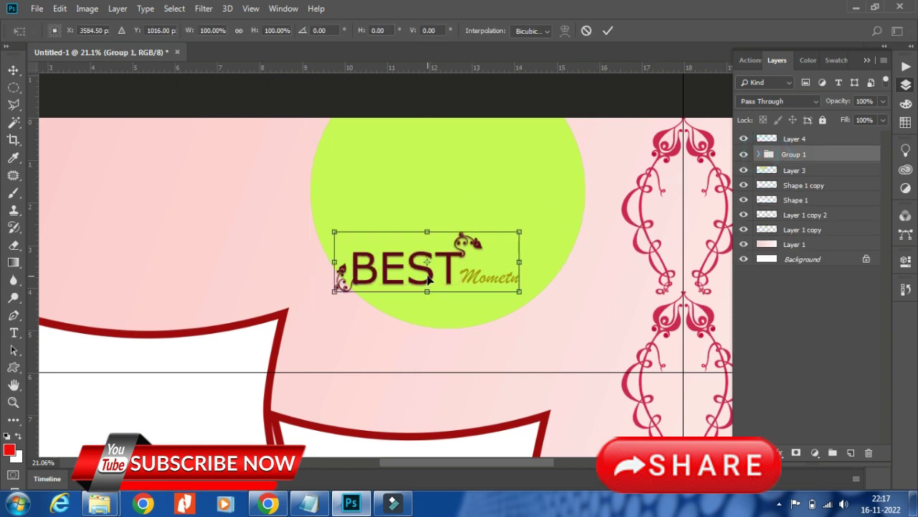
drag(427, 278, 450, 221)
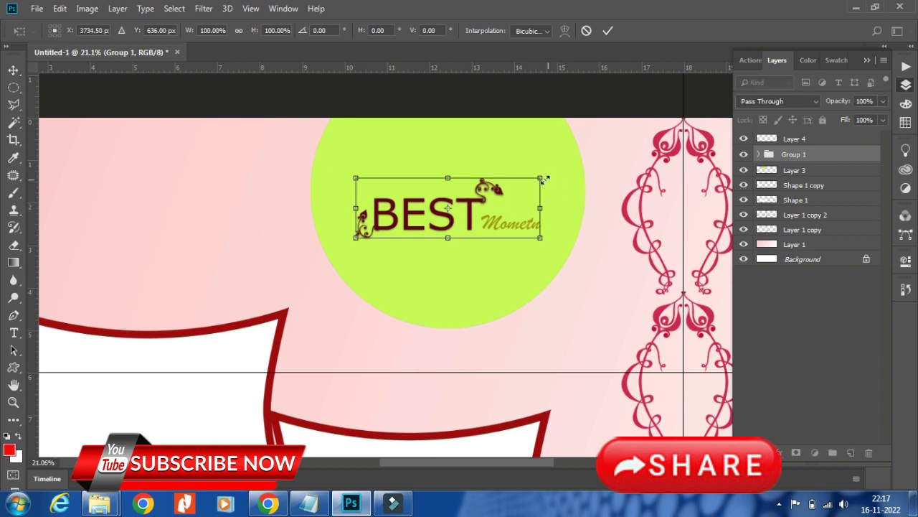
drag(543, 178, 566, 168)
click(609, 36)
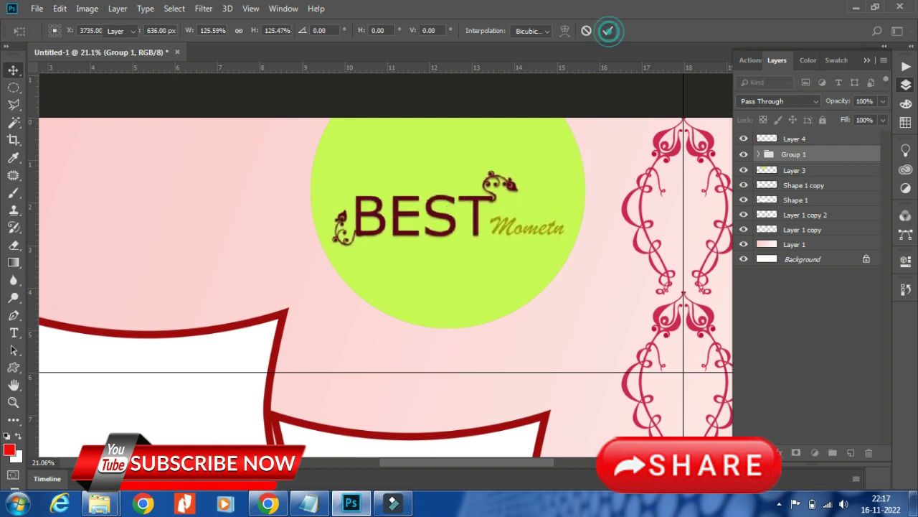
key(Return)
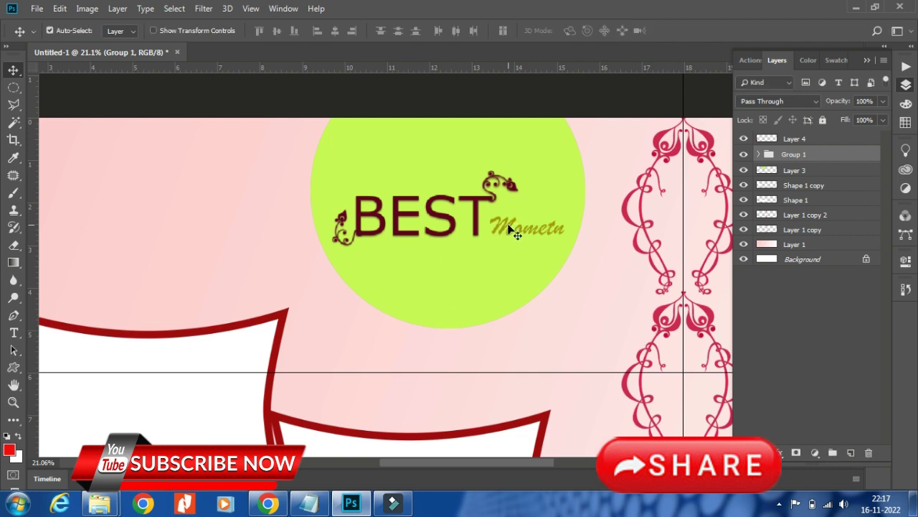
click(506, 228)
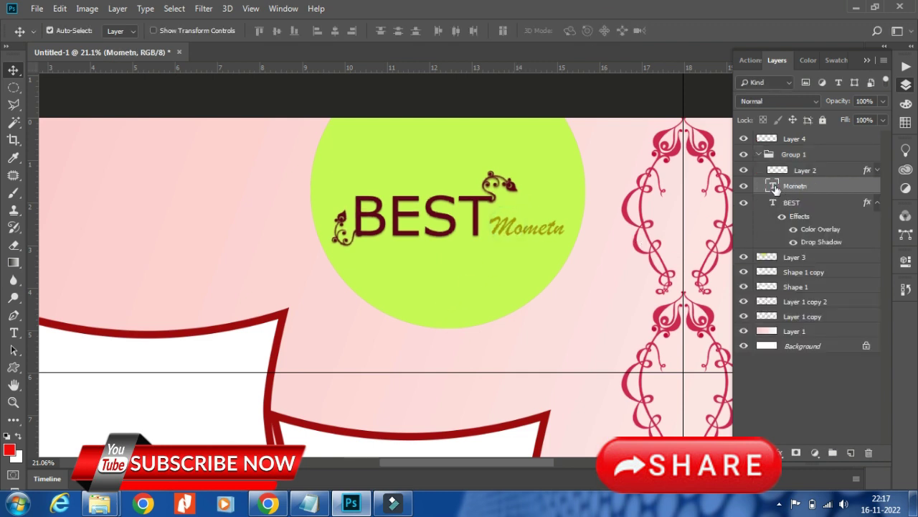
Recolour the Mometn text bright red (#e70f24), then select the green circle layer.
double_click(774, 189)
click(512, 30)
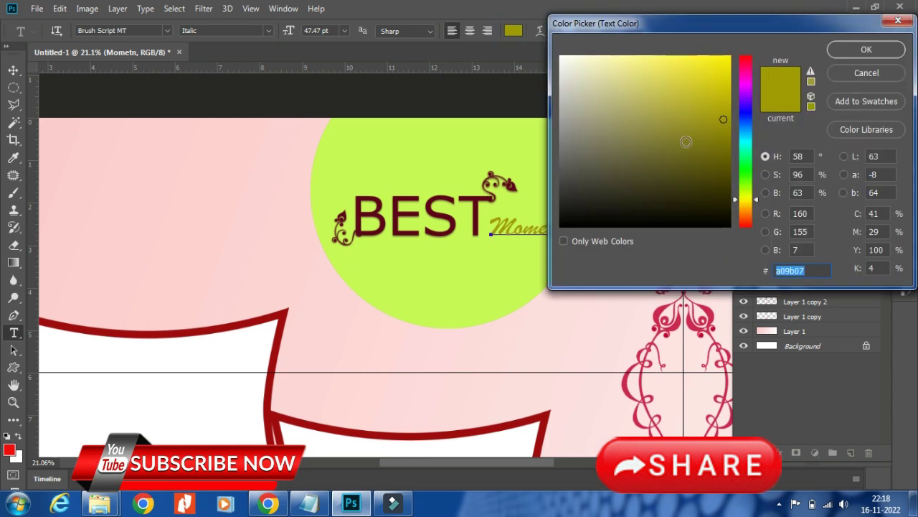
click(745, 58)
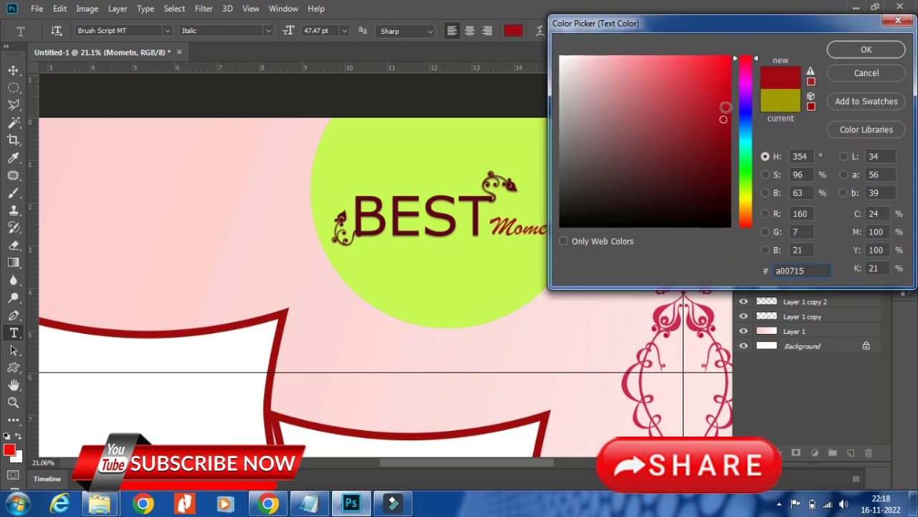
click(838, 50)
click(615, 31)
key(v)
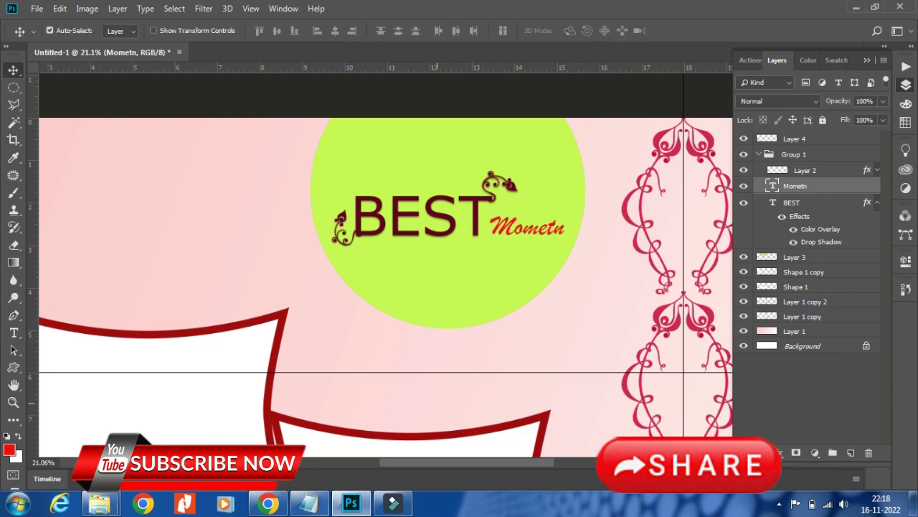
click(529, 271)
Give Layer 3 Drop Shadow, Outer Glow and Inner Shadow with adjusted distance.
double_click(838, 258)
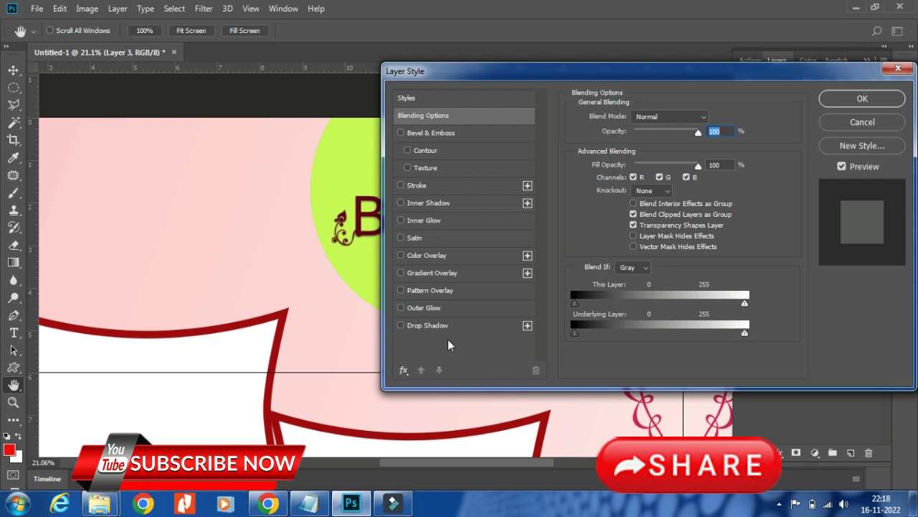
click(433, 327)
click(430, 308)
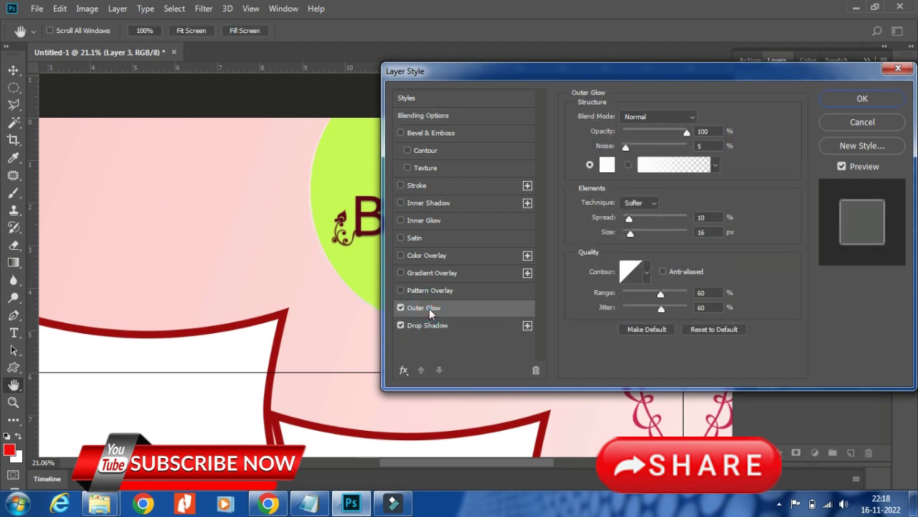
click(421, 203)
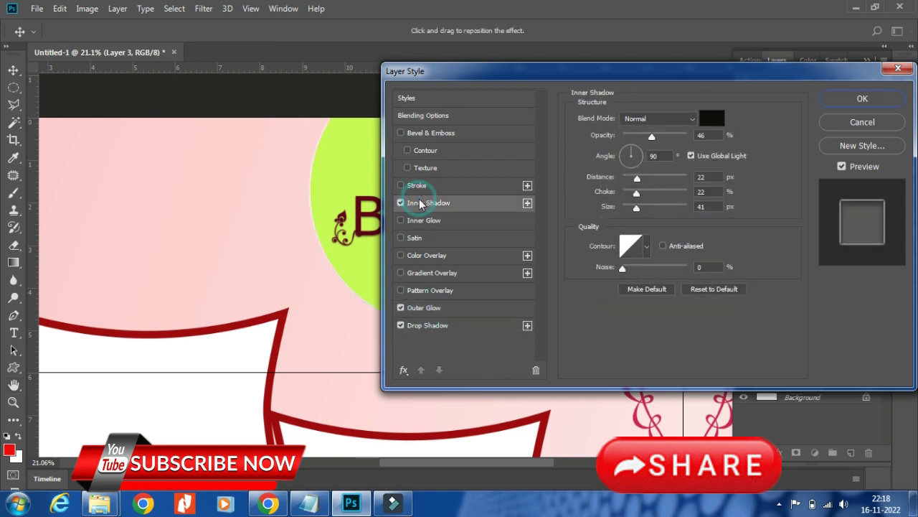
drag(643, 181, 654, 177)
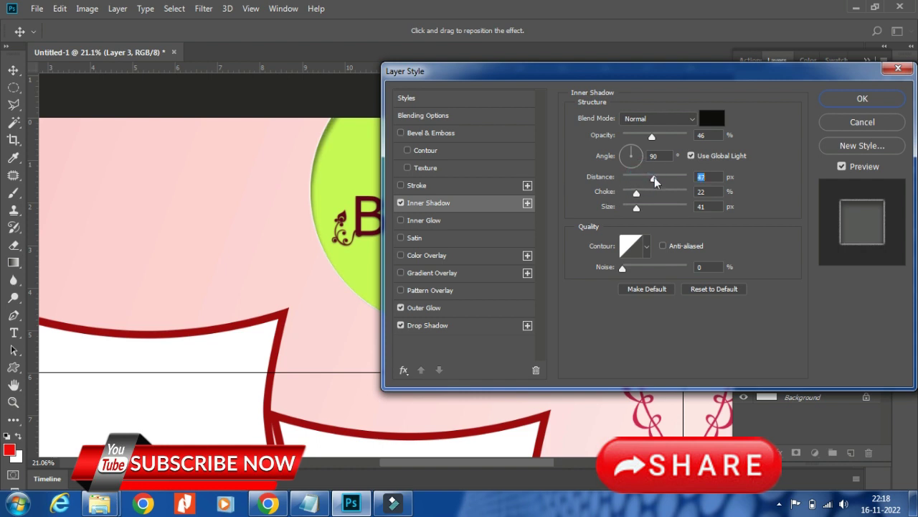
key(Return)
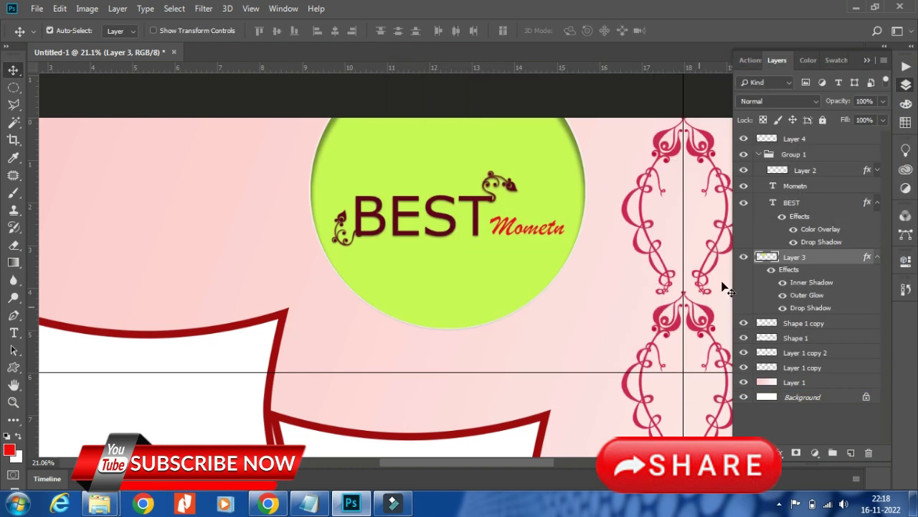
click(298, 206)
scroll(279, 207, down, 2)
scroll(280, 208, down, 2)
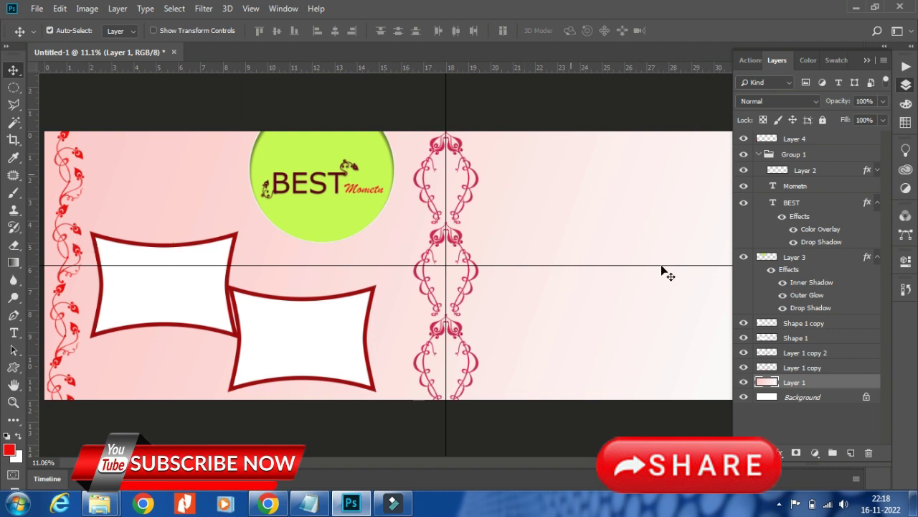
click(796, 101)
click(775, 266)
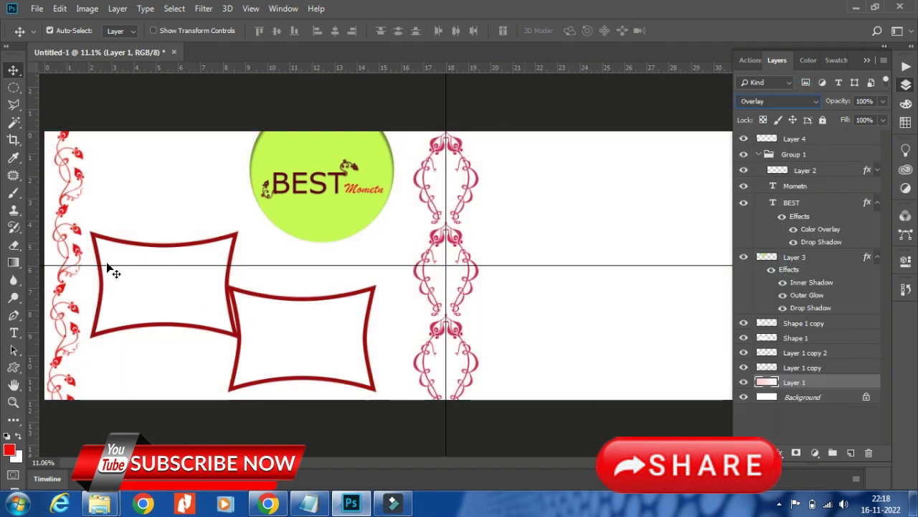
key(ctrl+z)
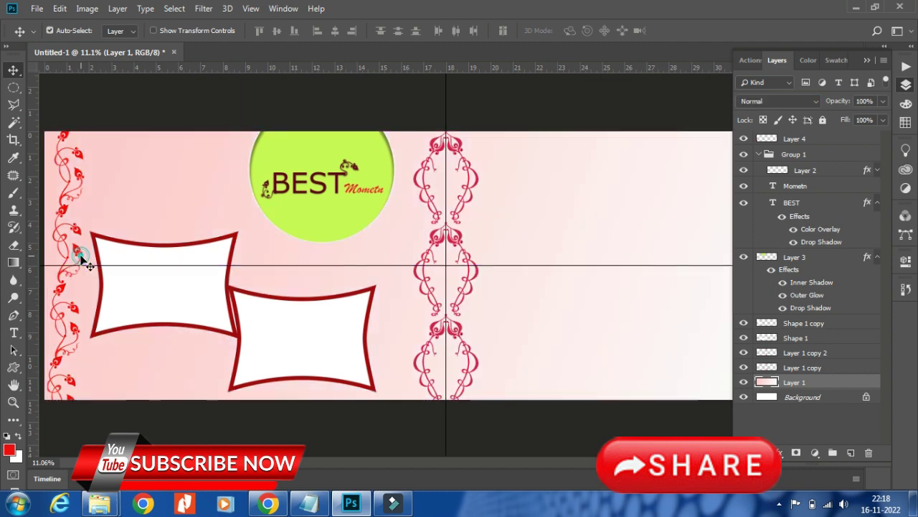
click(746, 382)
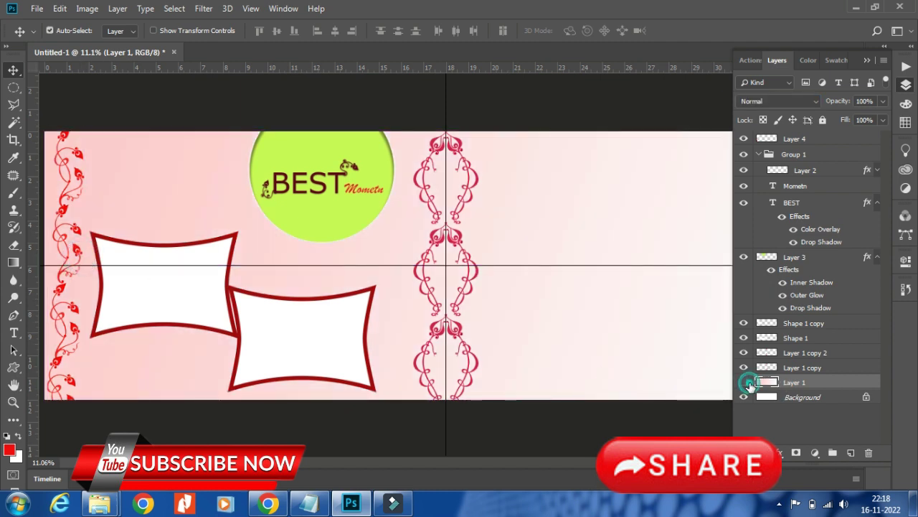
click(744, 368)
click(743, 368)
Move Layer 4 above Layer 1, blend it in Overlay, and duplicate it rightward.
click(78, 178)
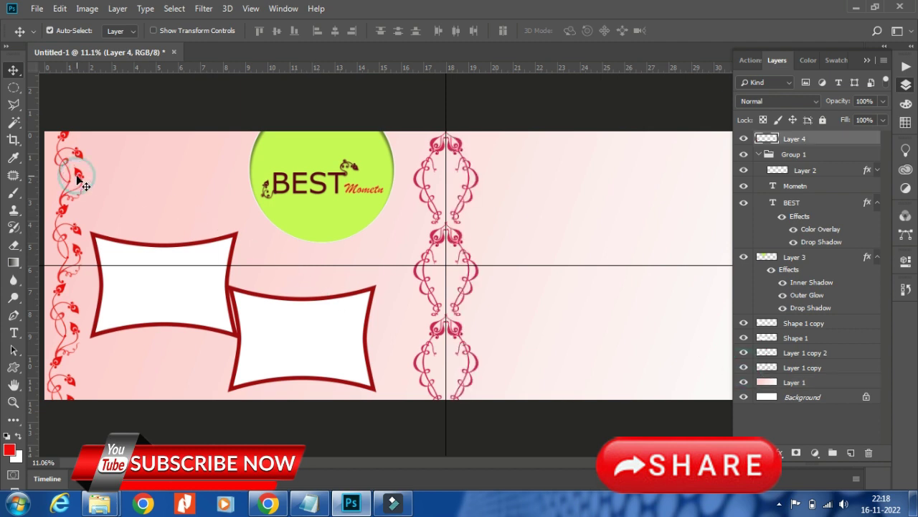
click(783, 101)
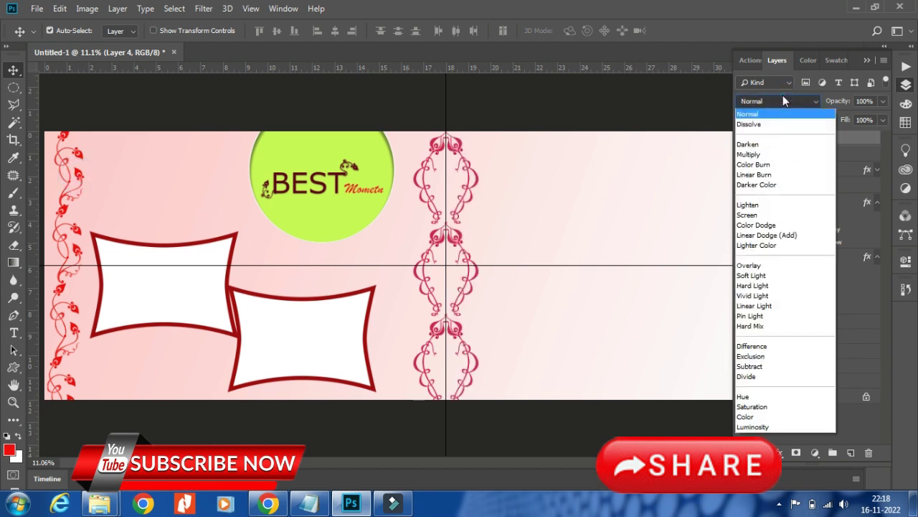
click(784, 101)
drag(811, 139, 809, 367)
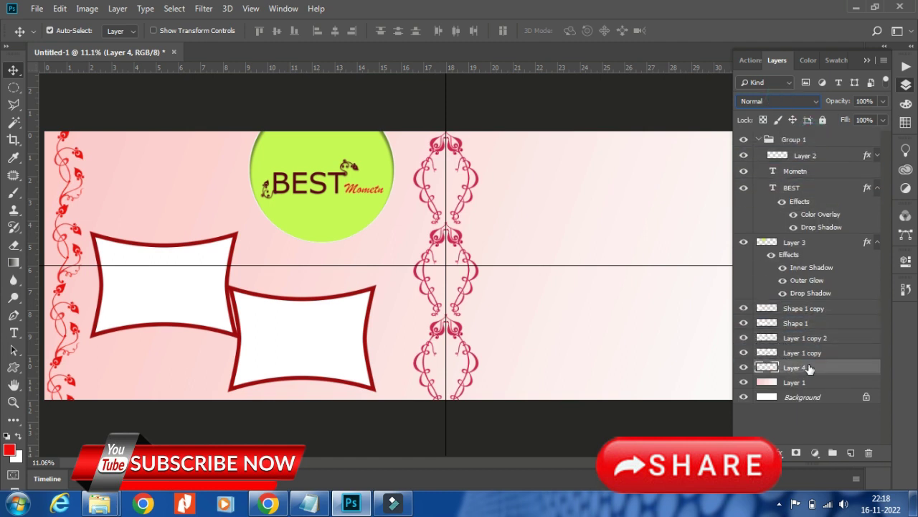
click(776, 101)
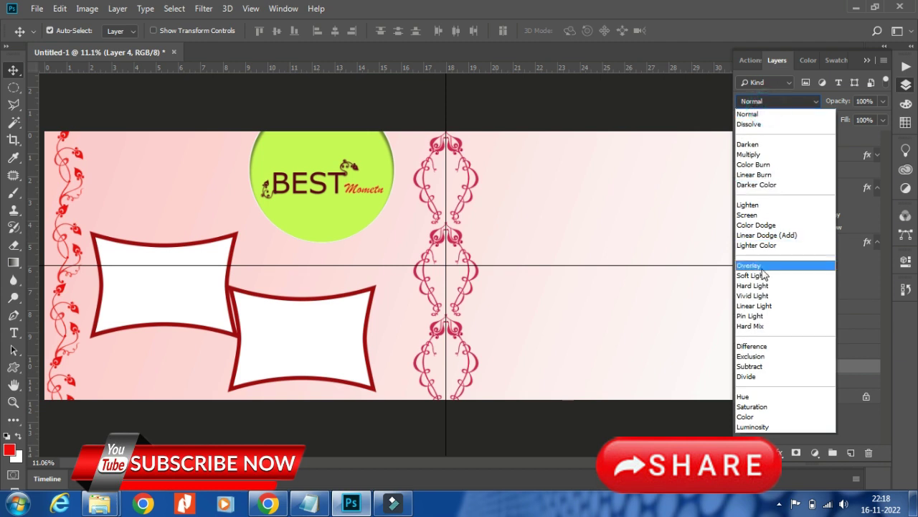
click(763, 264)
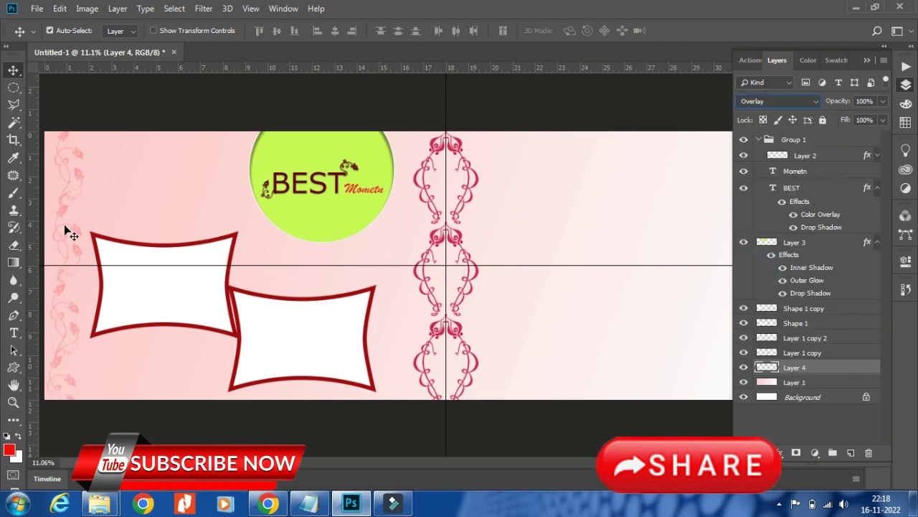
drag(62, 216, 98, 214)
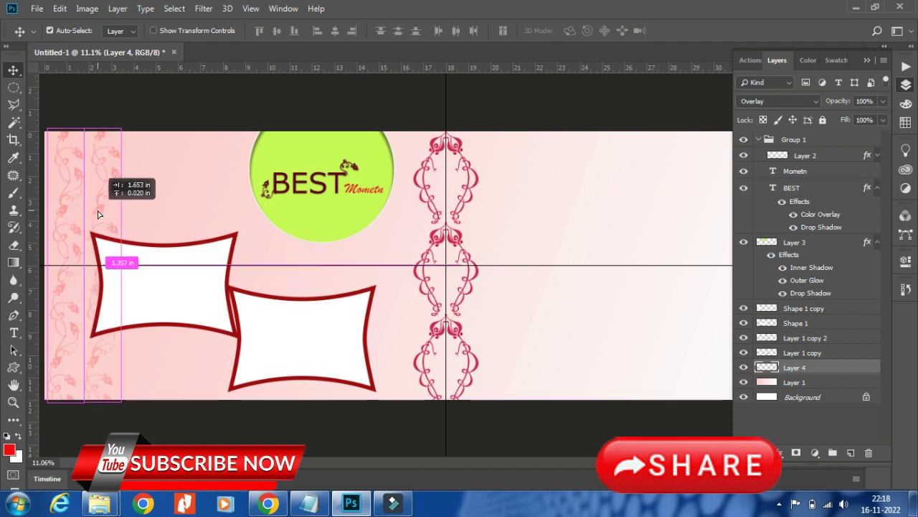
drag(98, 214, 98, 214)
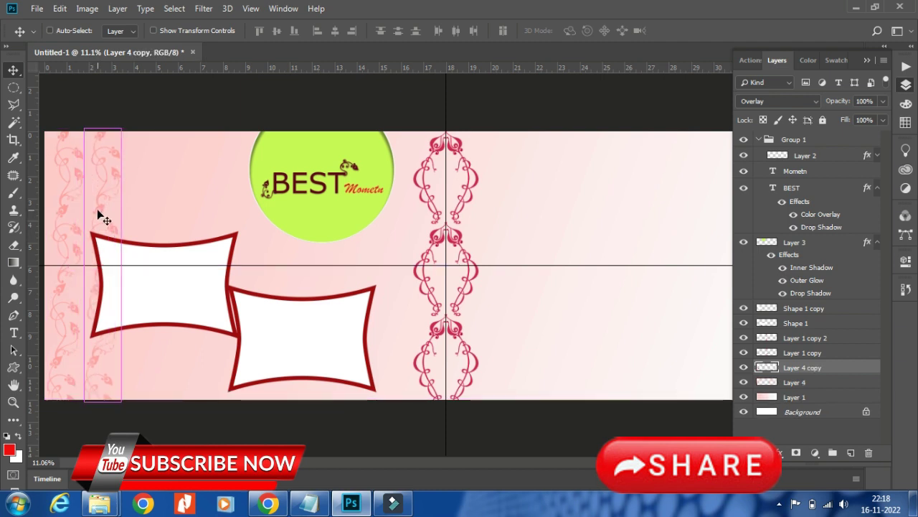
Undo the border copy and try duplicating the background and shifting the floral pattern.
key(ctrl+z)
key(ctrl+minus)
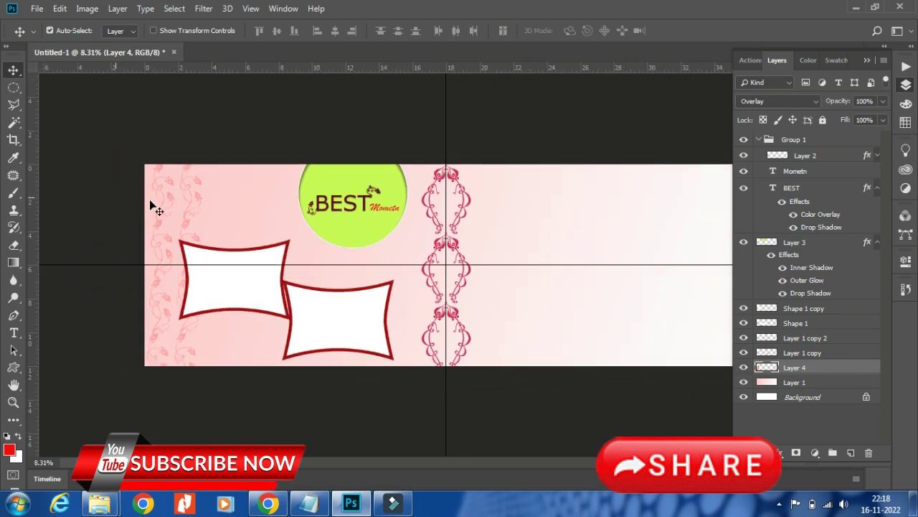
drag(166, 202, 220, 197)
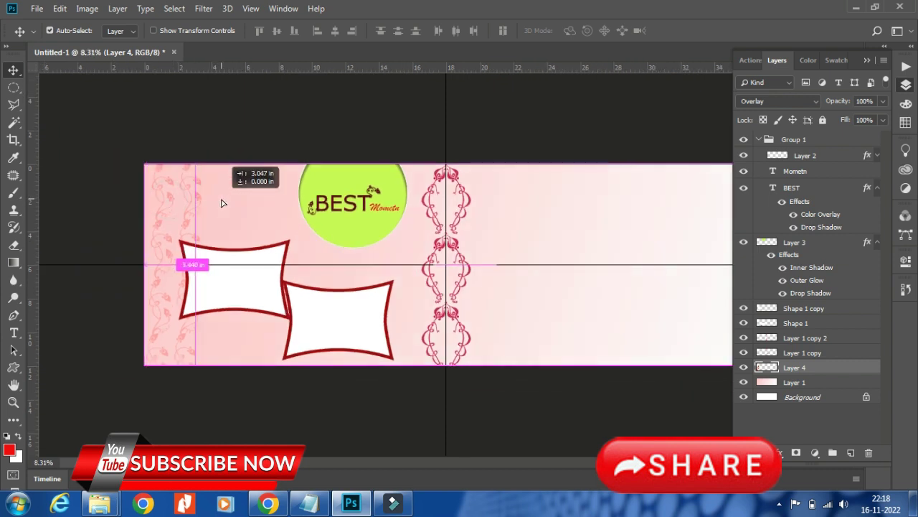
key(ctrl+z)
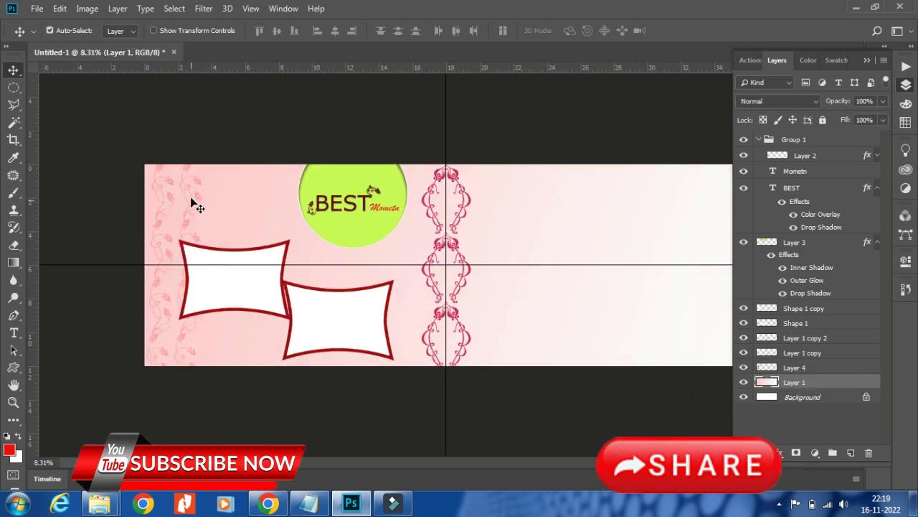
drag(191, 199, 254, 207)
click(768, 367)
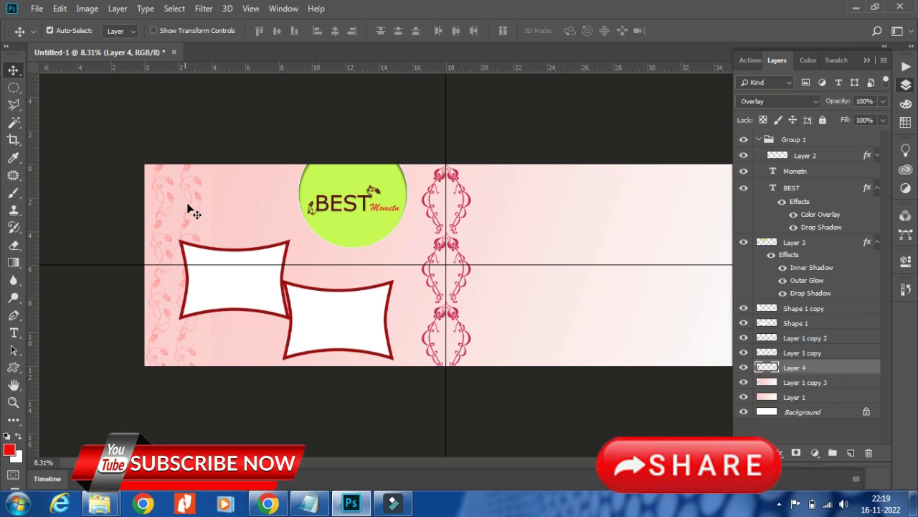
drag(189, 206, 261, 211)
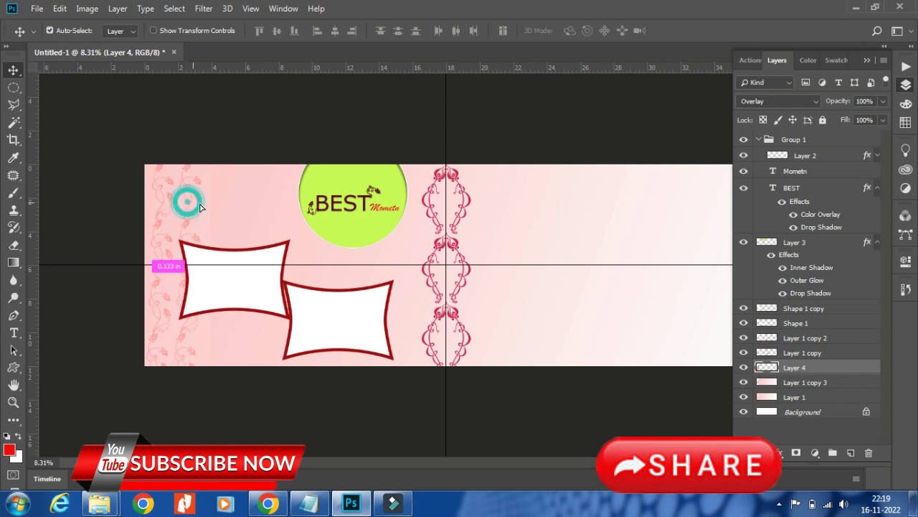
click(263, 211)
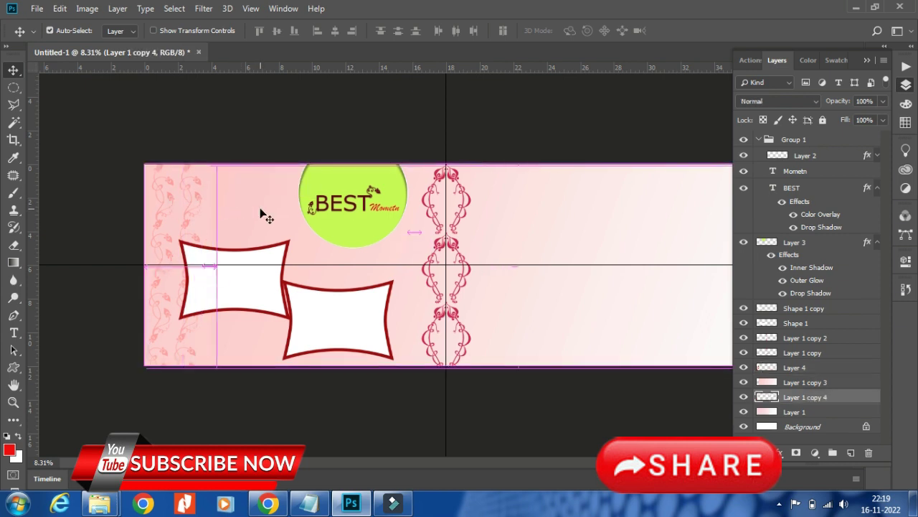
click(793, 366)
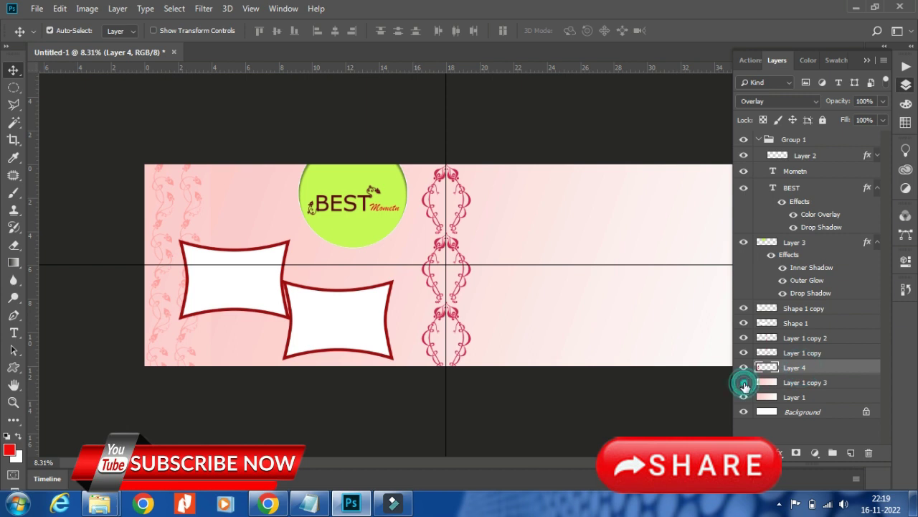
click(768, 383)
Compare Layer 1 copy 3 by toggling its visibility, then delete it.
click(744, 383)
click(743, 382)
click(743, 383)
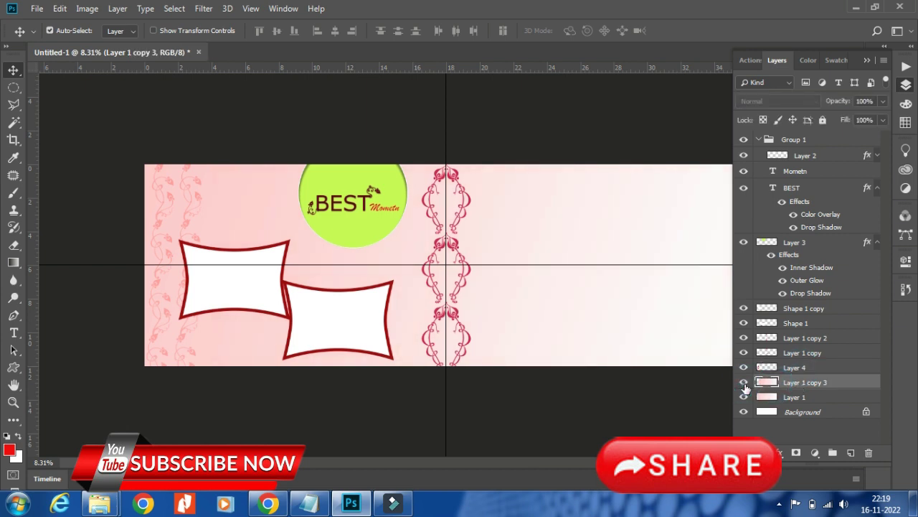
click(743, 382)
click(743, 382)
click(744, 382)
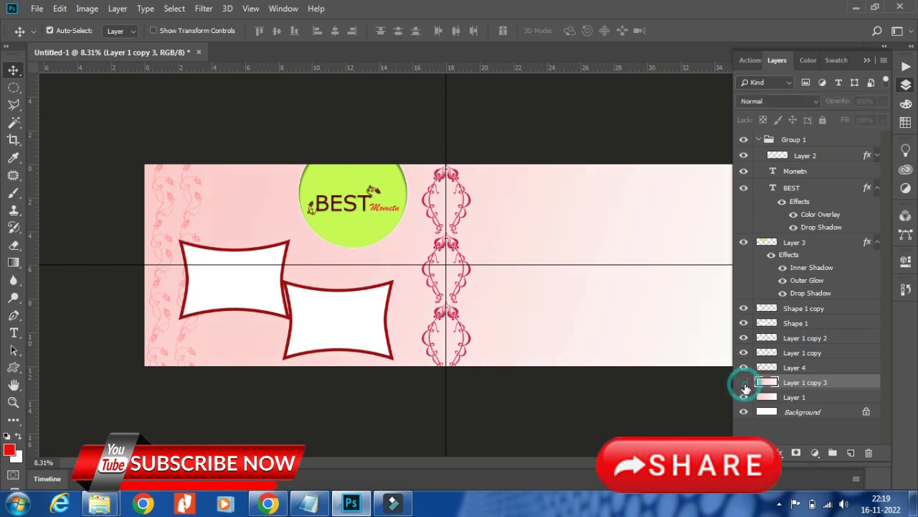
scroll(445, 330, down, 1)
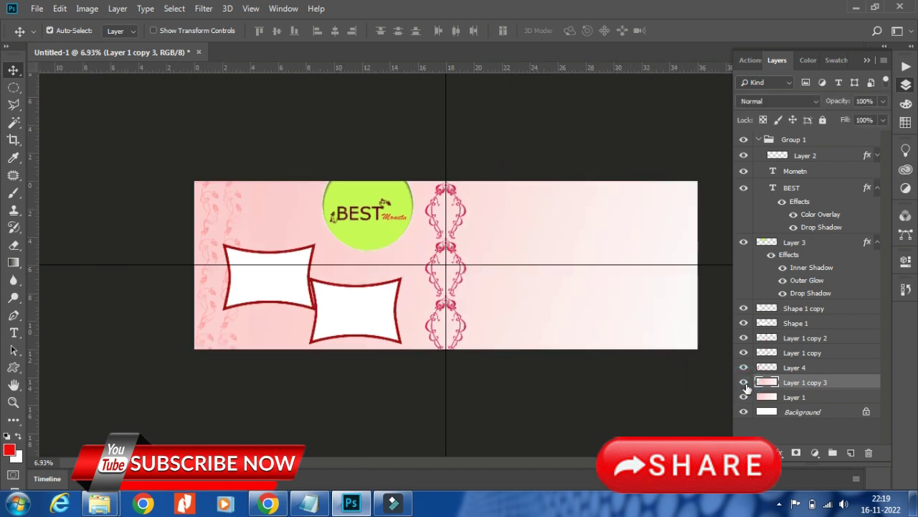
click(868, 453)
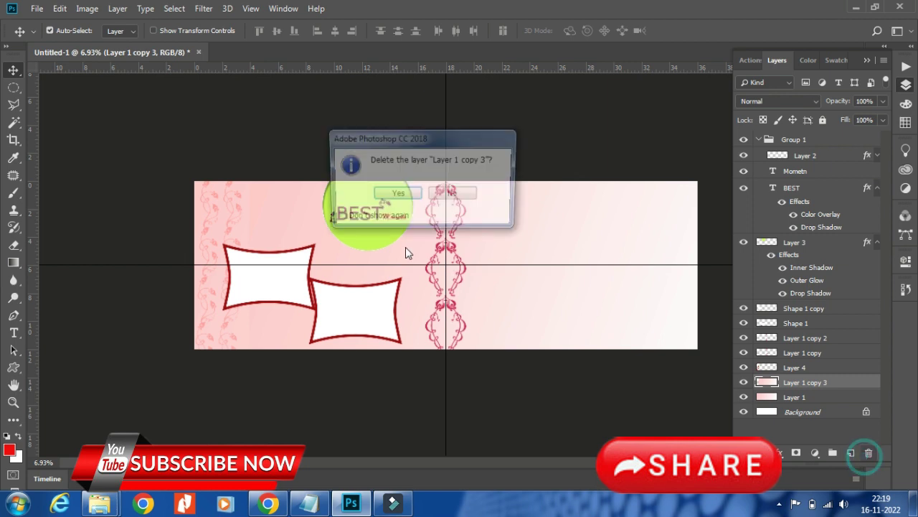
click(397, 193)
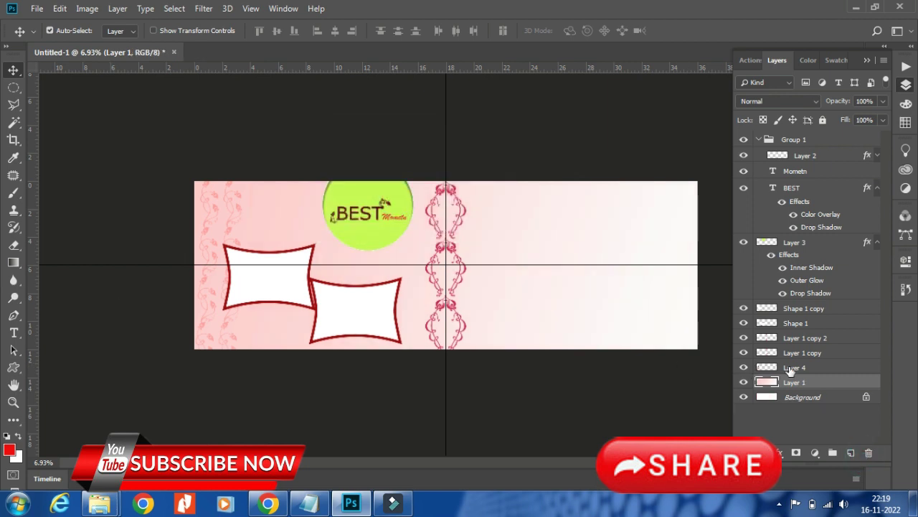
Duplicate floral pattern Layer 4 and trial-slide the copy right, undoing stray moves.
click(790, 368)
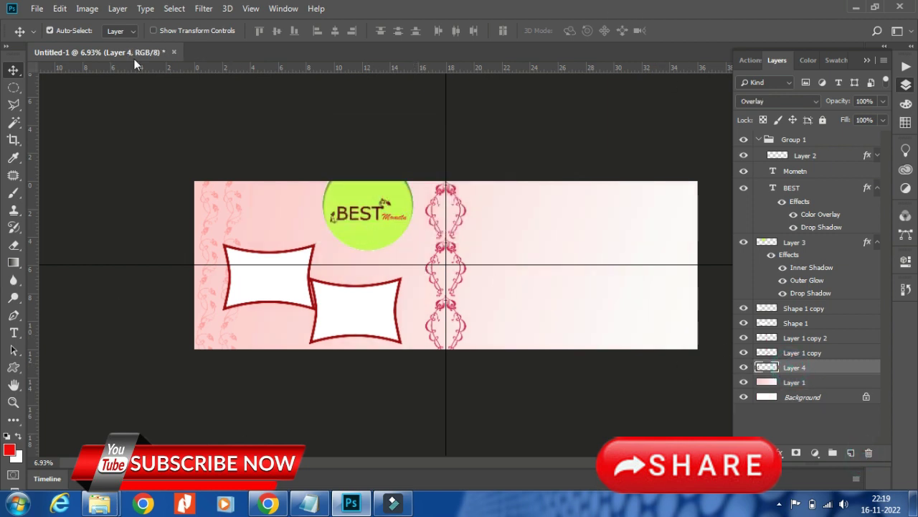
key(ctrl)
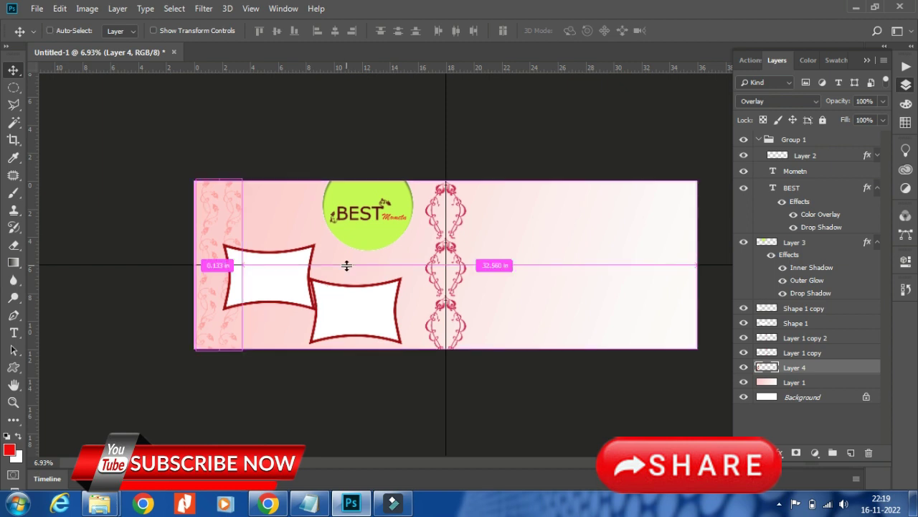
key(ctrl+j)
drag(237, 224, 267, 242)
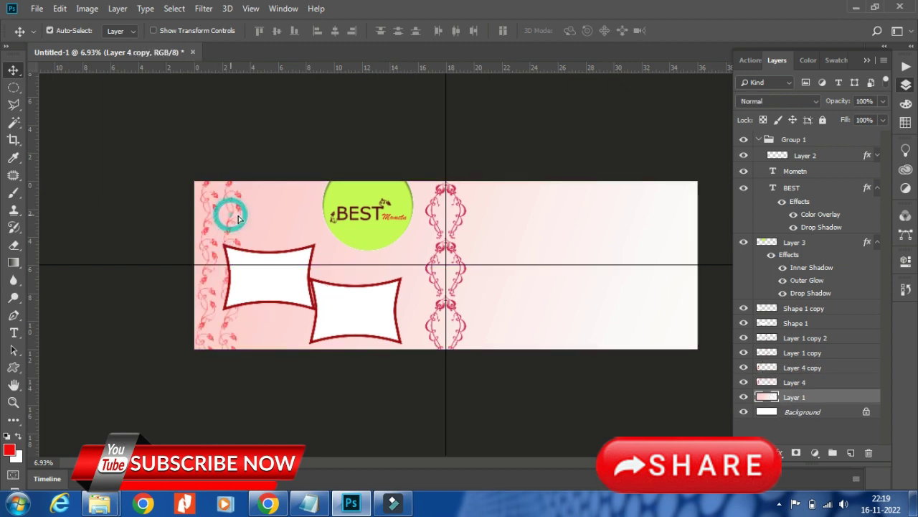
key(ctrl+z)
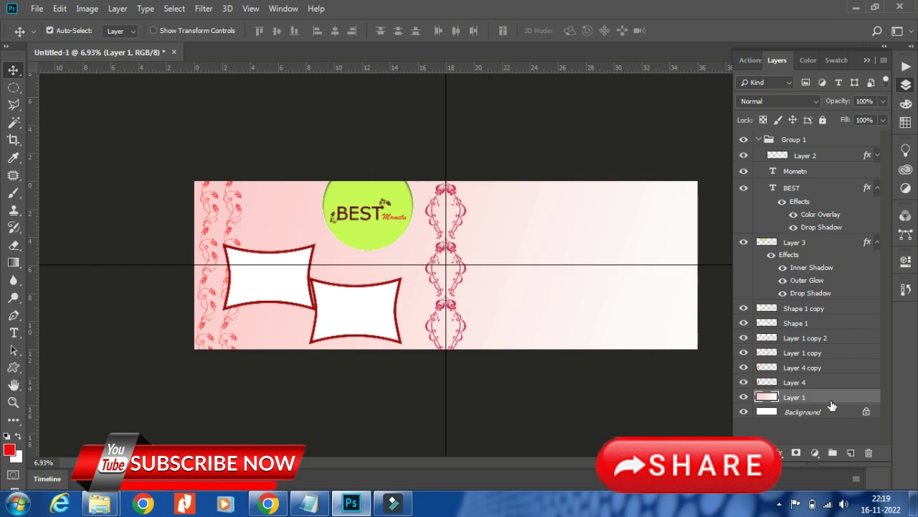
click(839, 384)
click(811, 370)
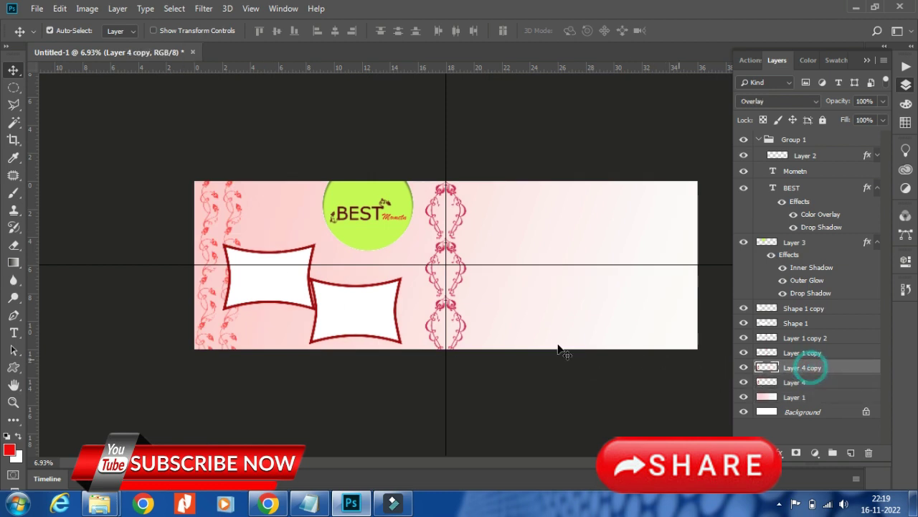
scroll(277, 243, up, 2)
drag(184, 227, 250, 224)
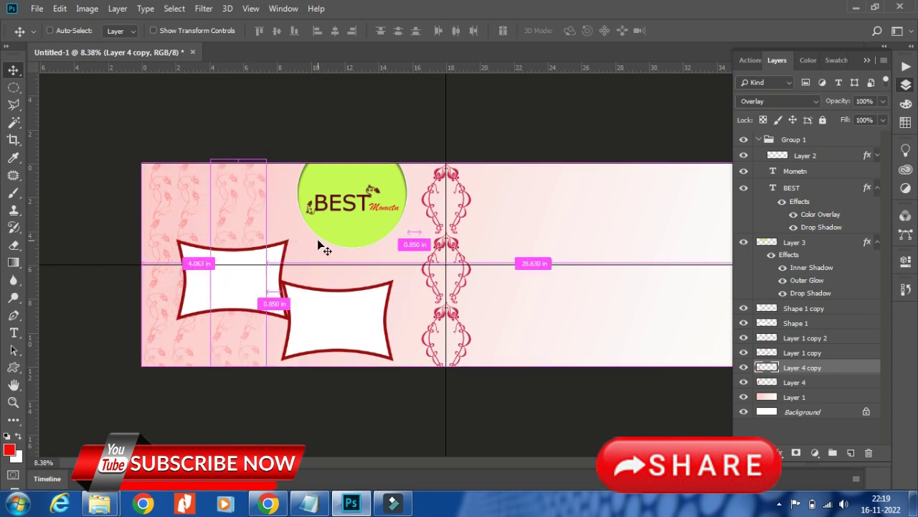
key(ctrl+z)
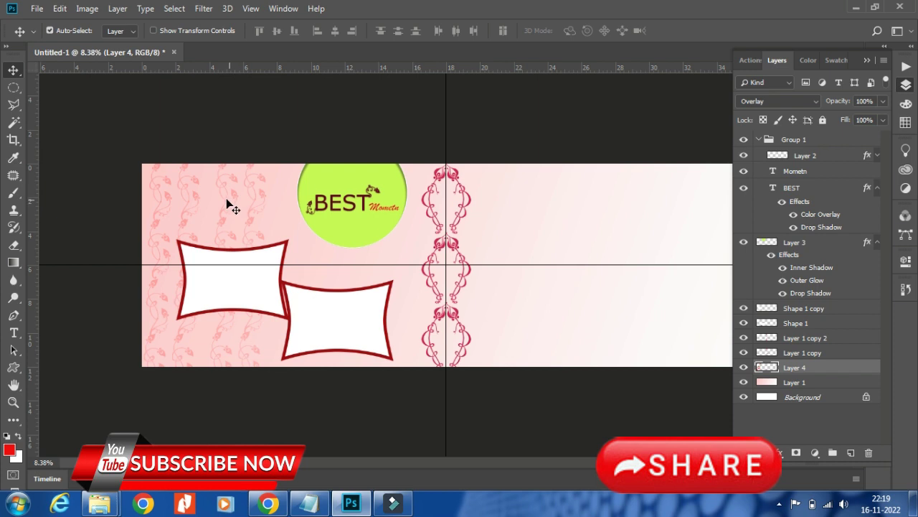
Drag a floral pattern copy across the banner's right half next to the original.
drag(235, 195, 234, 200)
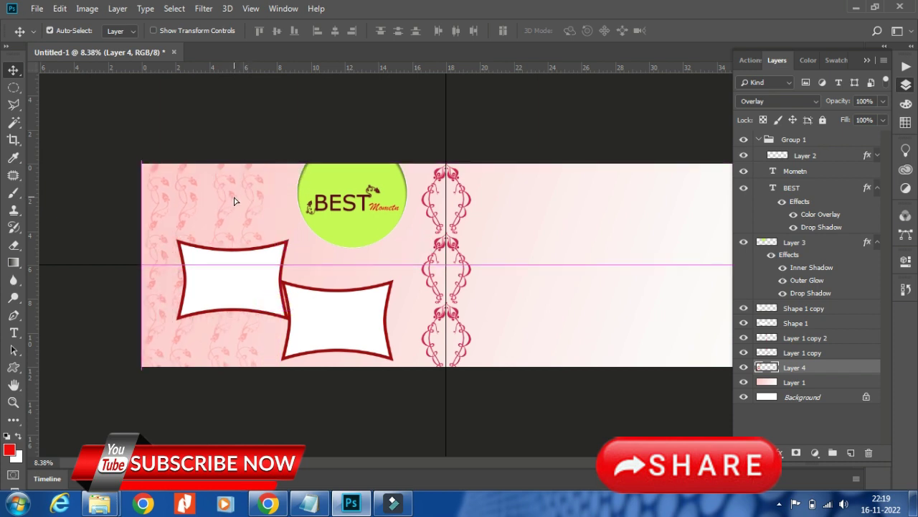
drag(235, 200, 384, 206)
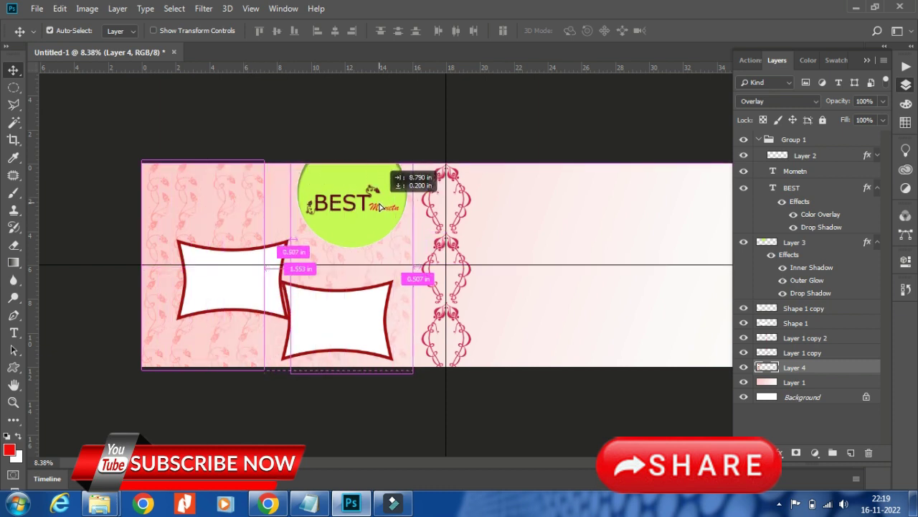
drag(384, 206, 431, 267)
key(ctrl)
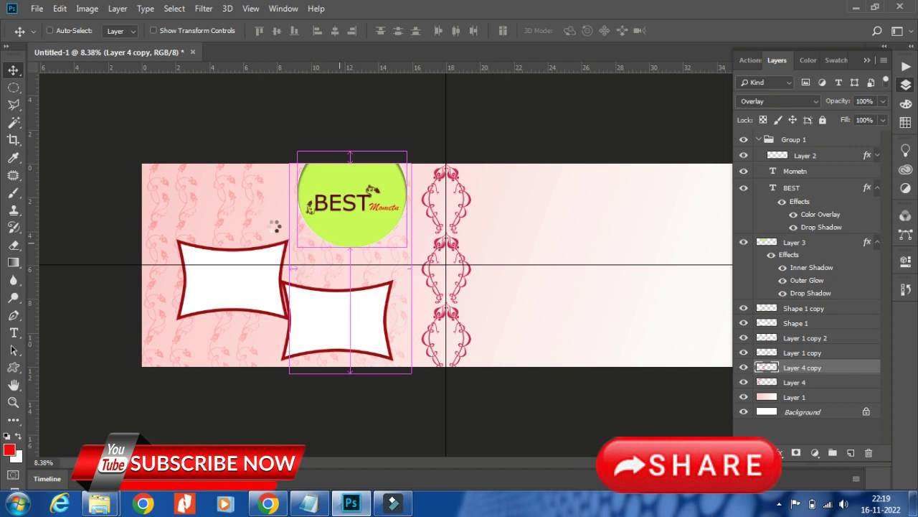
key(ctrl+z)
mouse_move(253, 207)
mouse_down()
mouse_move(290, 233)
mouse_move(272, 232)
mouse_up()
key(ctrl+alt+z)
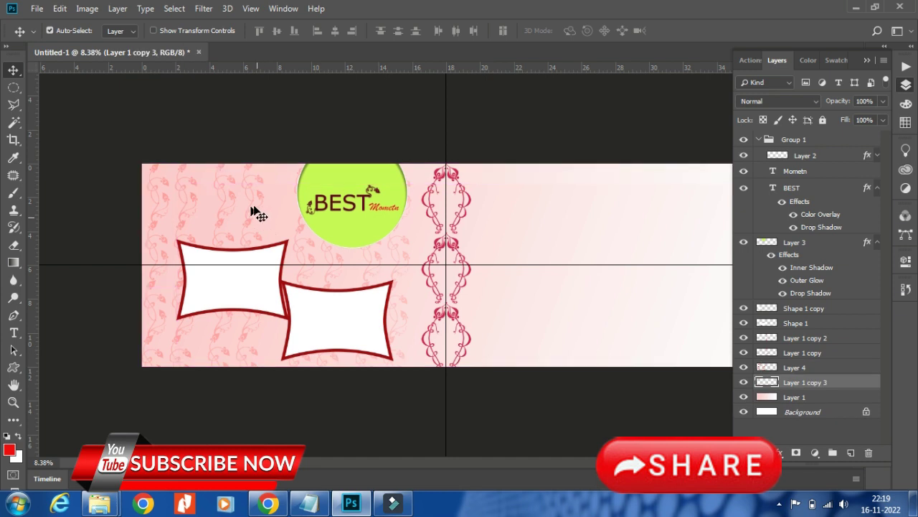
mouse_move(258, 194)
mouse_down()
mouse_move(341, 206)
mouse_move(574, 205)
mouse_up()
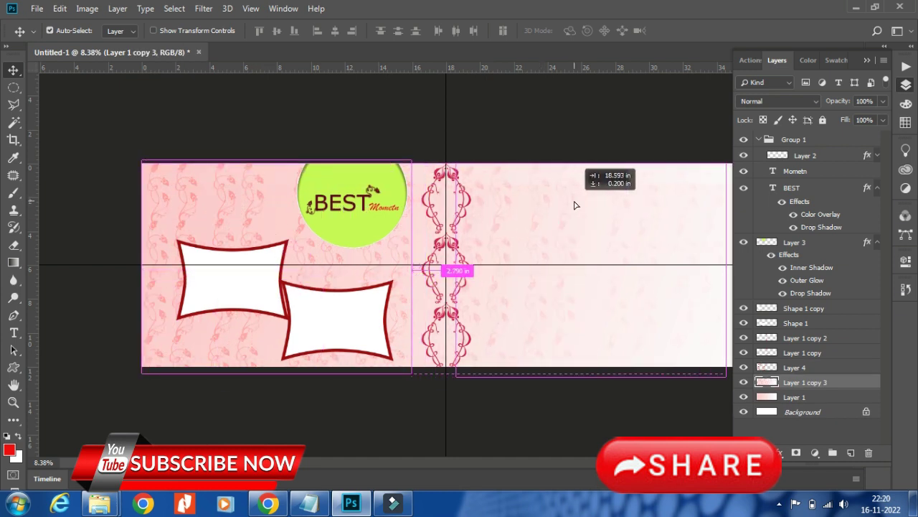
drag(574, 205, 584, 203)
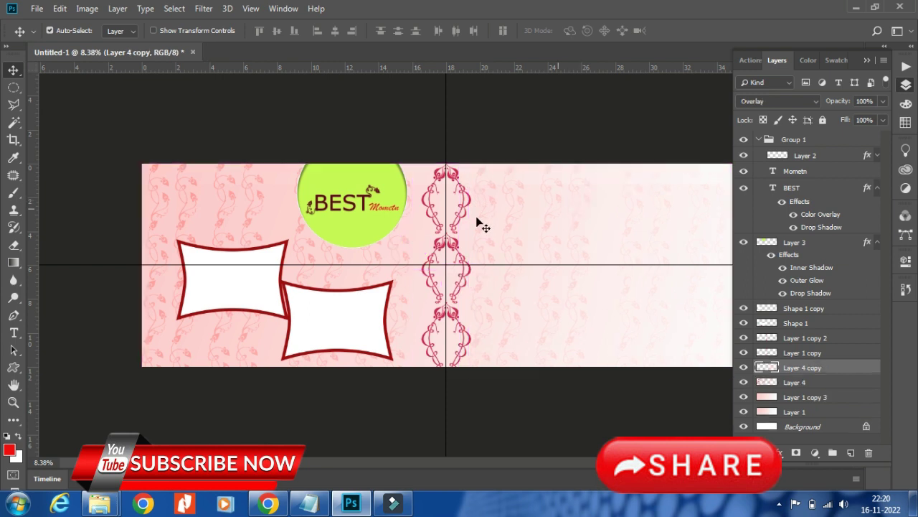
scroll(211, 226, down, 2)
scroll(602, 258, up, 1)
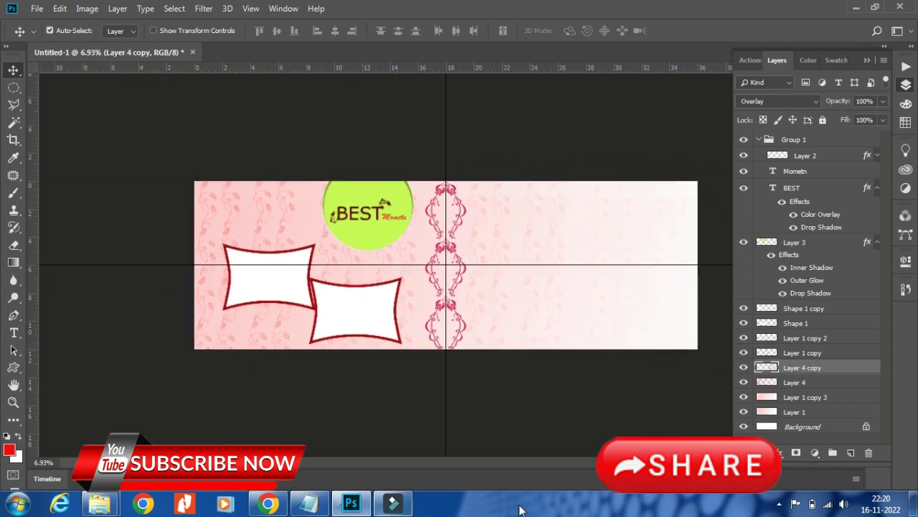
Set the Layer 4 copy blend mode to Hard Light after trying Soft Light.
click(771, 104)
click(766, 276)
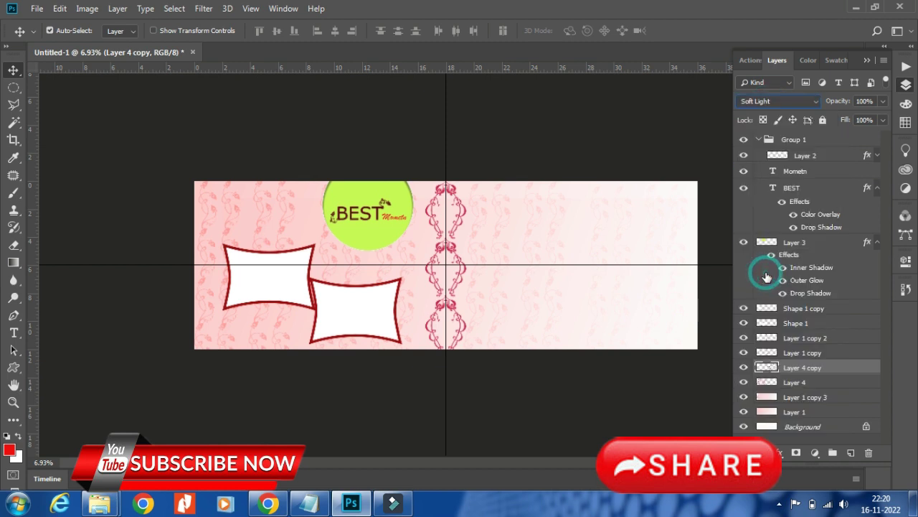
click(759, 103)
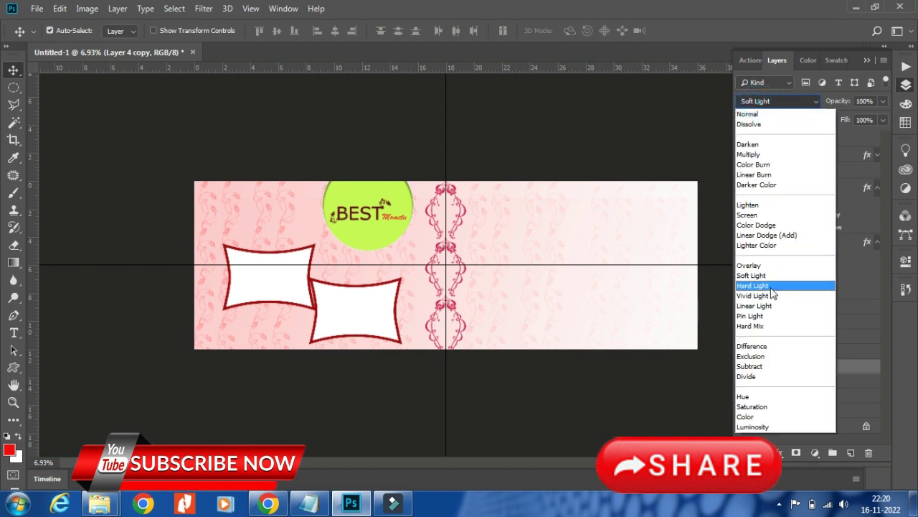
click(761, 286)
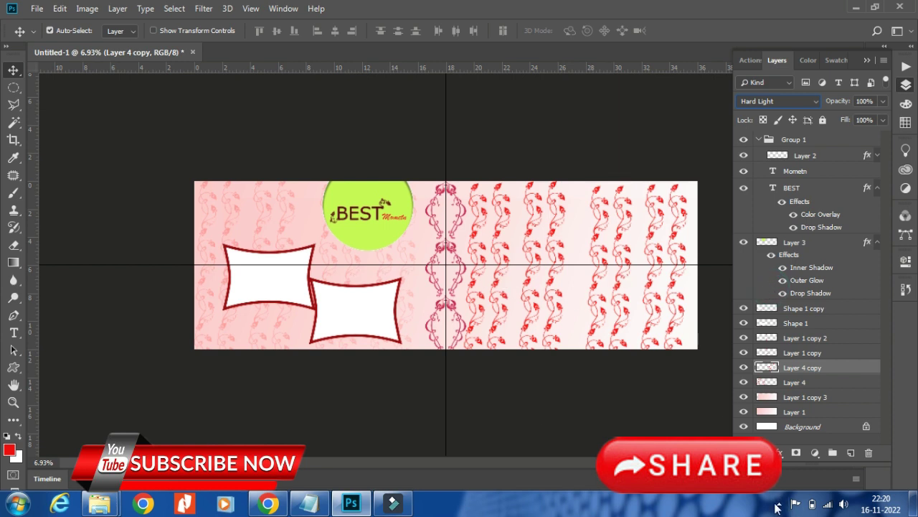
click(744, 367)
click(744, 367)
Lower the pattern copy's Fill to 30%.
click(884, 120)
drag(869, 134, 857, 134)
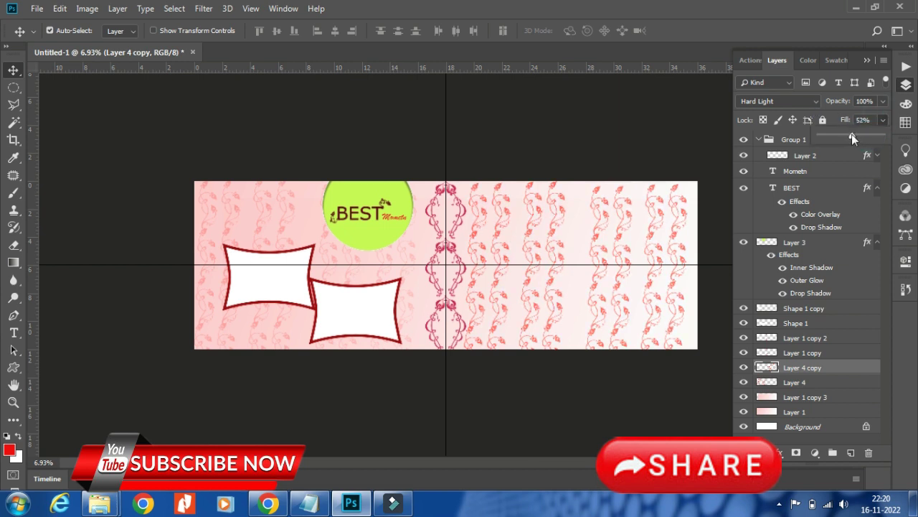
drag(842, 135, 840, 136)
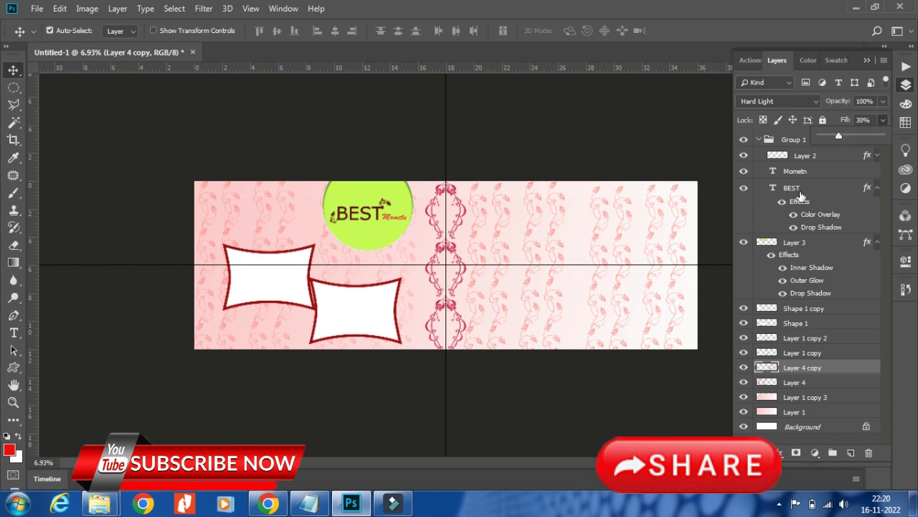
click(830, 373)
Browse the Image and Edit menus, then dismiss them without choosing a command.
click(87, 9)
click(59, 8)
click(60, 8)
click(310, 125)
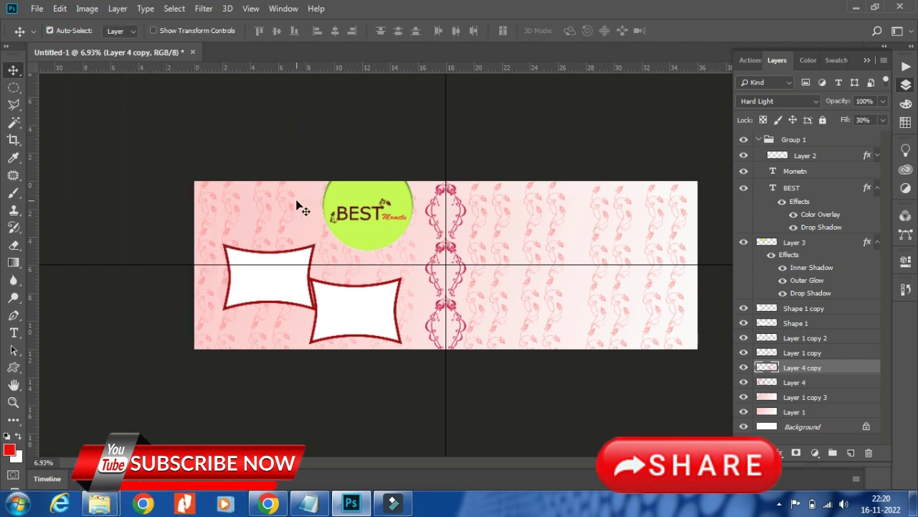